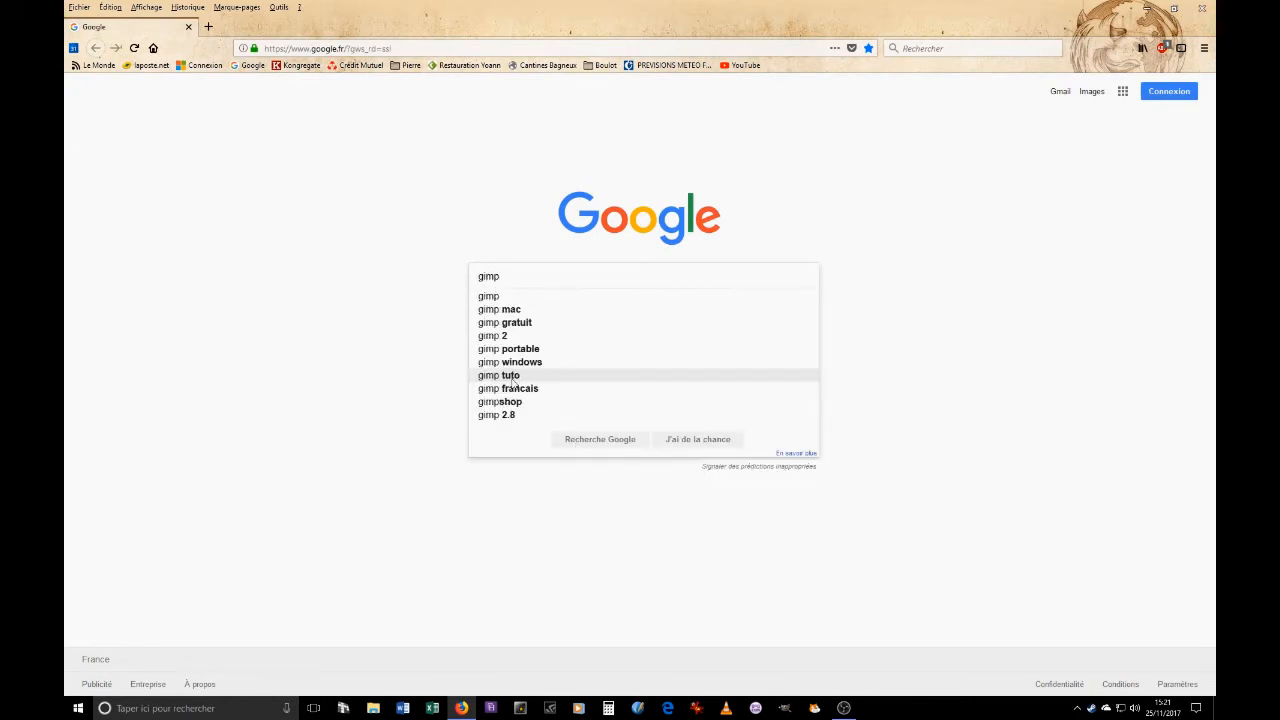
# Search Google for gimp and view the Downloads page of the official GIMP site
pyautogui.press('Return')
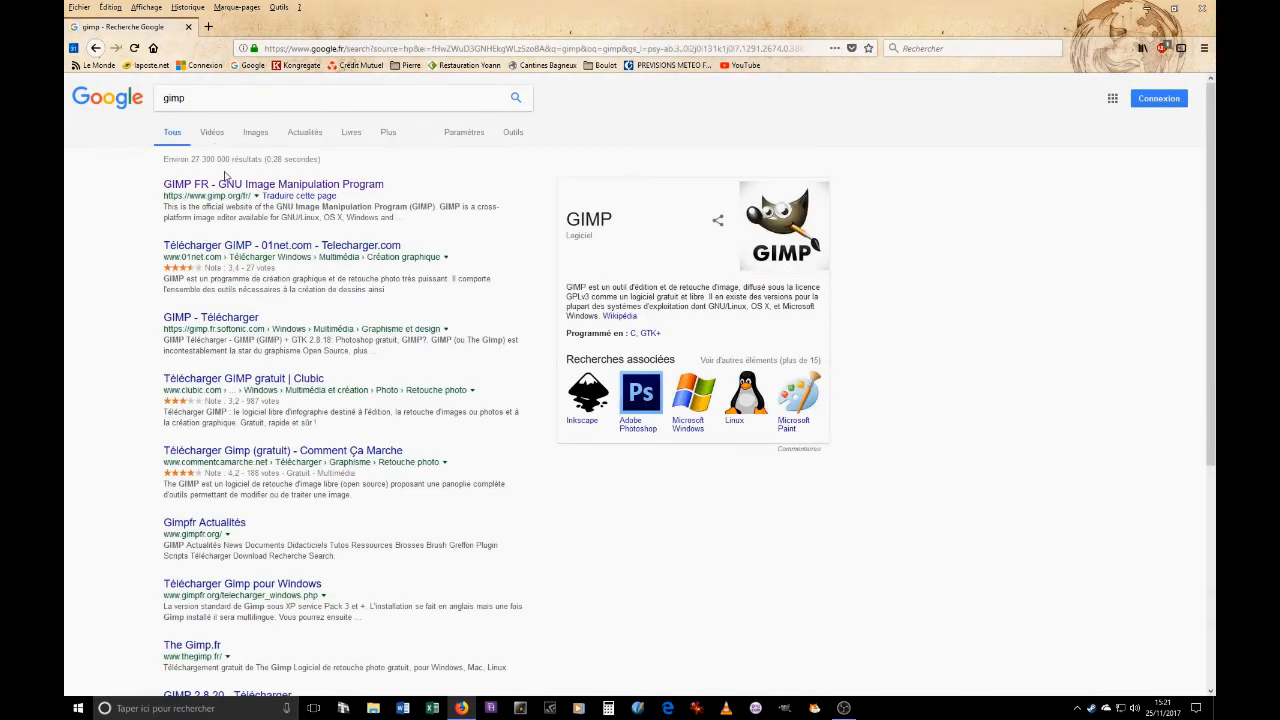
pyautogui.click(228, 183)
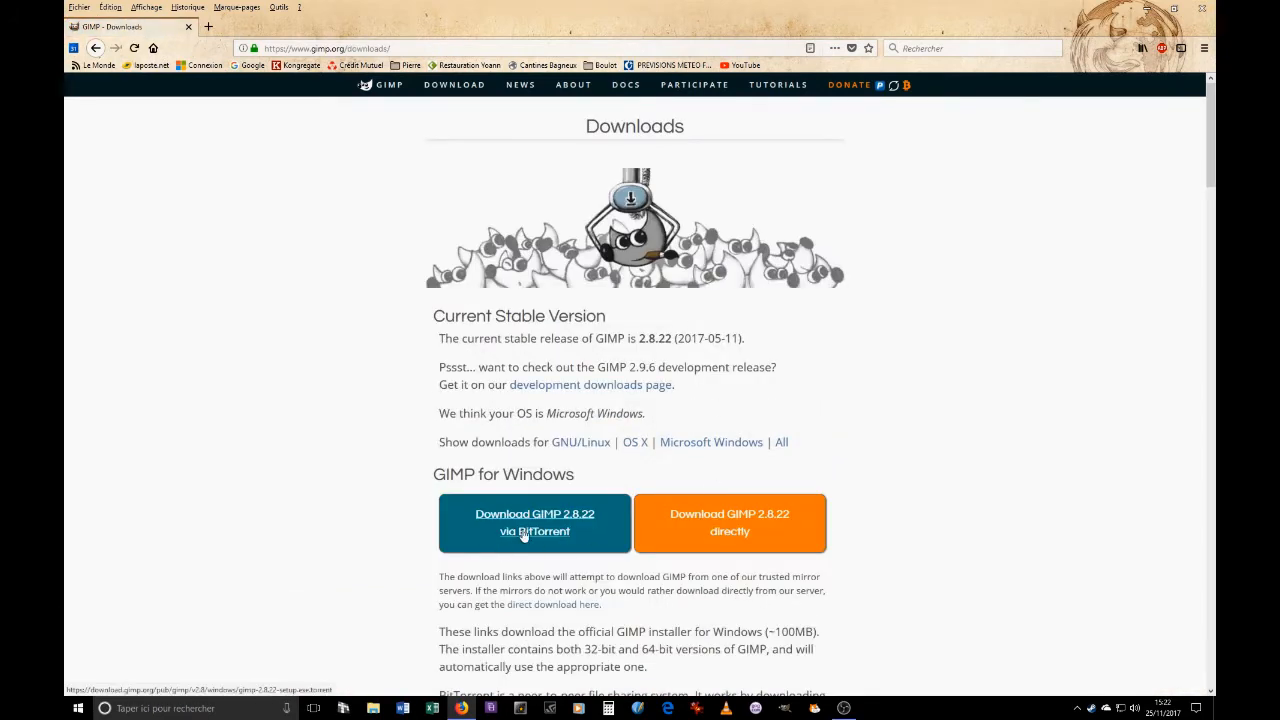
pyautogui.scroll(-1, 849, 474)
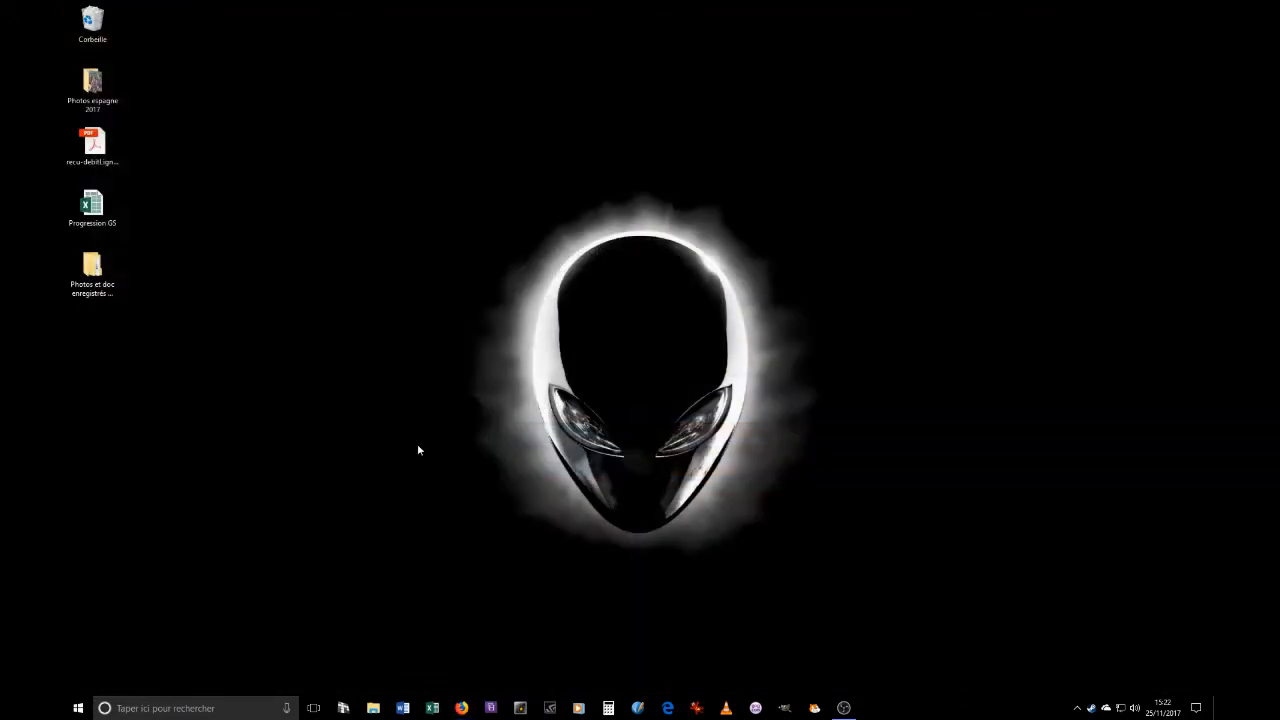
# Close the browser, launch GIMP and place its image window between the toolbox and the layers dock
pyautogui.click(188, 27)
pyautogui.click(78, 708)
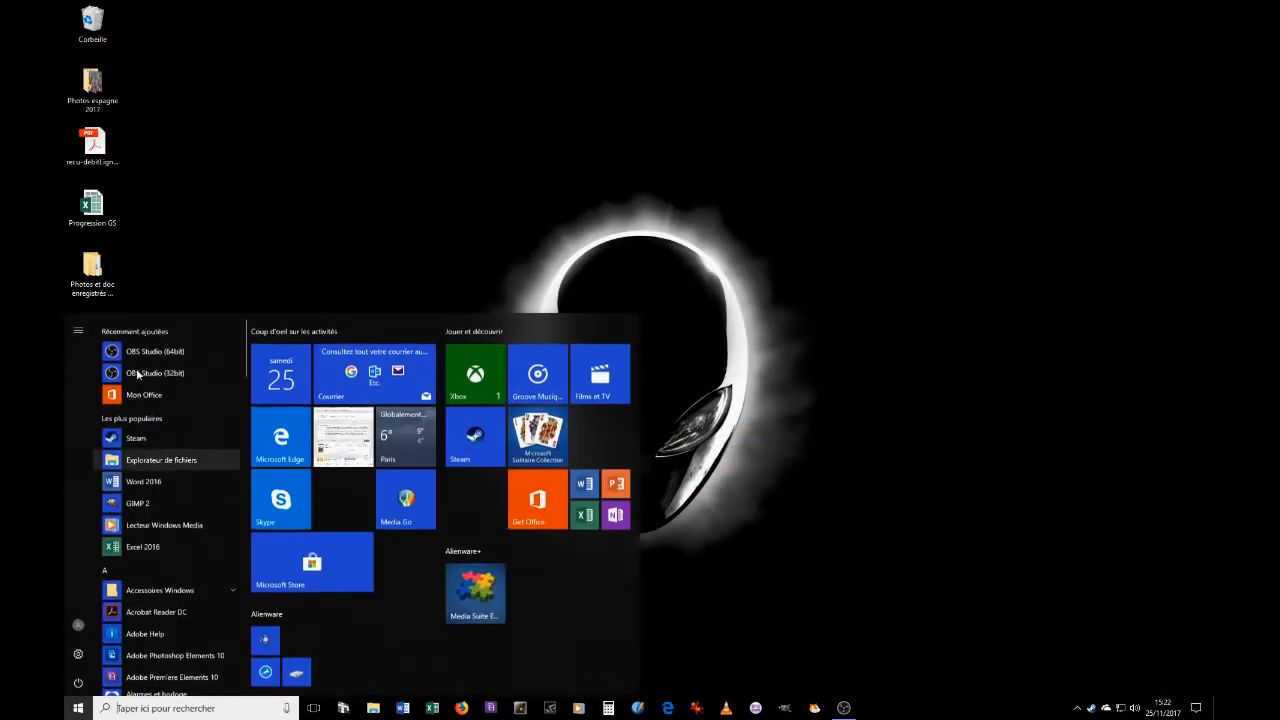
pyautogui.click(889, 521)
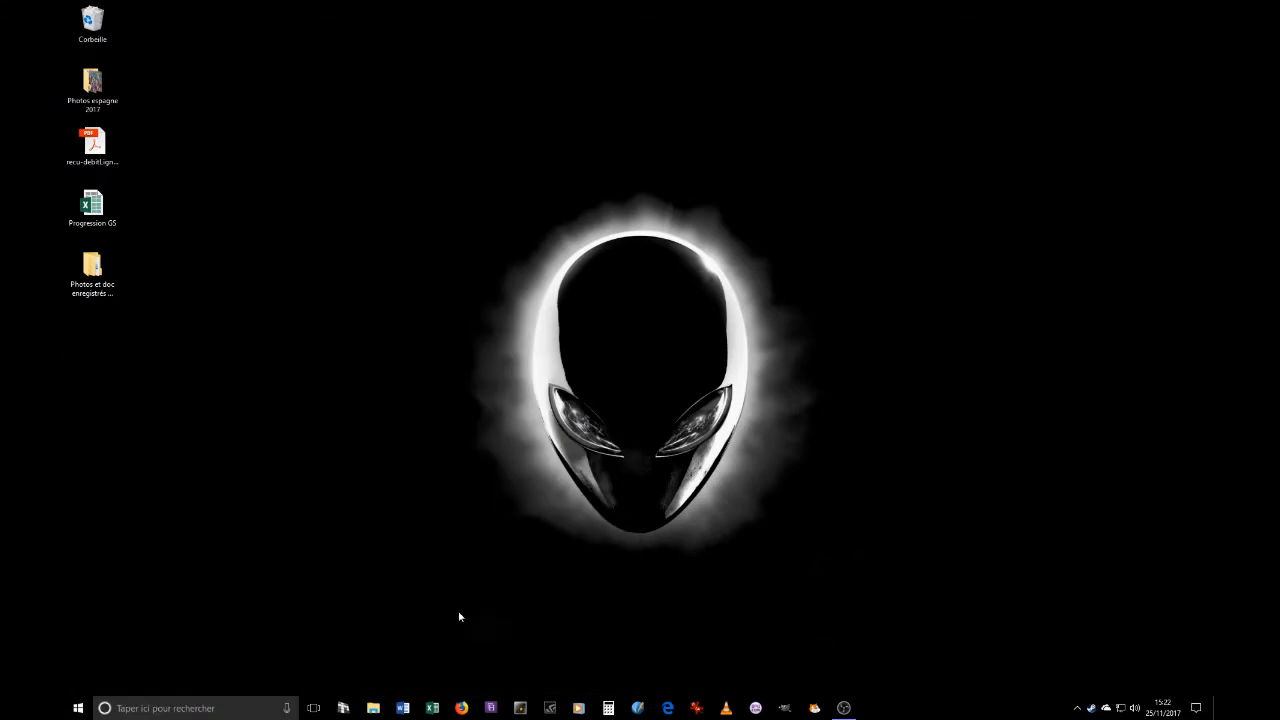
pyautogui.click(784, 710)
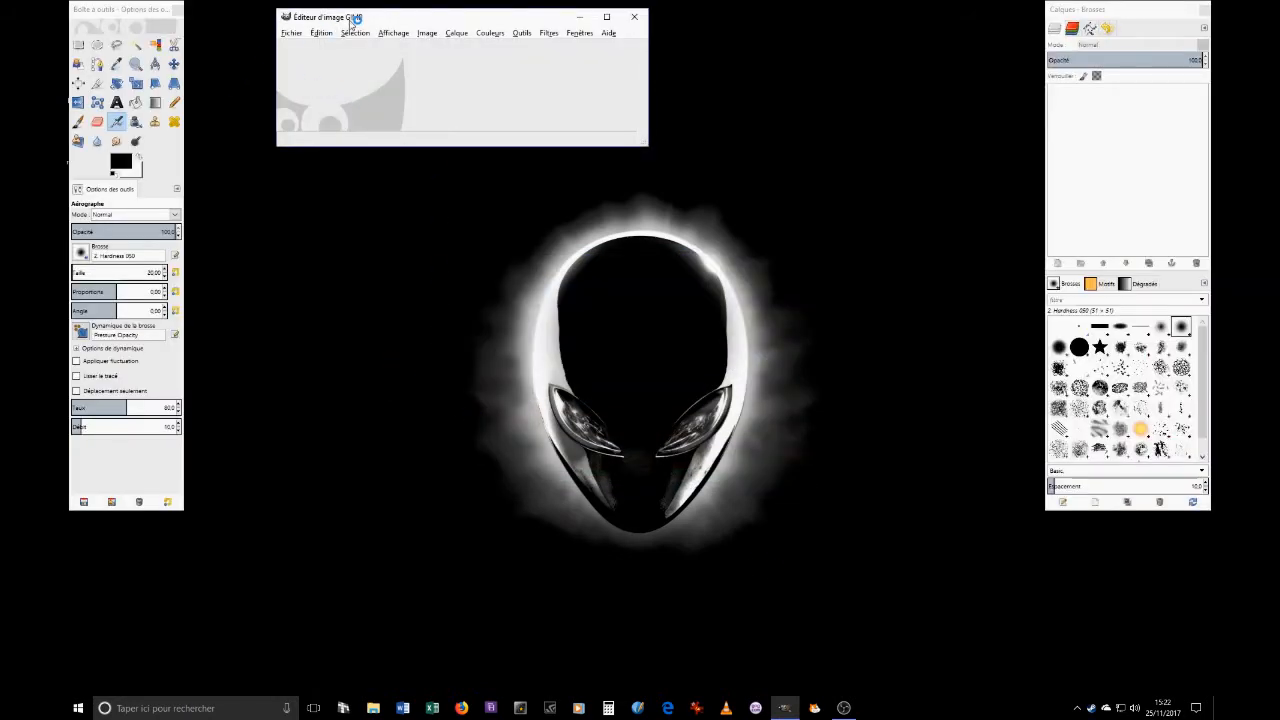
pyautogui.moveTo(351, 16); pyautogui.dragTo(489, 14)
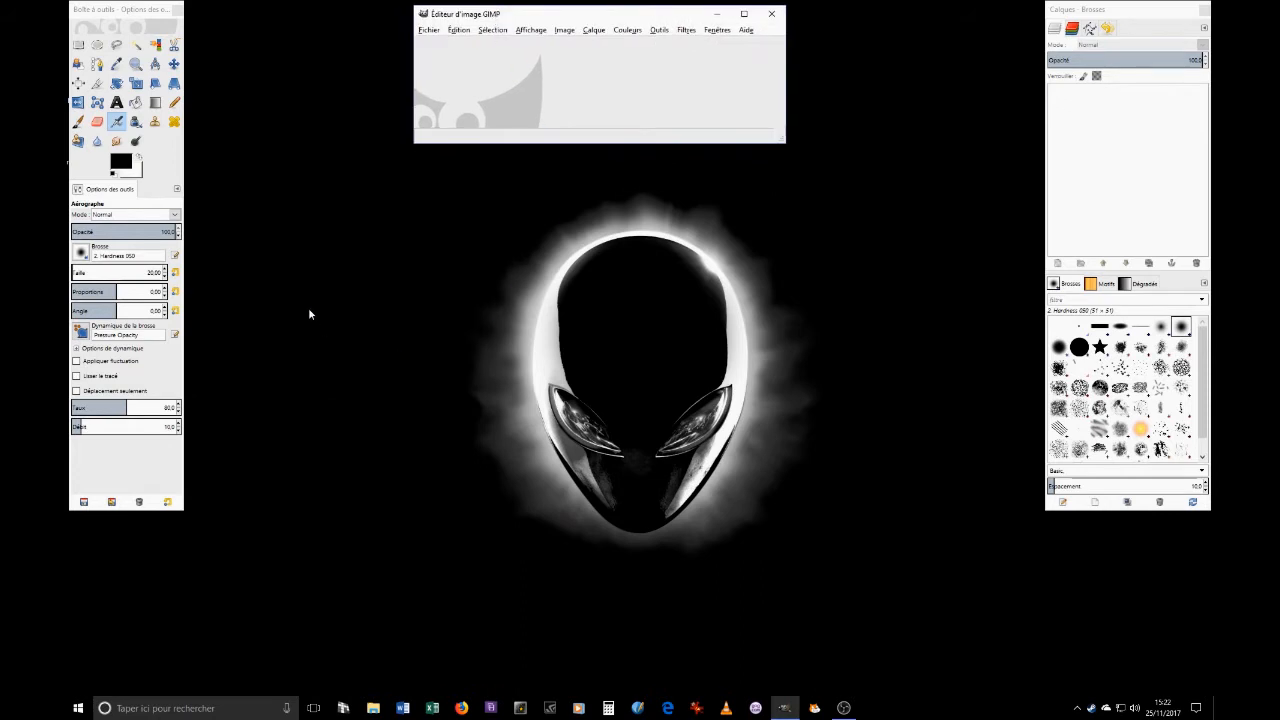
# Examine the available image editing commands and the channels, paths, undo history and layers dialogs
pyautogui.click(434, 33)
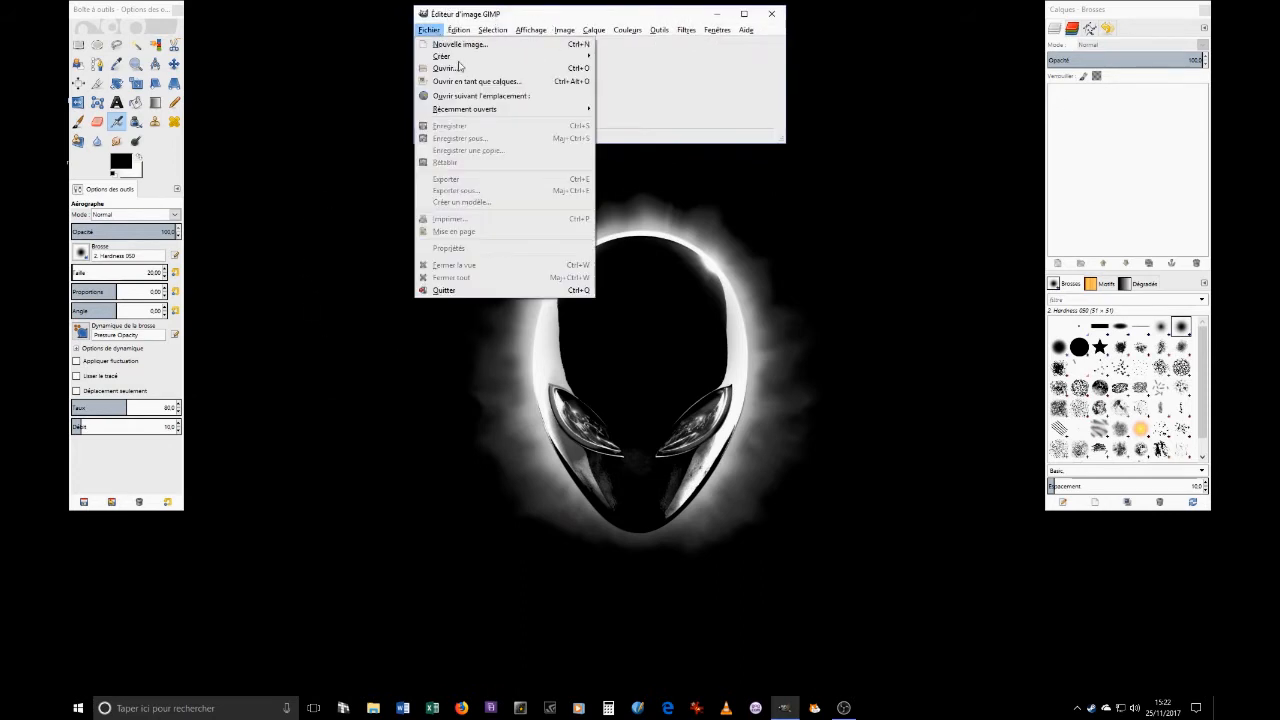
pyautogui.click(458, 30)
pyautogui.moveTo(621, 35)
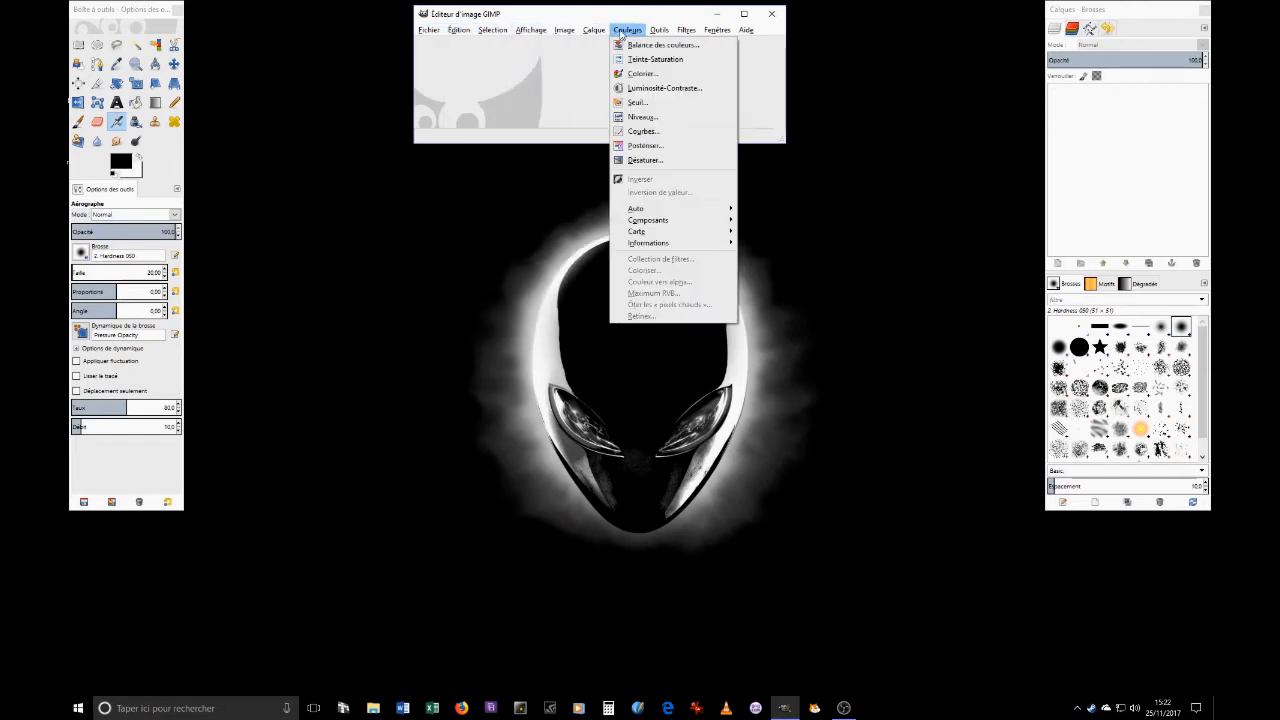
pyautogui.moveTo(684, 31)
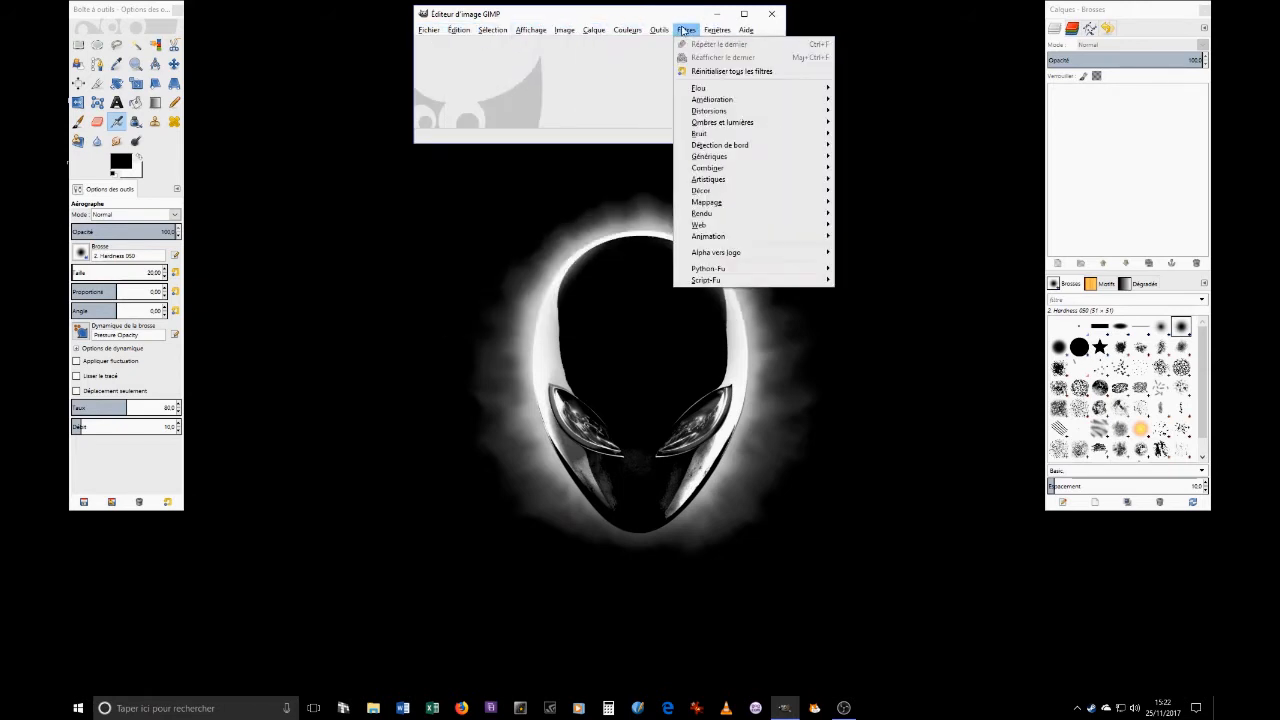
pyautogui.click(200, 74)
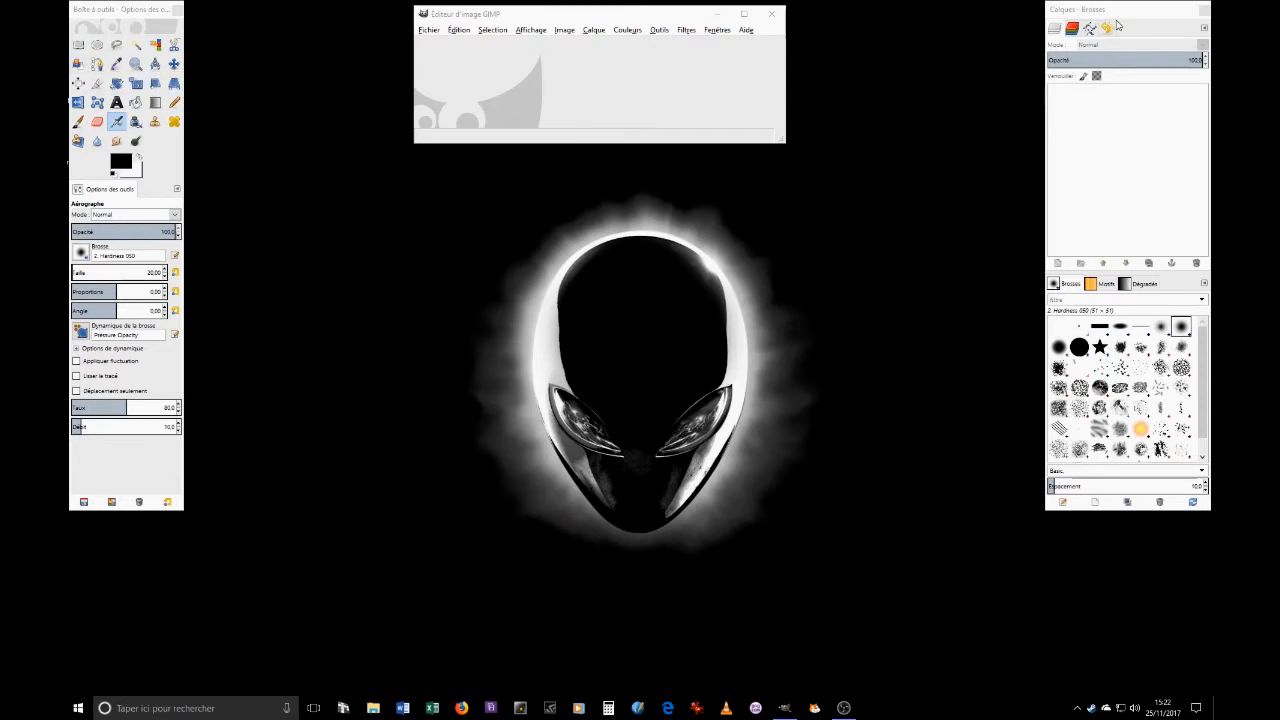
pyautogui.click(1073, 33)
pyautogui.click(1058, 30)
pyautogui.click(1071, 29)
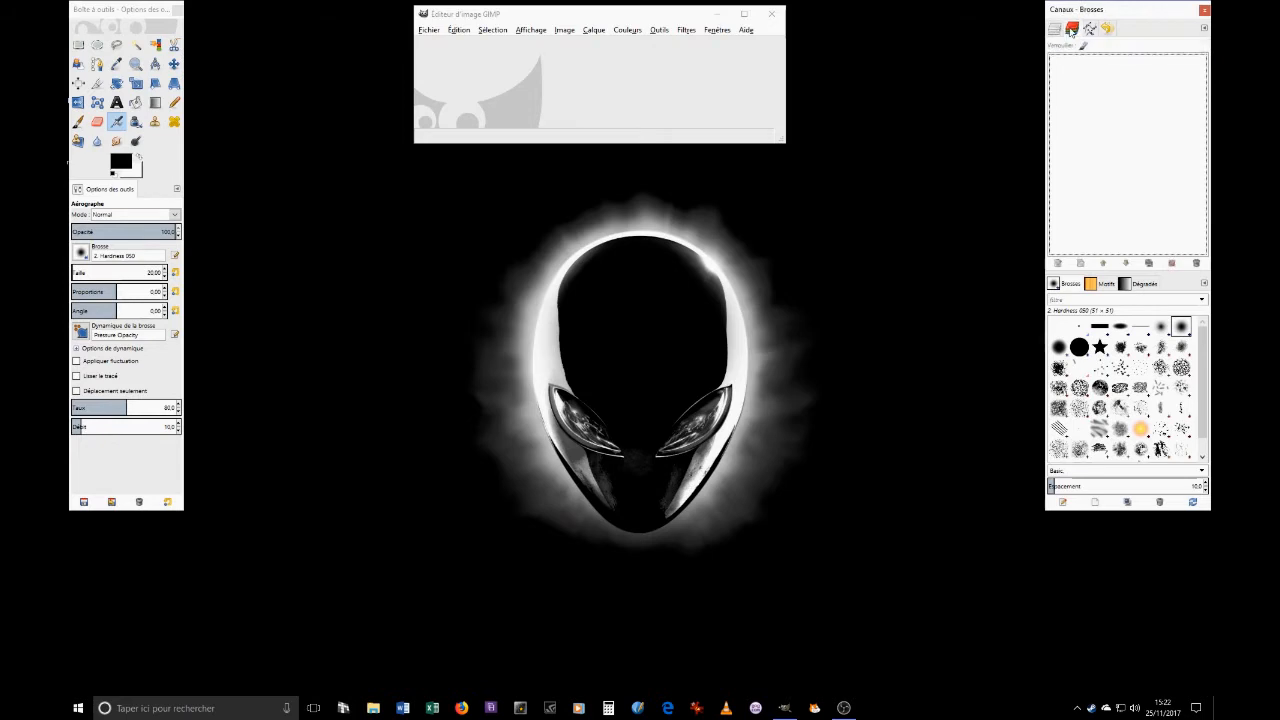
pyautogui.click(1094, 29)
pyautogui.click(1107, 29)
pyautogui.click(1056, 30)
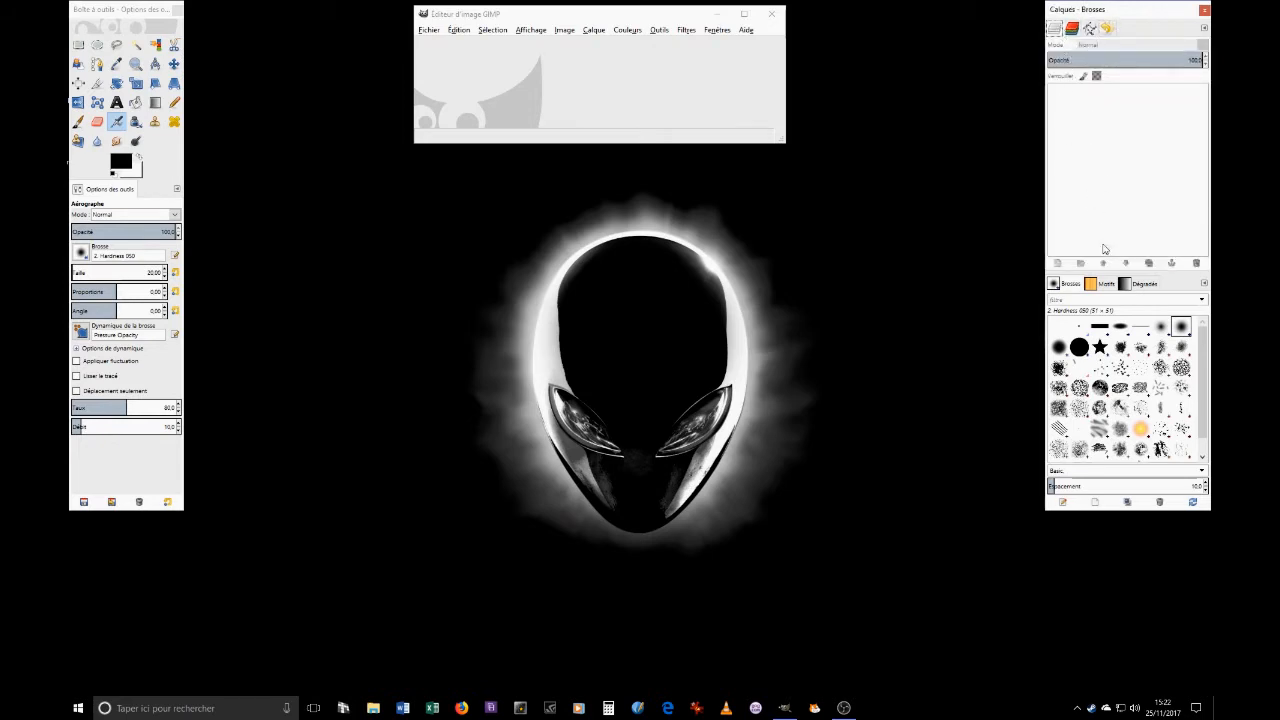
# Create a new 640 × 400 px image and add a transparent layer named Calque
pyautogui.click(429, 30)
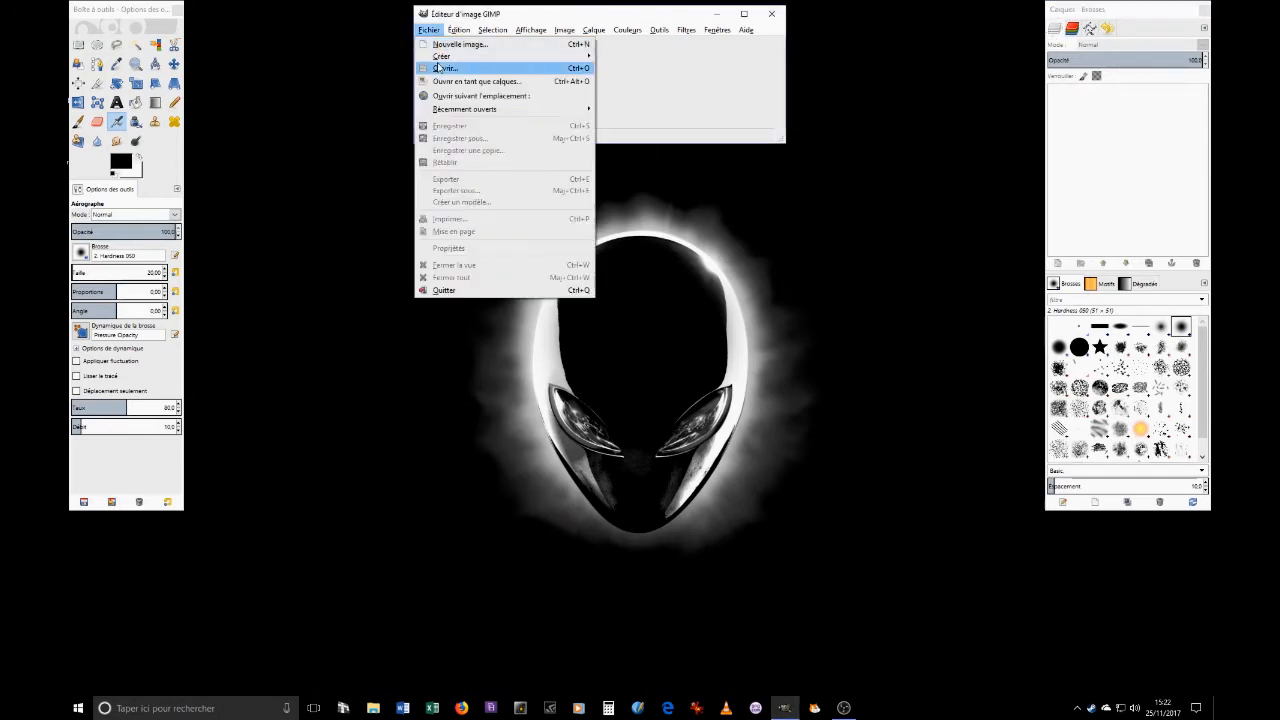
pyautogui.click(445, 46)
pyautogui.click(487, 296)
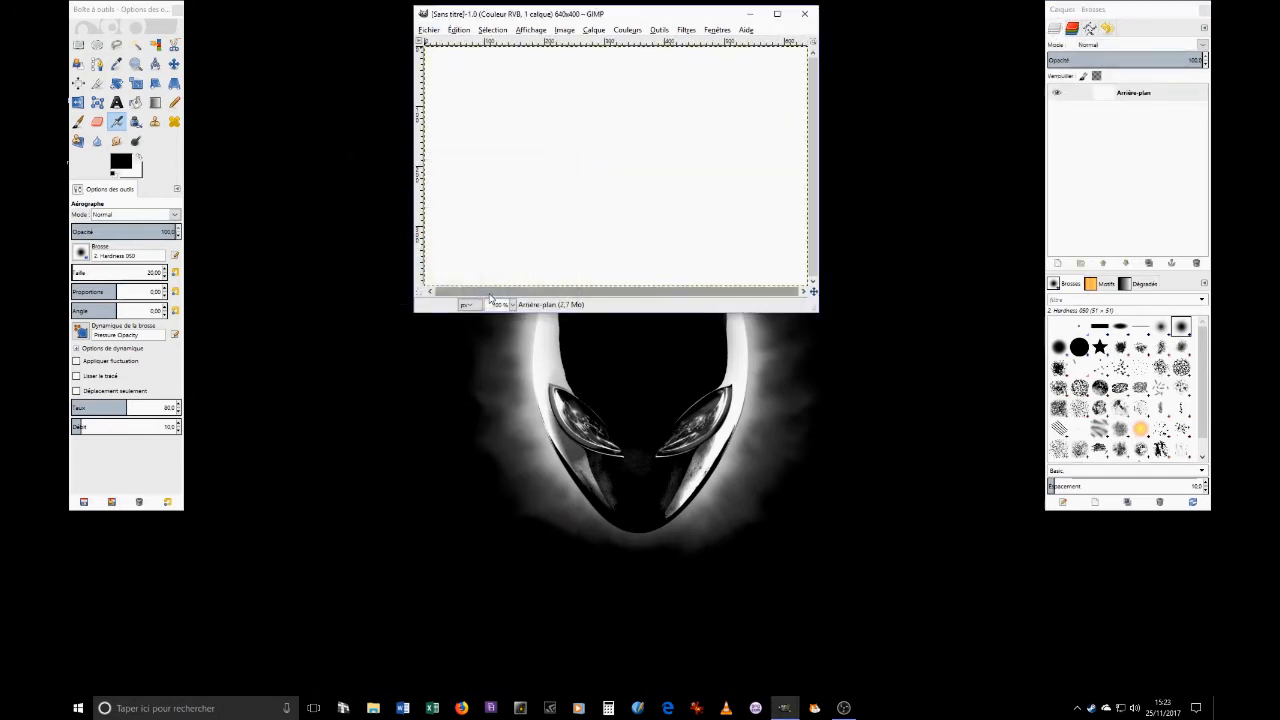
pyautogui.click(1058, 263)
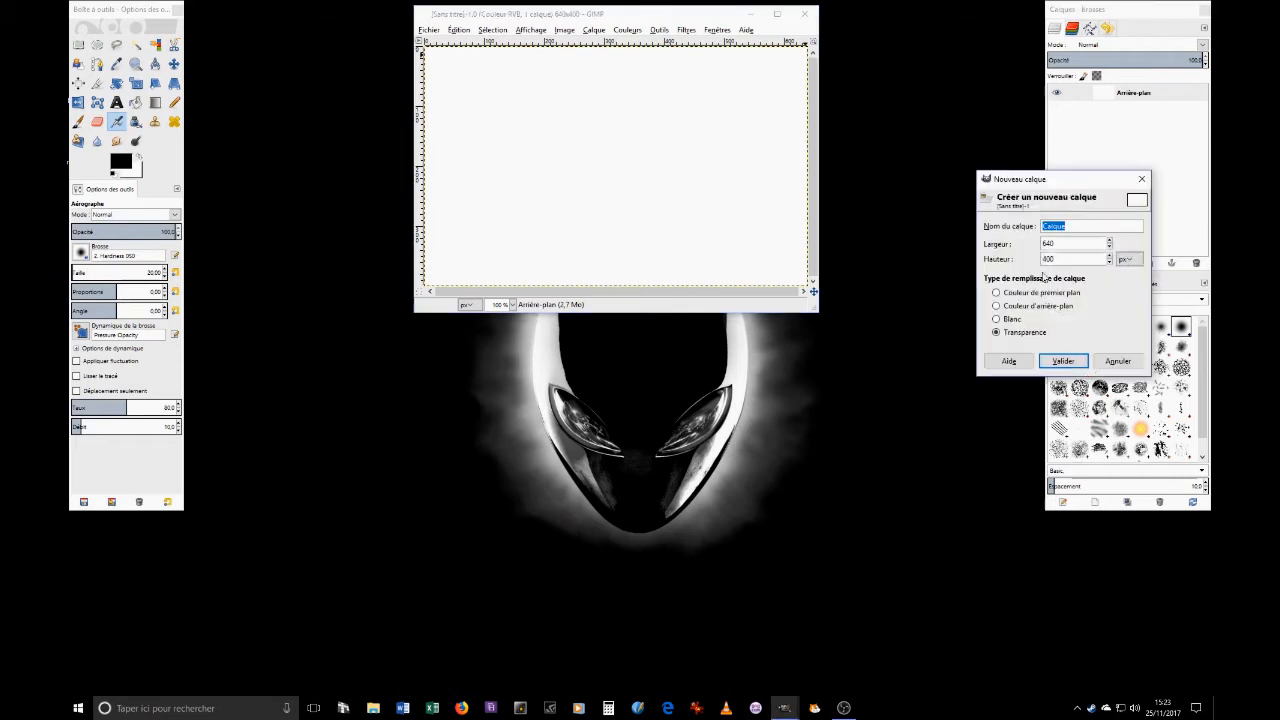
pyautogui.click(1063, 361)
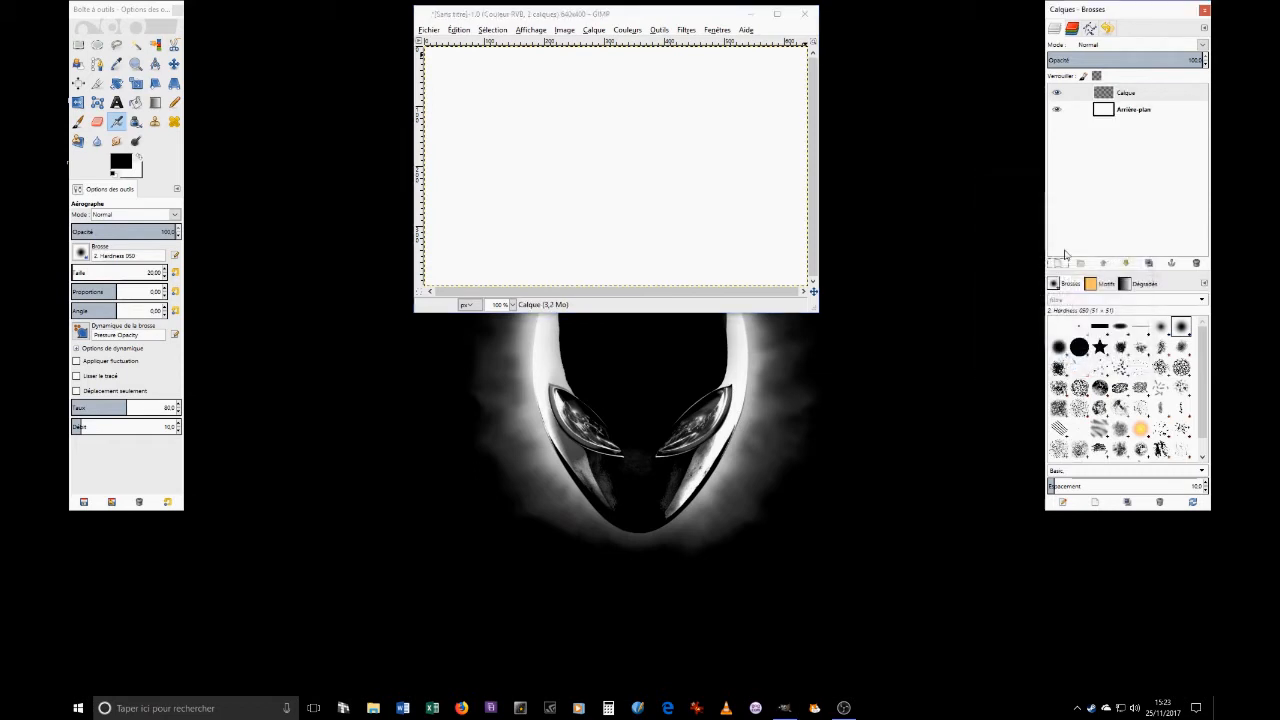
# Airbrush a looping black stroke on the Arrière-plan layer and a second, crossing stroke on the Calque layer
pyautogui.click(1100, 110)
pyautogui.click(1100, 95)
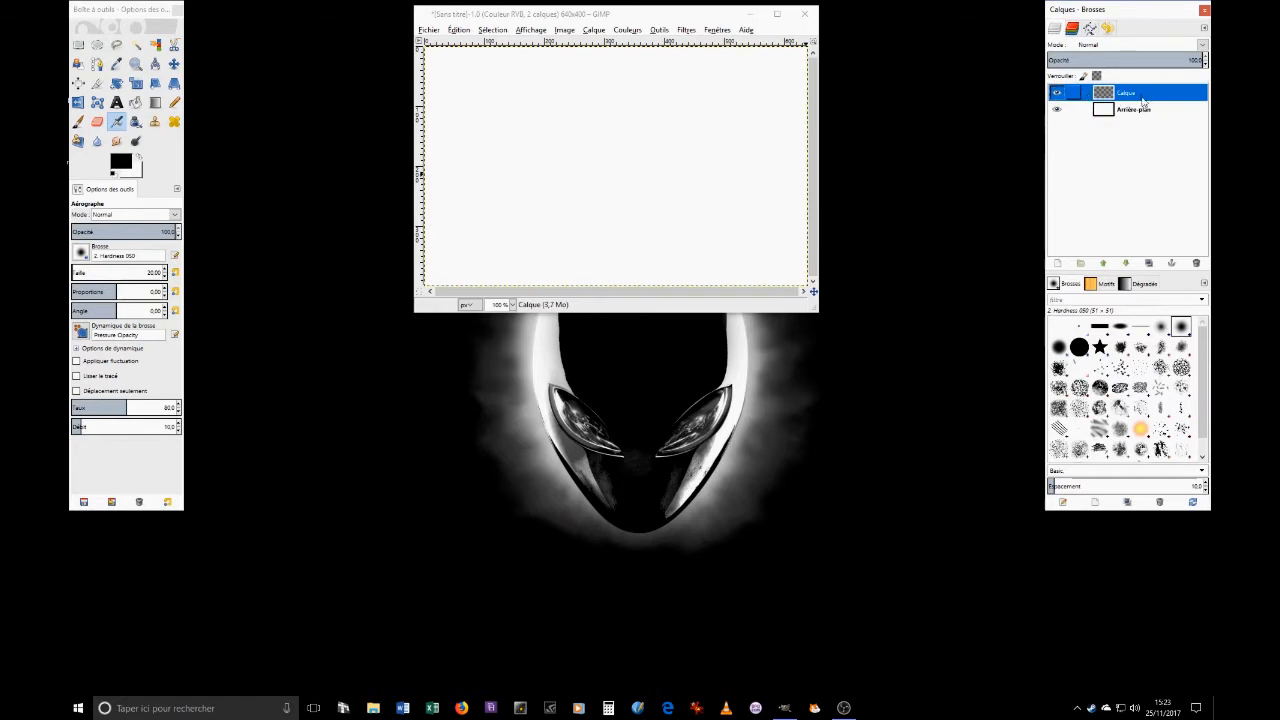
pyautogui.click(1140, 109)
pyautogui.click(1136, 95)
pyautogui.click(1131, 110)
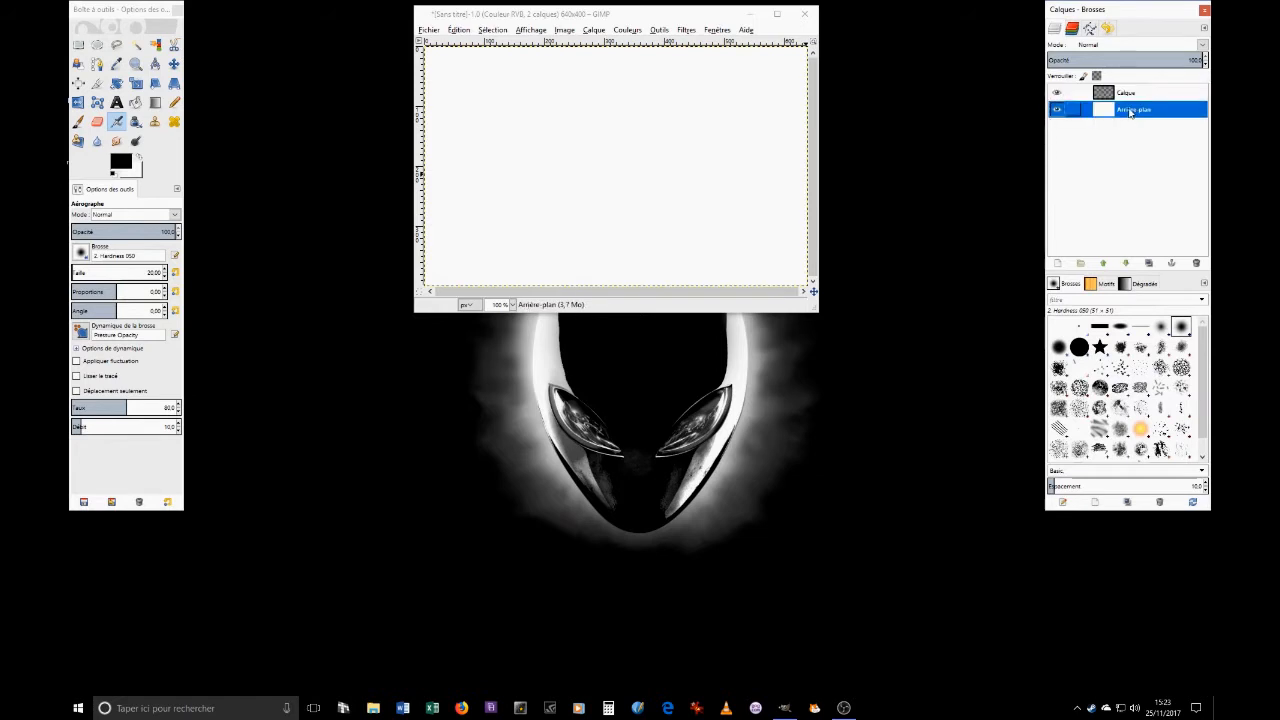
pyautogui.moveTo(550, 157)
pyautogui.mouseDown()
pyautogui.moveTo(640, 130)
pyautogui.moveTo(682, 205)
pyautogui.moveTo(563, 207)
pyautogui.mouseUp()
pyautogui.click(1140, 93)
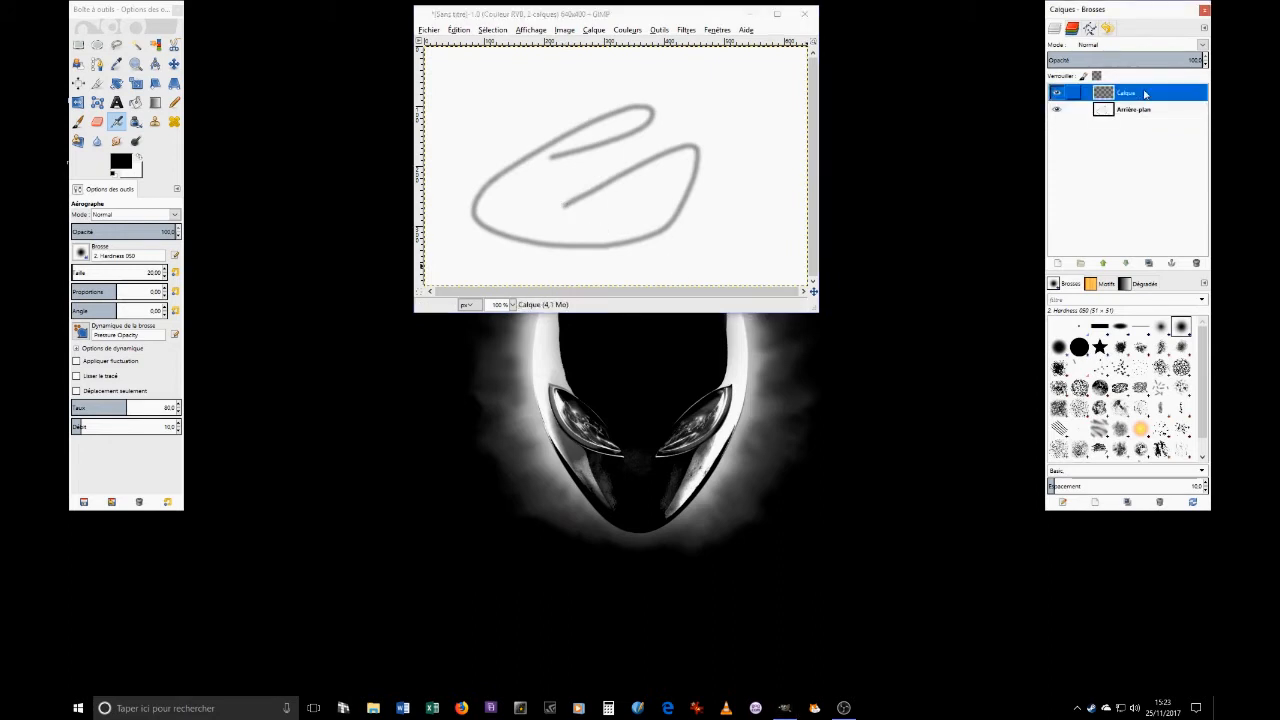
pyautogui.moveTo(514, 88)
pyautogui.mouseDown()
pyautogui.moveTo(737, 266)
pyautogui.moveTo(537, 208)
pyautogui.moveTo(538, 252)
pyautogui.mouseUp()
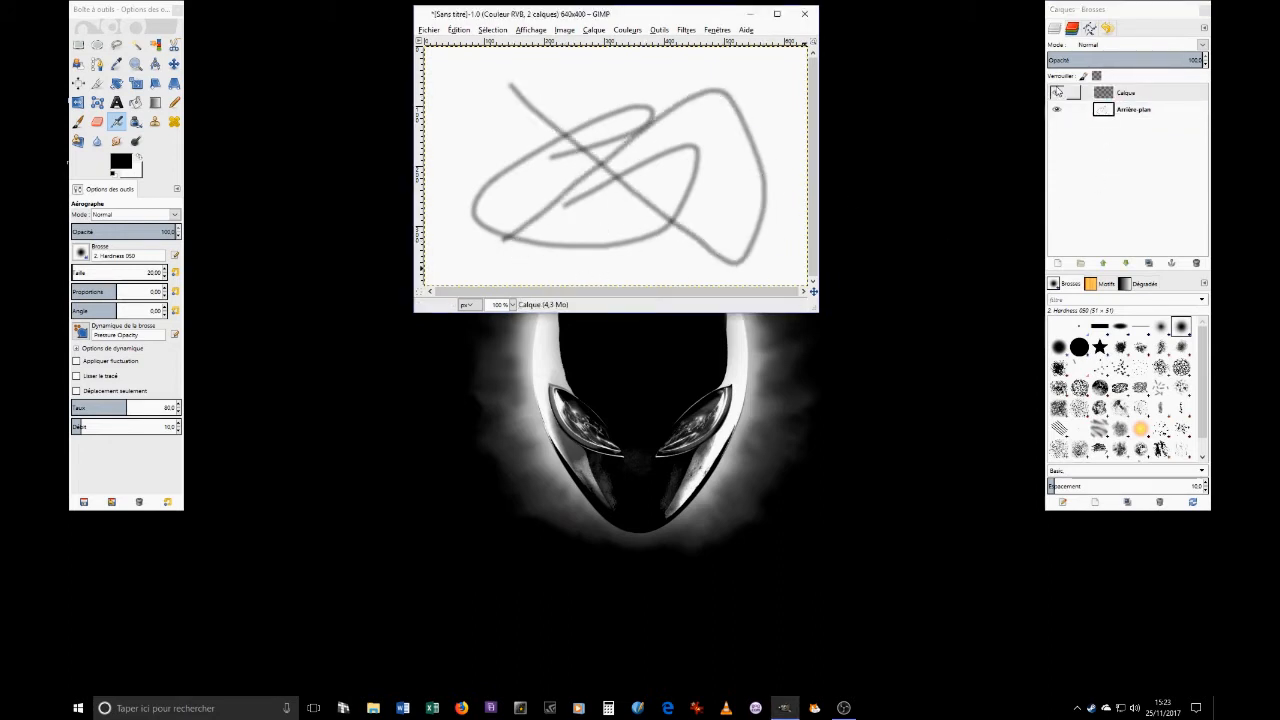
# Toggle the visibility of the Calque and Arrière-plan layers to compare what each one contains
pyautogui.click(1057, 95)
pyautogui.click(1057, 95)
pyautogui.click(1057, 95)
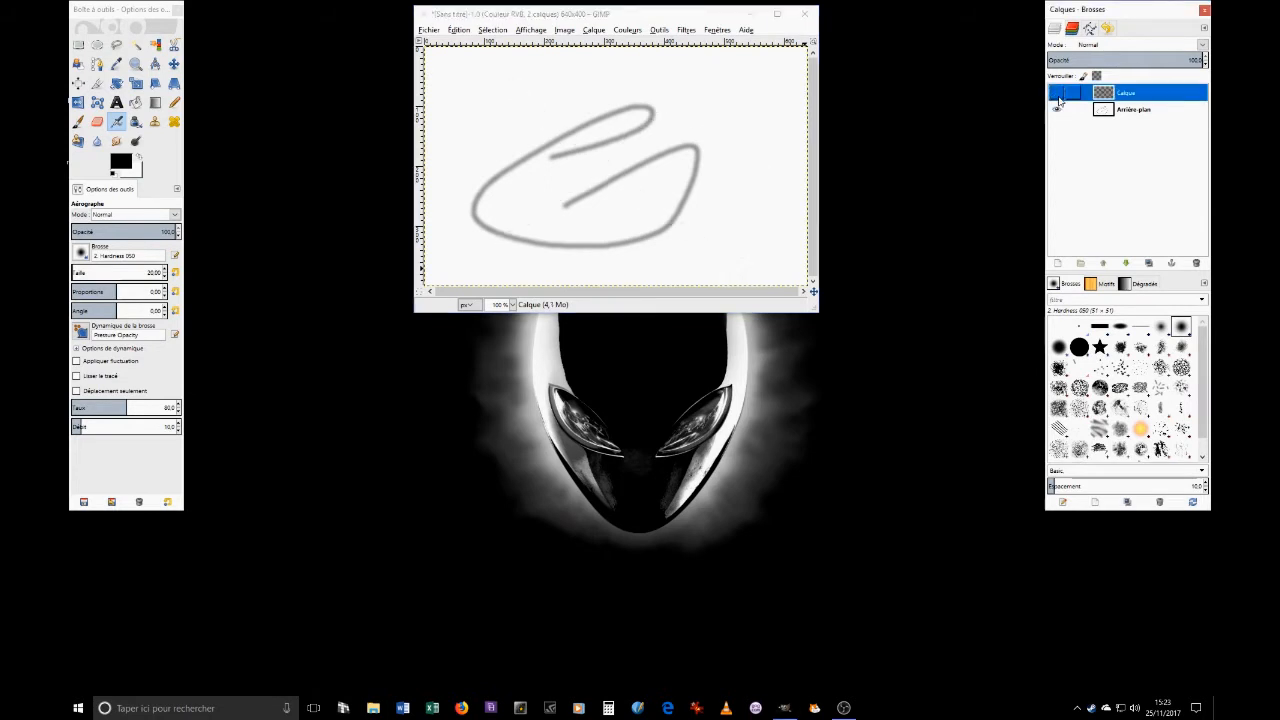
pyautogui.click(1057, 95)
pyautogui.click(1057, 95)
pyautogui.click(1057, 95)
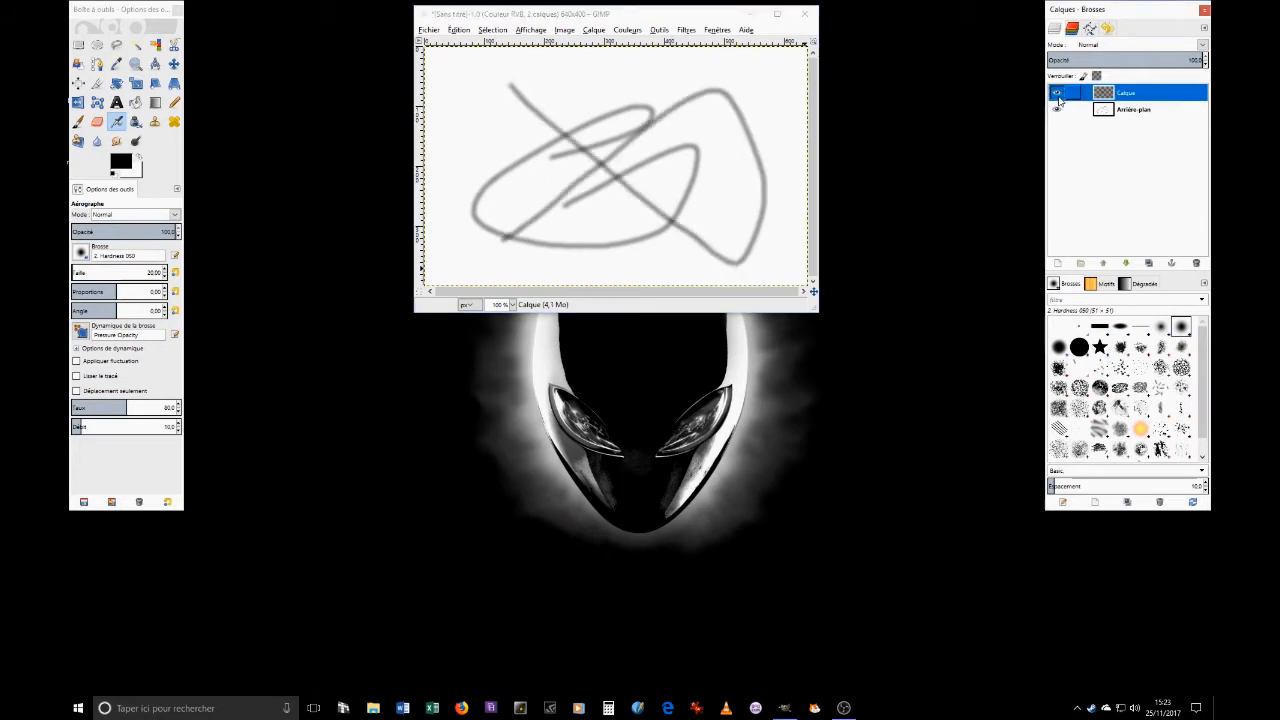
pyautogui.click(1058, 109)
pyautogui.click(1058, 109)
pyautogui.click(1057, 93)
pyautogui.click(1057, 93)
# Try colorizing the Calque layer's stroke with different hues at saturation 89 and lightness 57
pyautogui.click(627, 29)
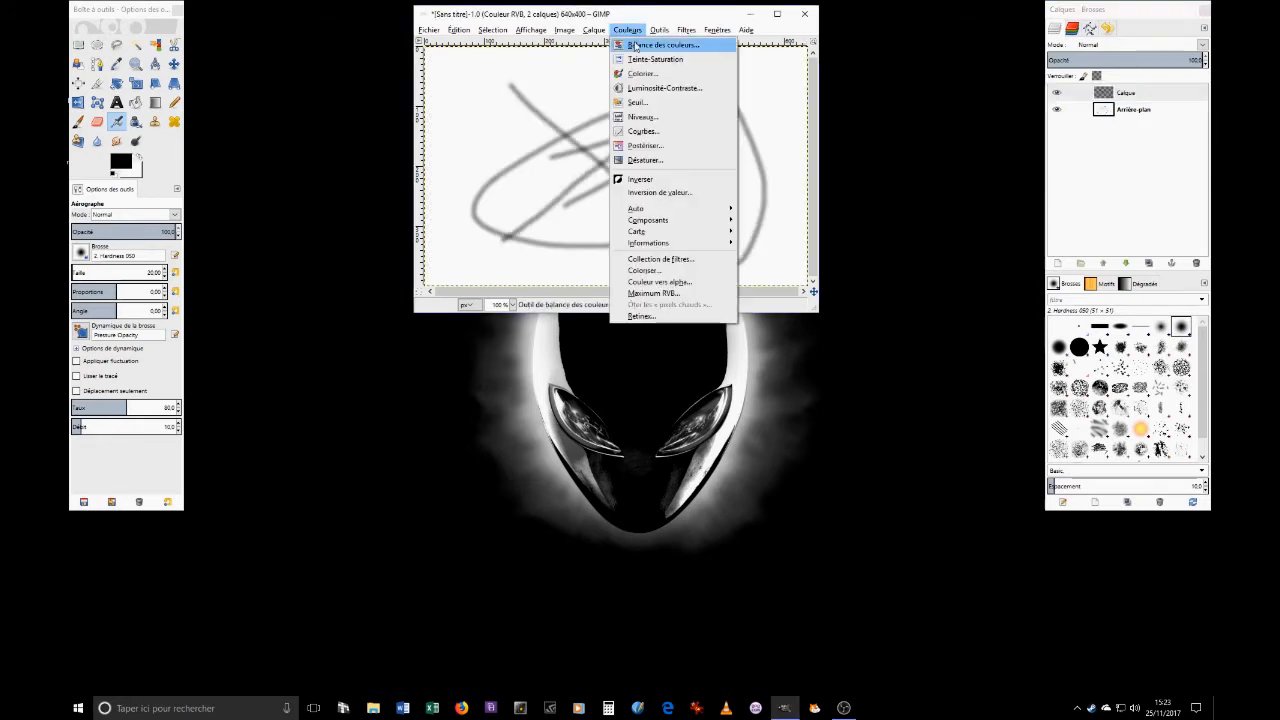
pyautogui.click(660, 76)
pyautogui.moveTo(650, 14); pyautogui.dragTo(900, 101)
pyautogui.moveTo(914, 175)
pyautogui.mouseDown()
pyautogui.moveTo(953, 175)
pyautogui.moveTo(963, 189)
pyautogui.moveTo(950, 205)
pyautogui.moveTo(954, 174)
pyautogui.moveTo(988, 177)
pyautogui.moveTo(901, 175)
pyautogui.mouseUp()
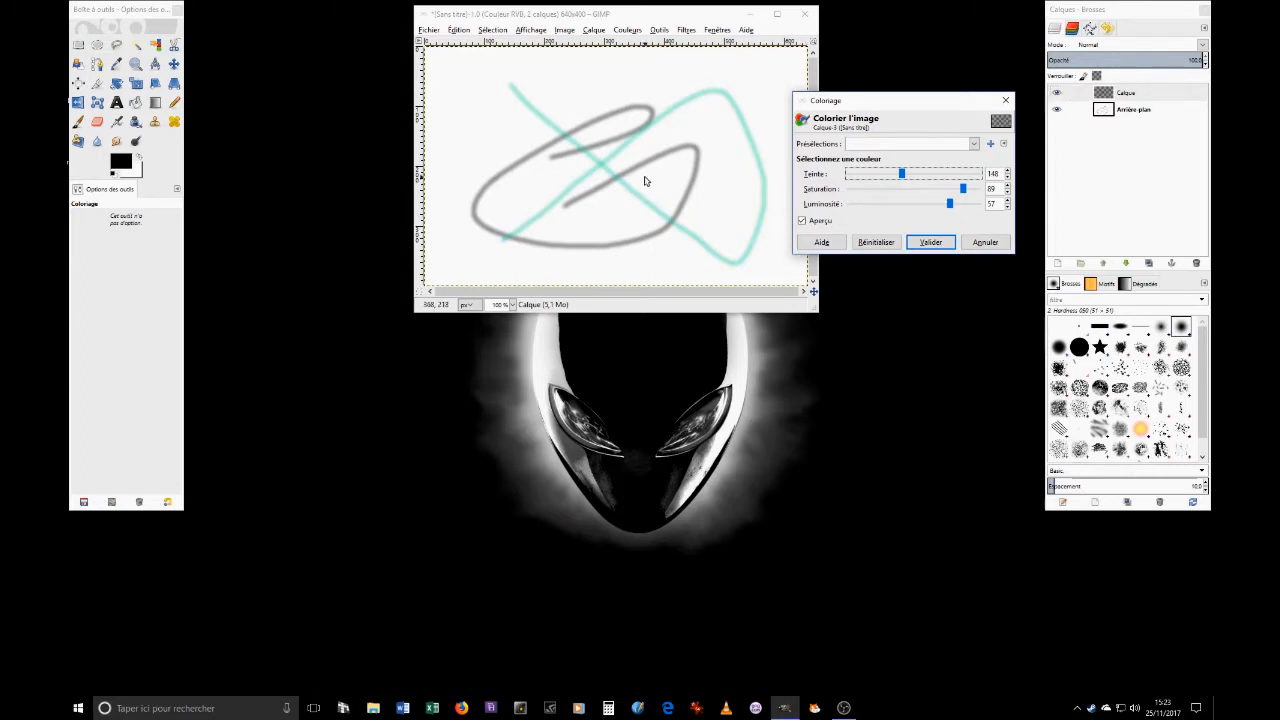
pyautogui.moveTo(907, 178)
pyautogui.mouseDown()
pyautogui.moveTo(920, 176)
pyautogui.moveTo(838, 174)
pyautogui.moveTo(925, 177)
pyautogui.mouseUp()
pyautogui.click(1006, 100)
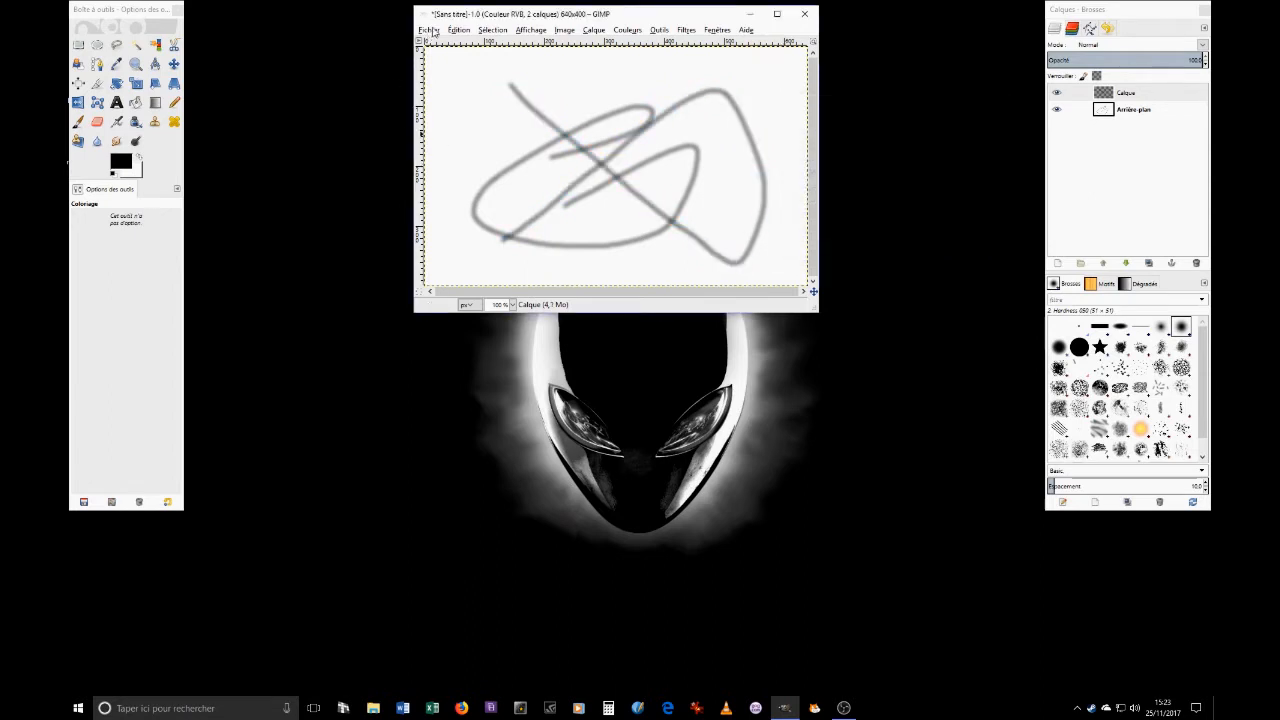
# Open the photo 20150714_132020.jpg from the Desktop and rotate it to its normal EXIF orientation
pyautogui.click(428, 30)
pyautogui.moveTo(443, 58)
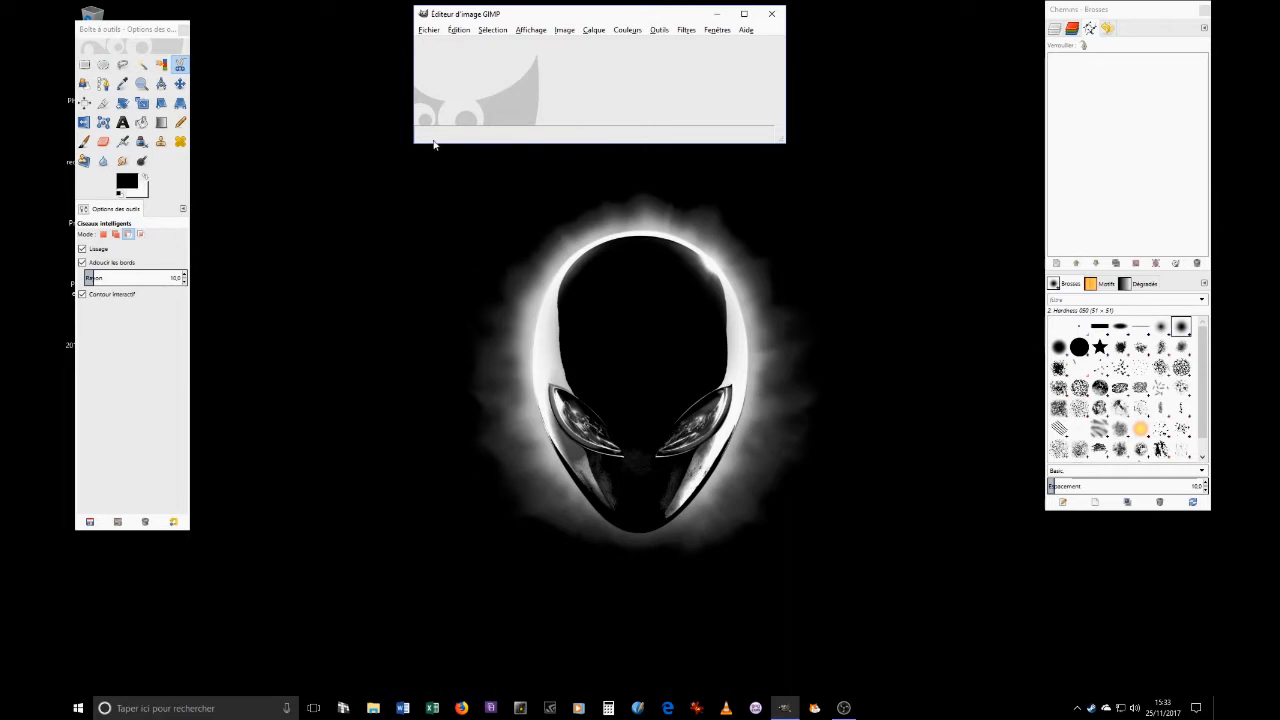
pyautogui.click(428, 30)
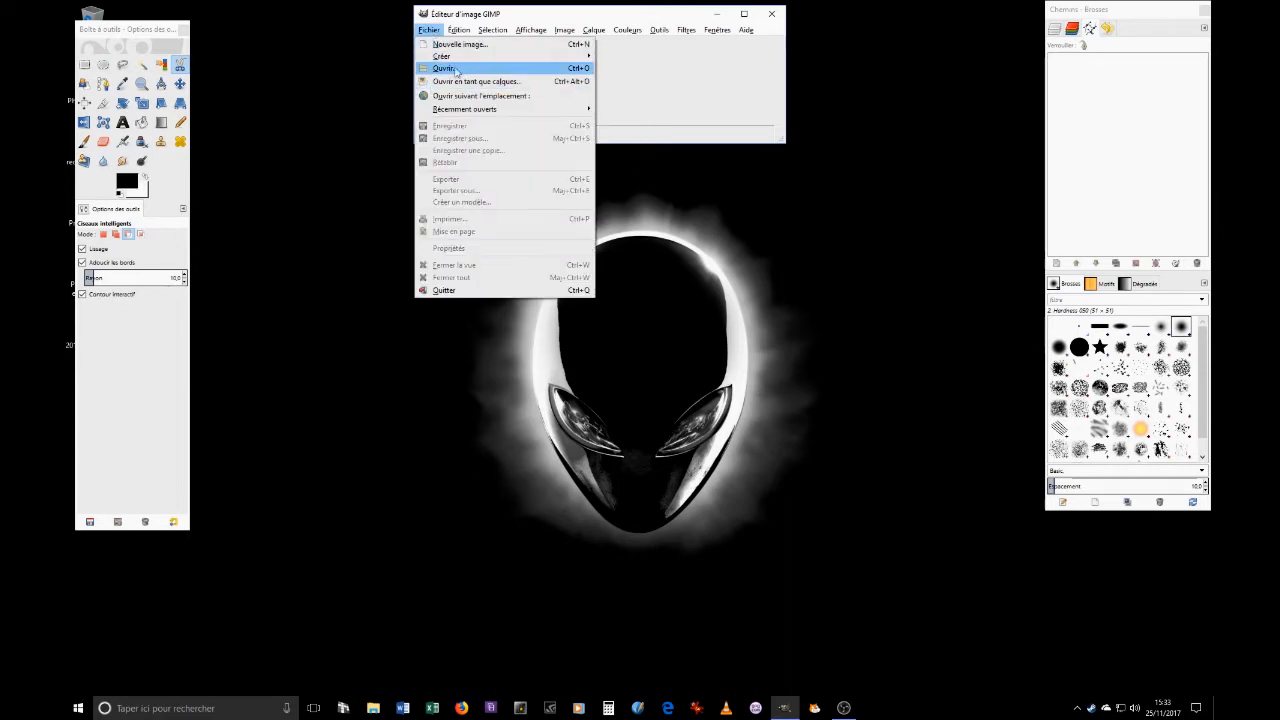
pyautogui.click(497, 71)
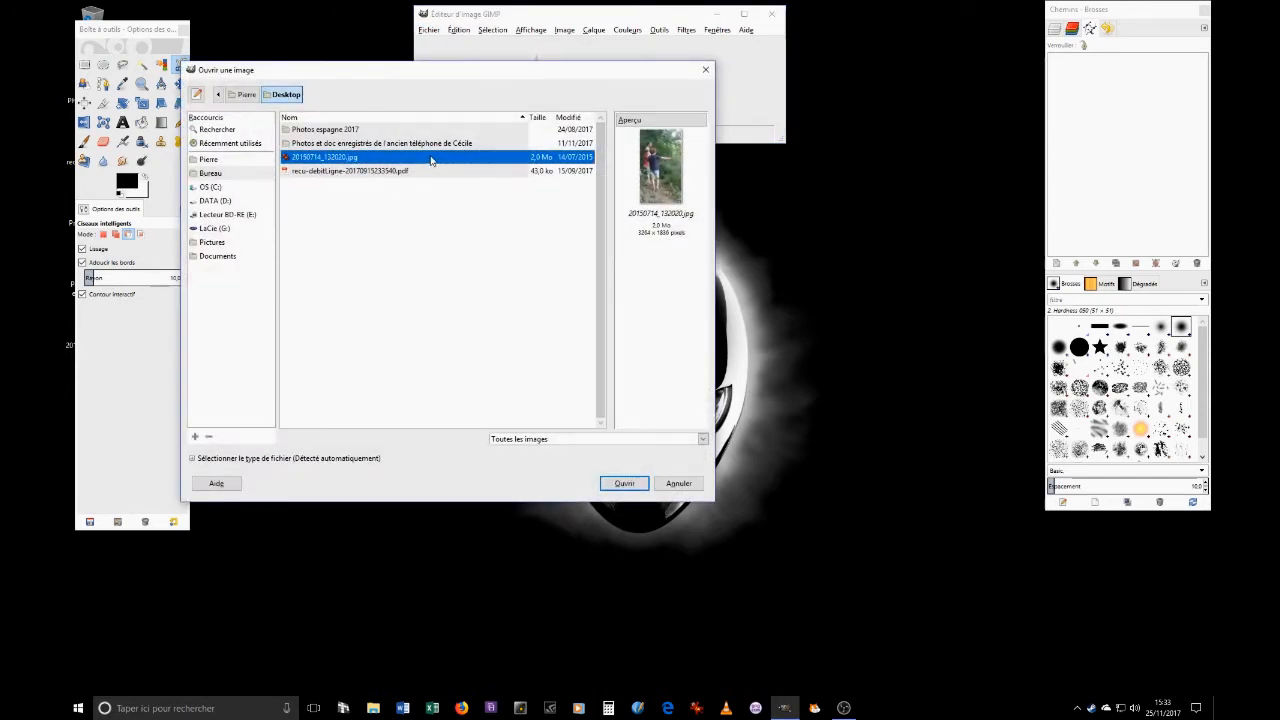
pyautogui.click(624, 484)
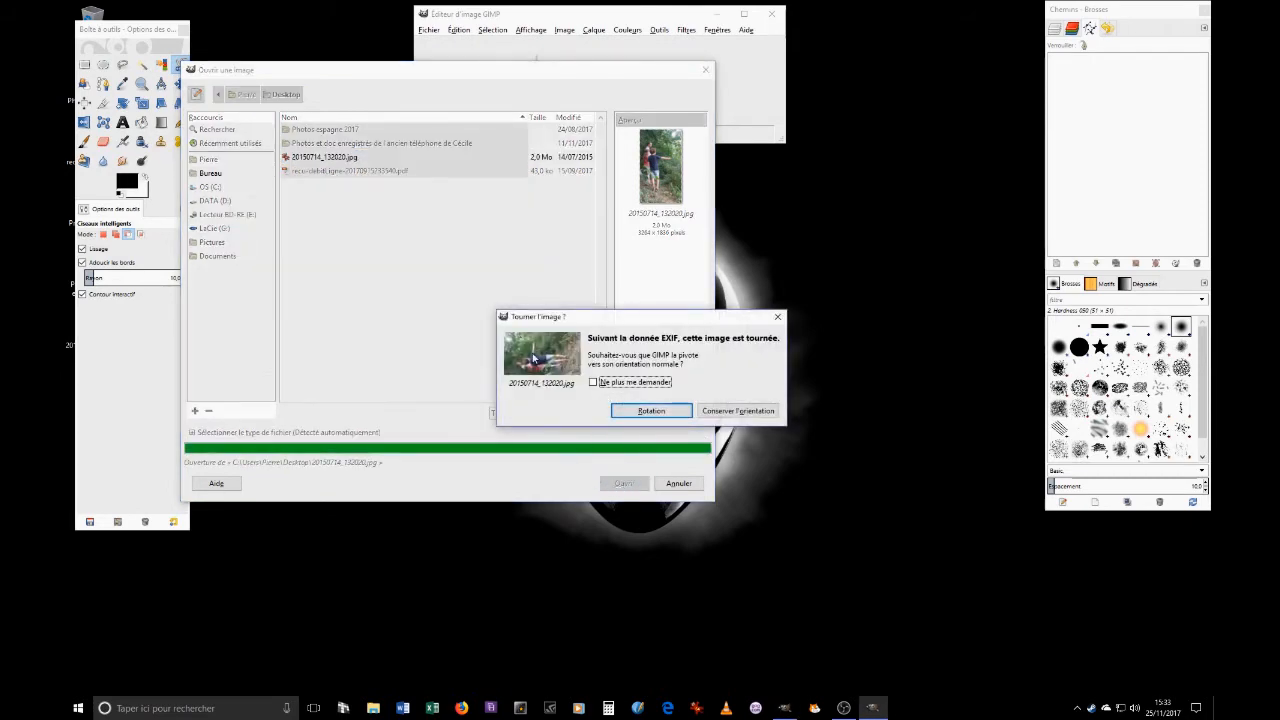
pyautogui.click(643, 414)
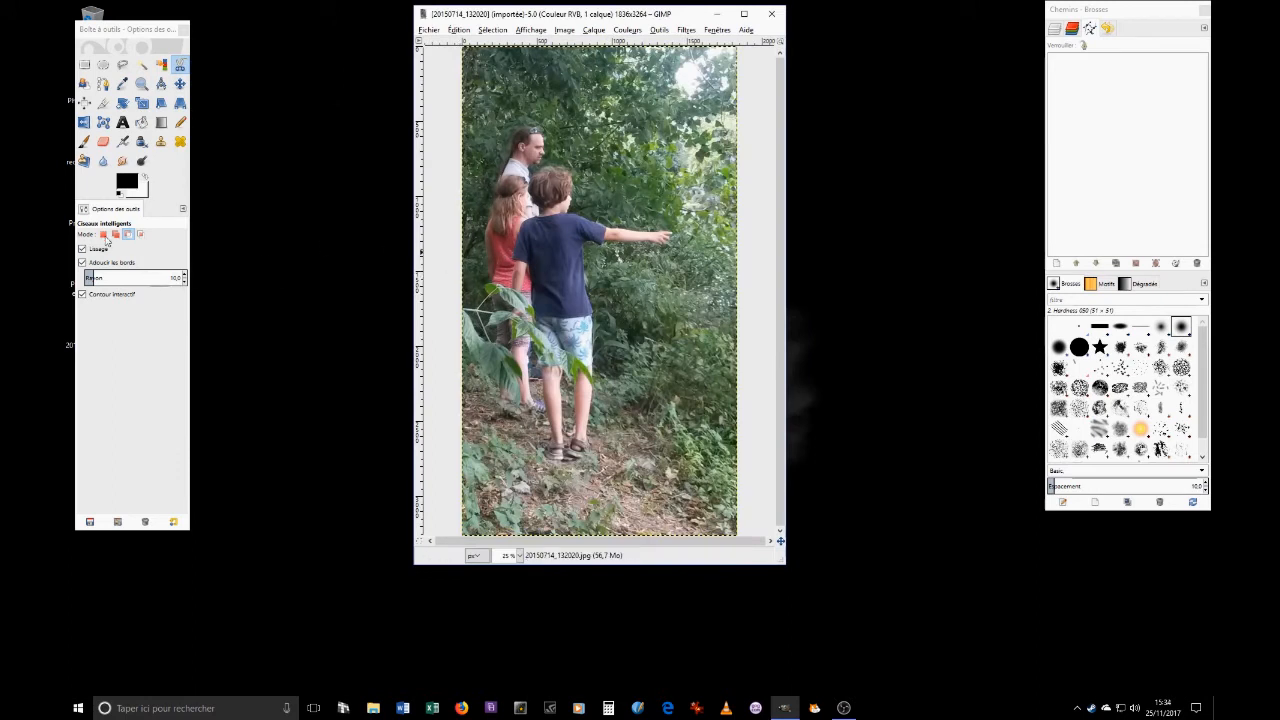
# Choose the Intelligent Scissors selection tool and set its mode to subtract from the current selection
pyautogui.click(122, 83)
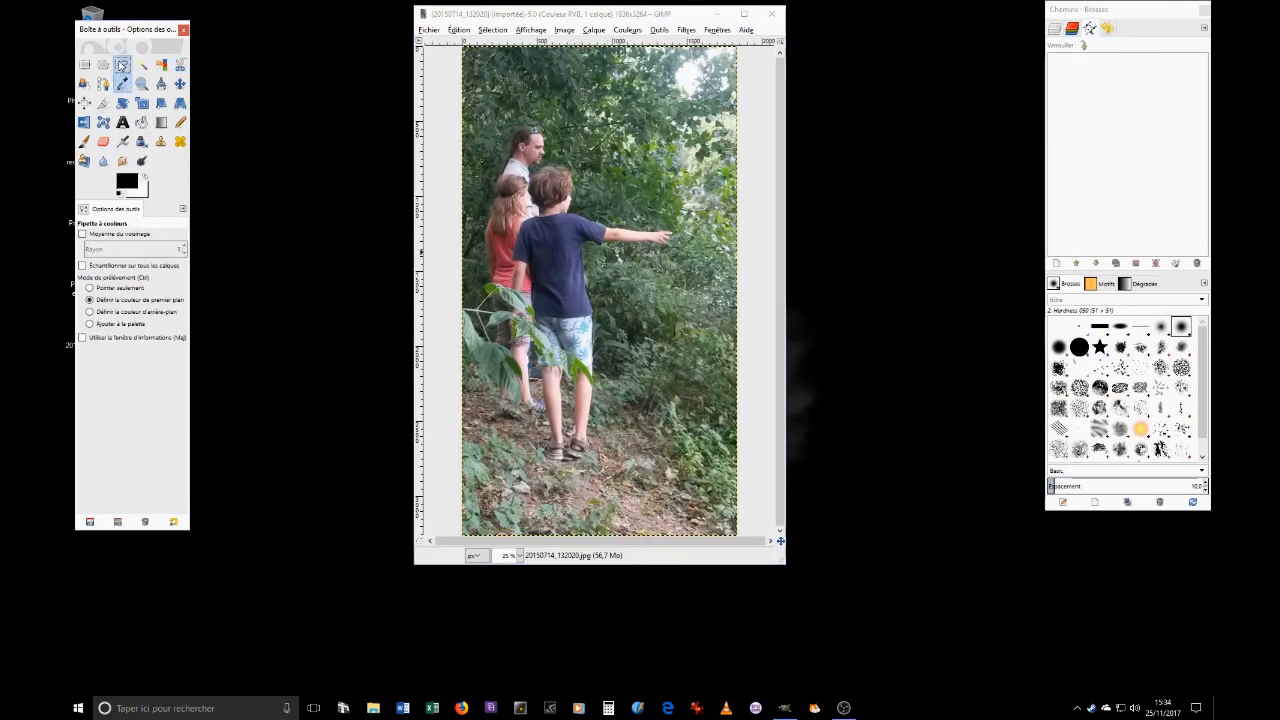
pyautogui.click(84, 64)
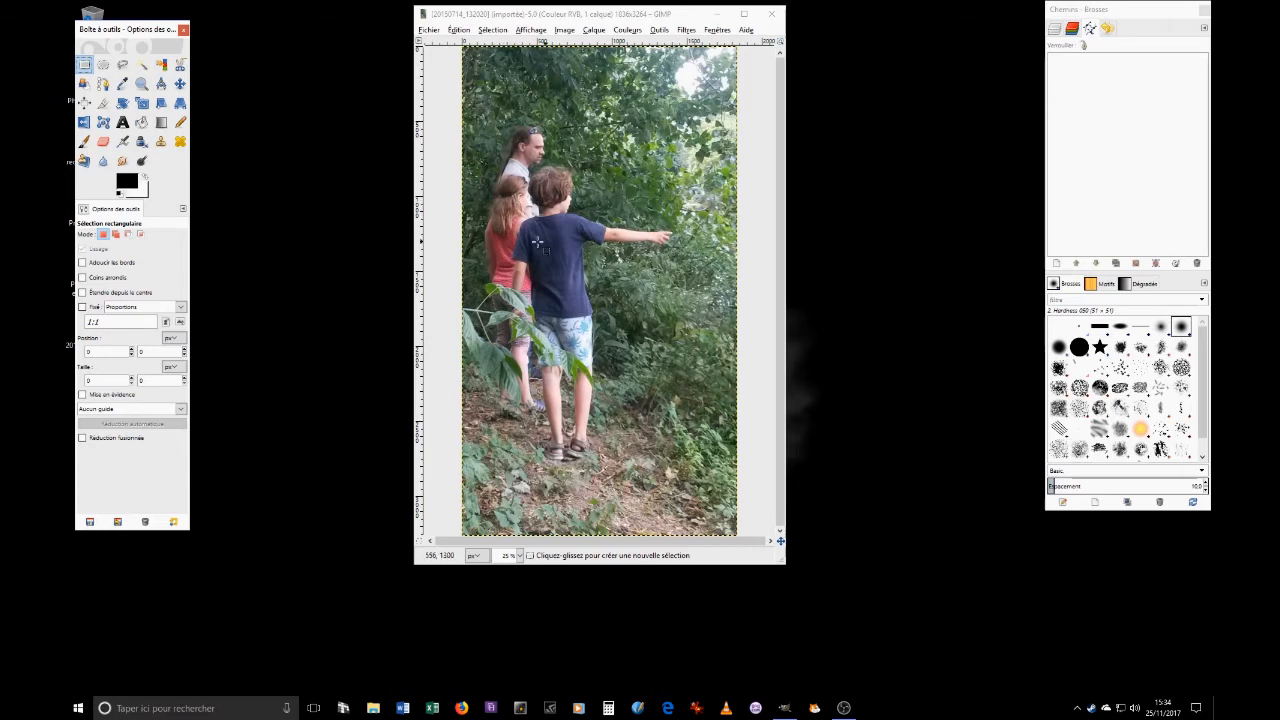
pyautogui.click(180, 65)
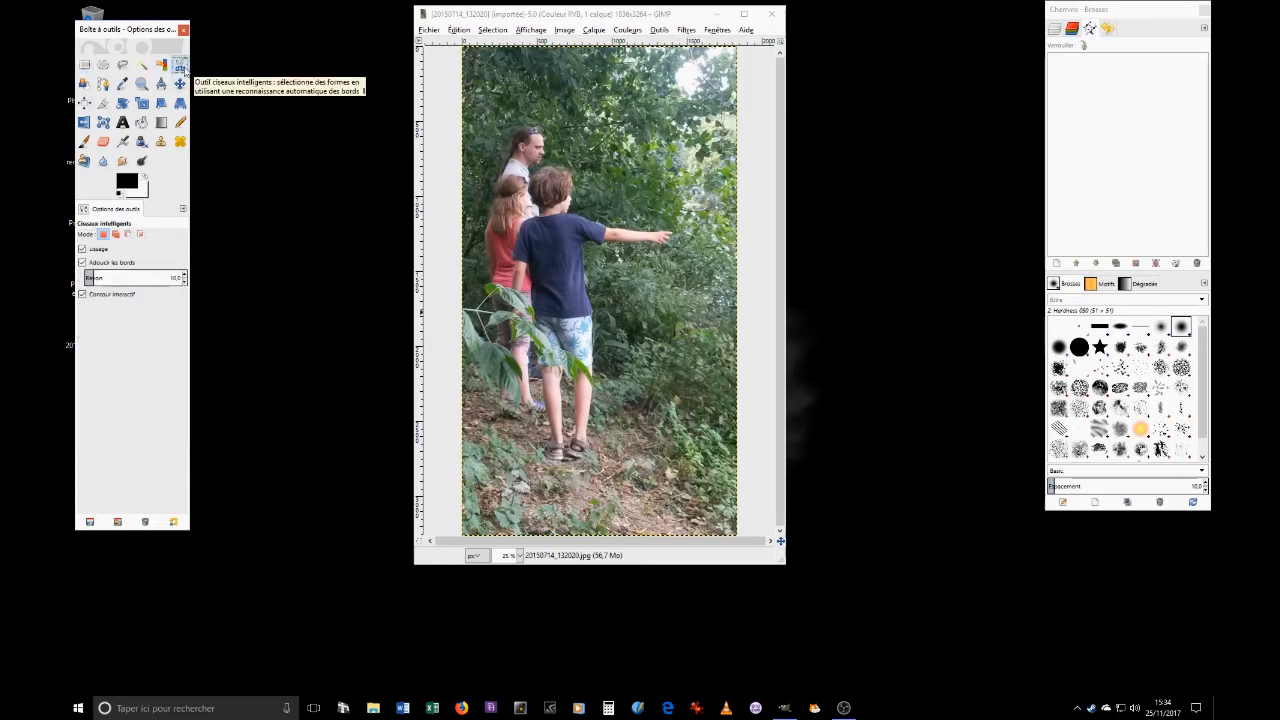
pyautogui.click(127, 235)
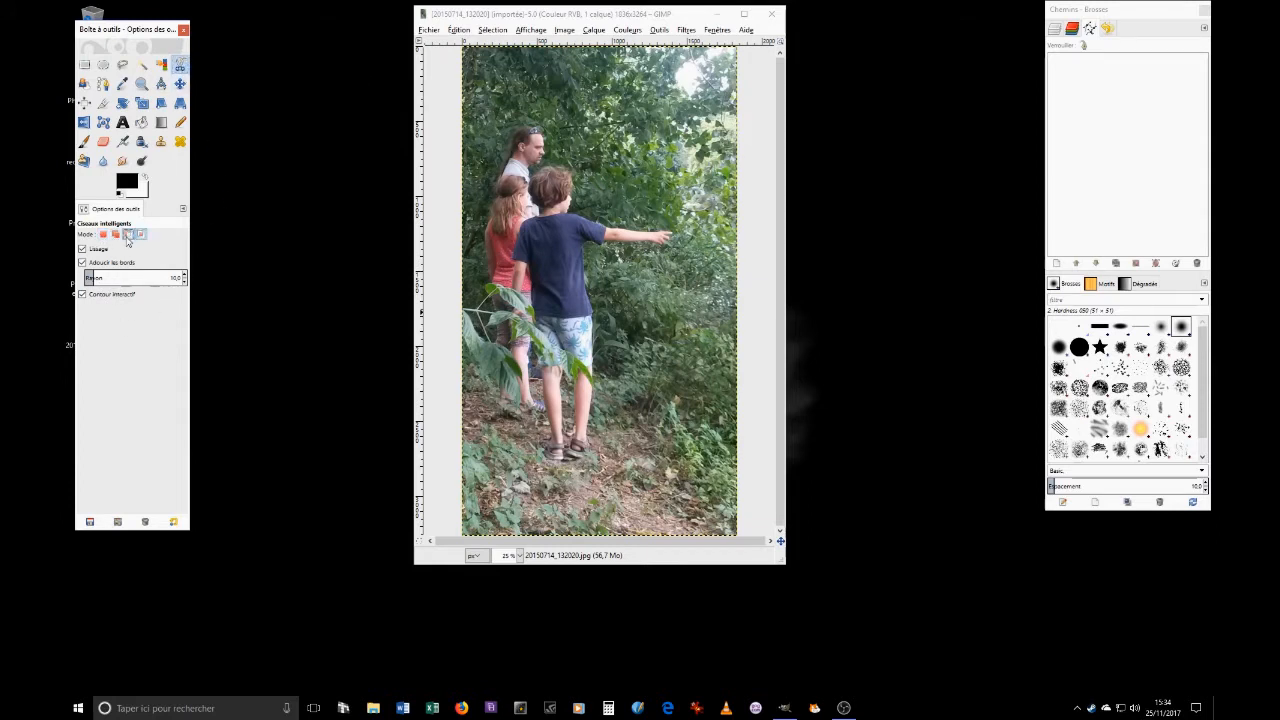
# Set the Intelligent Scissors to replace the current selection, keeping the Lissage option enabled
pyautogui.click(103, 235)
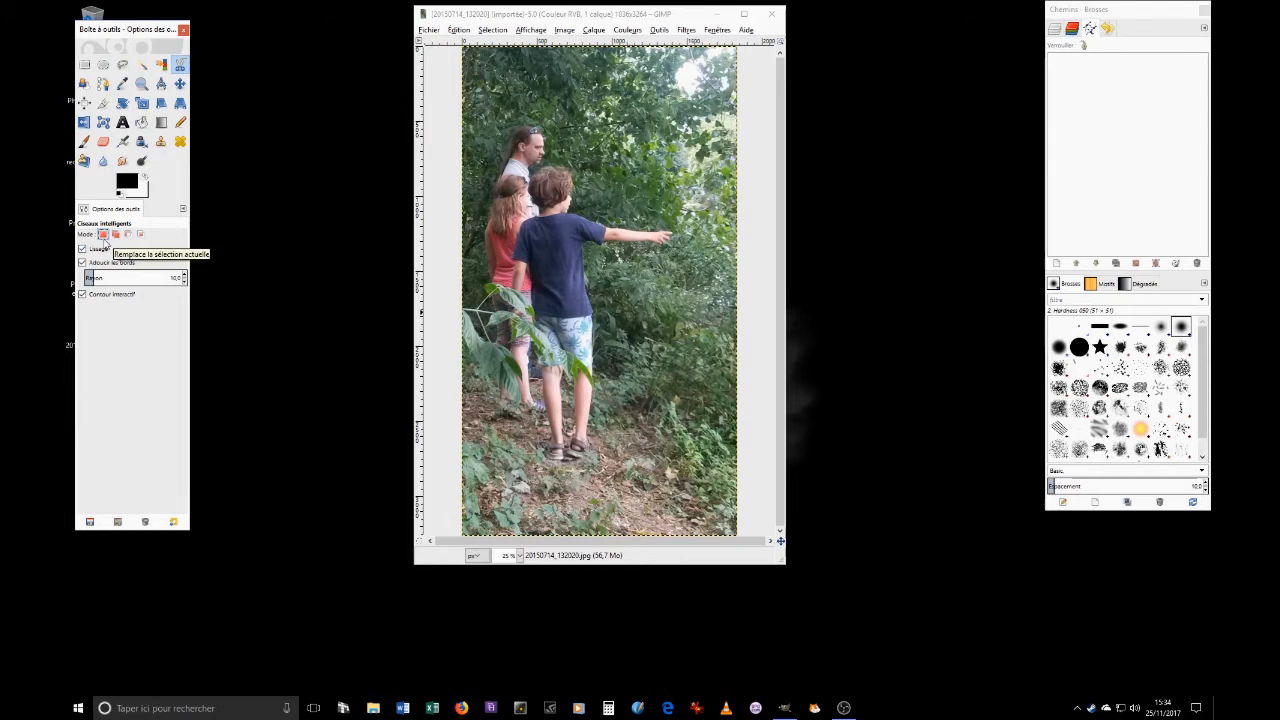
pyautogui.click(83, 249)
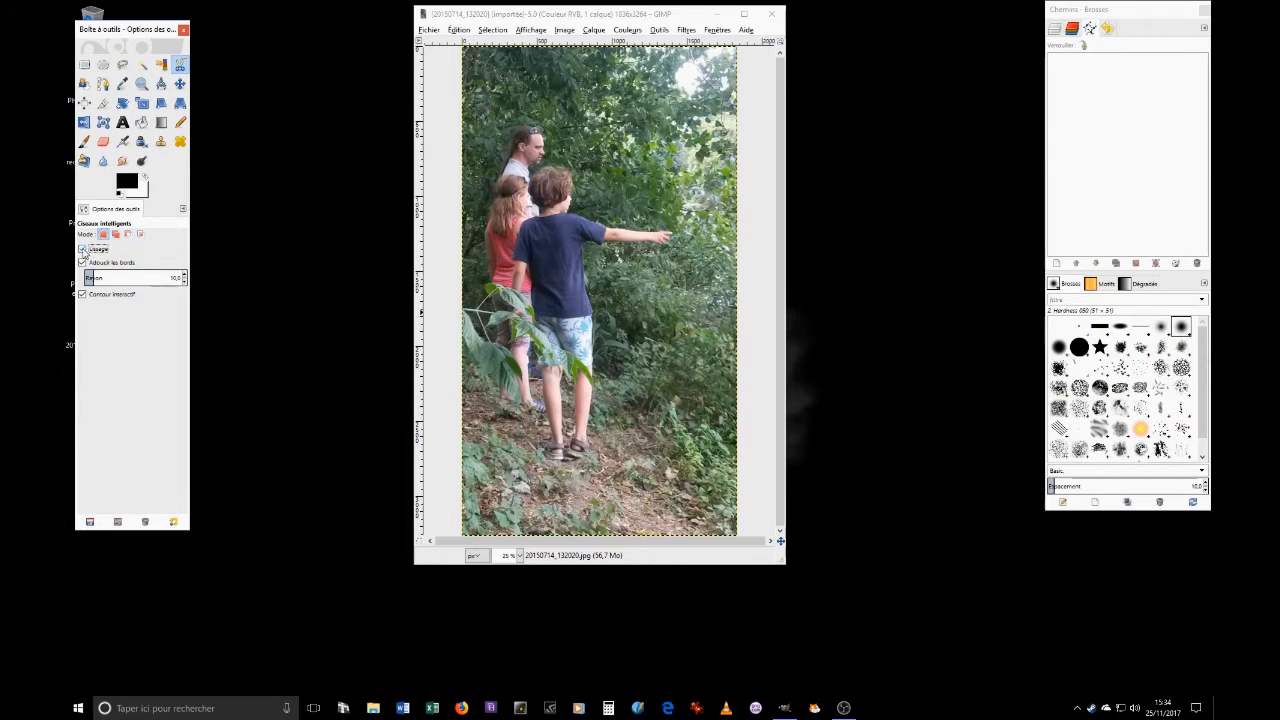
pyautogui.click(83, 250)
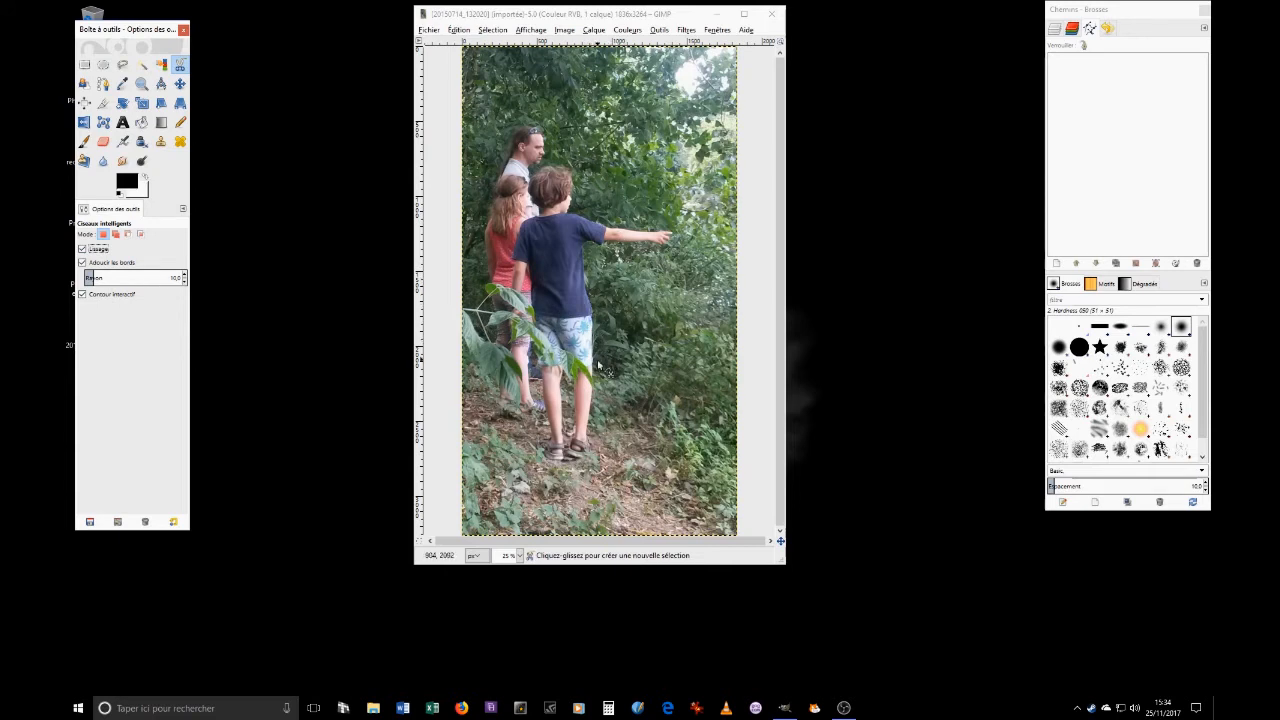
# Start an Intelligent Scissors outline at the boy's waist, tracing up his side and around his outstretched arm to the shoulder
pyautogui.click(590, 305)
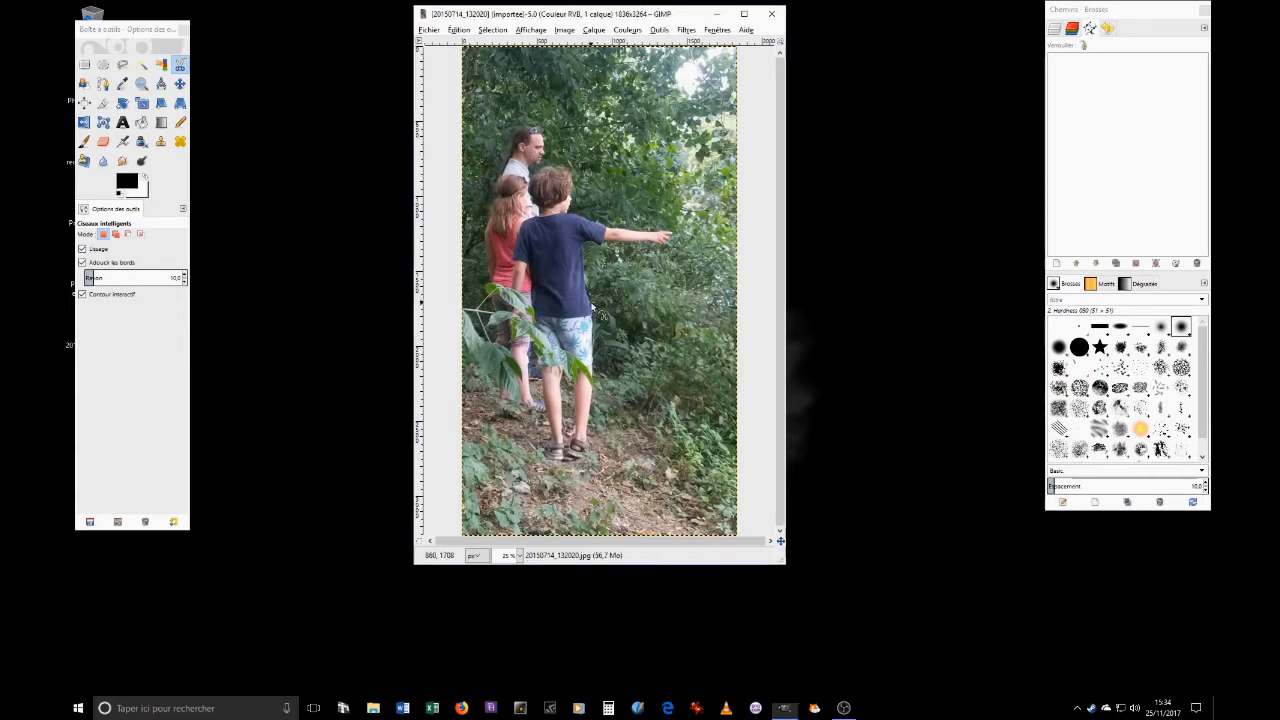
pyautogui.click(584, 245)
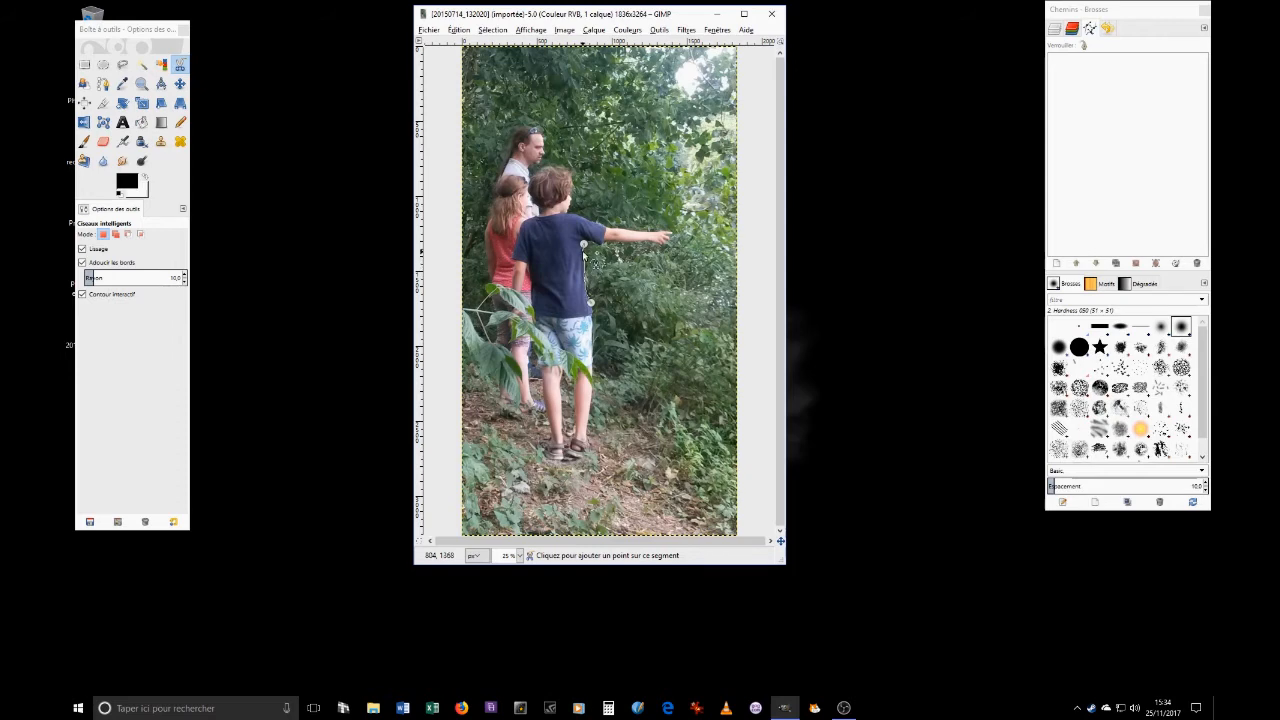
pyautogui.click(613, 241)
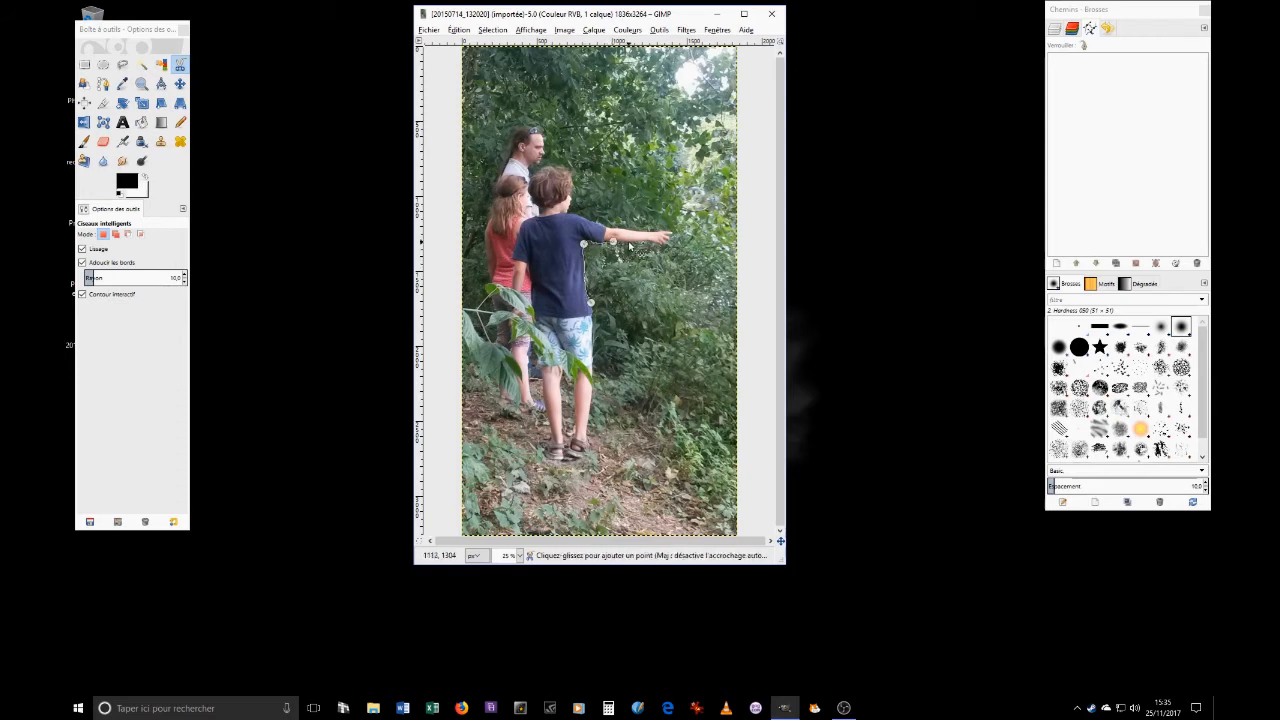
pyautogui.click(648, 241)
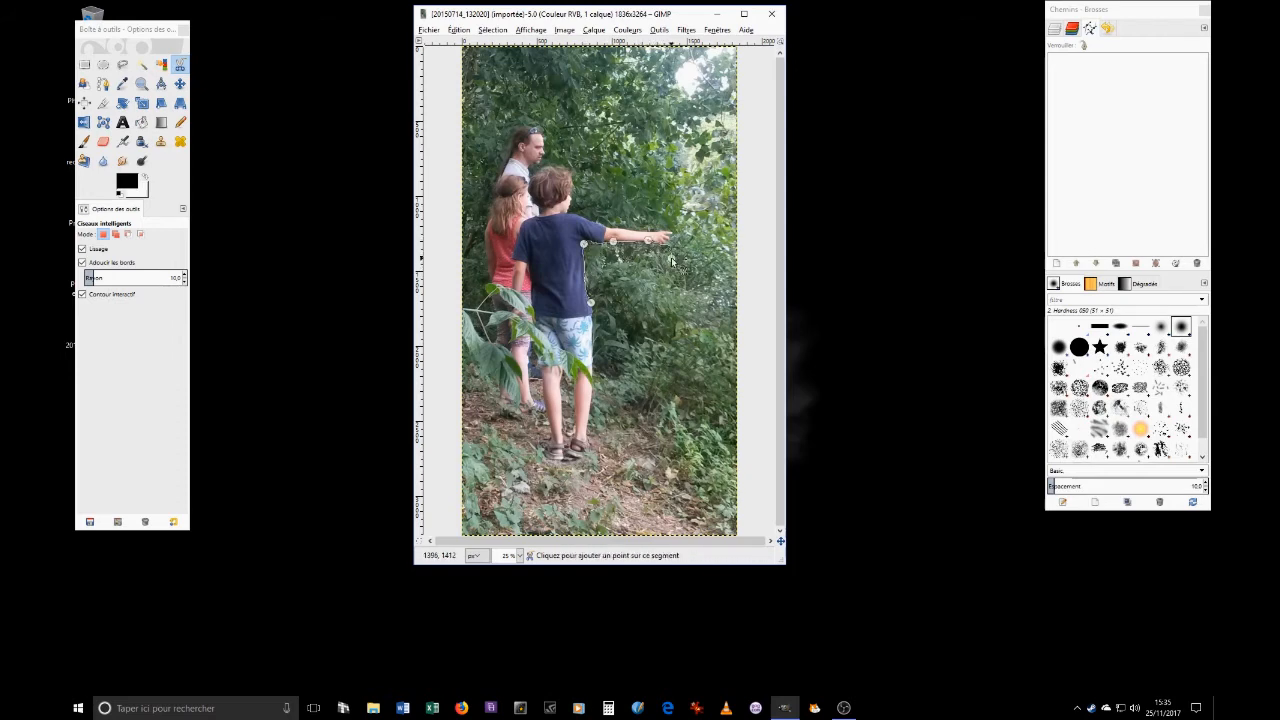
pyautogui.click(671, 259)
pyautogui.click(681, 251)
pyautogui.click(598, 222)
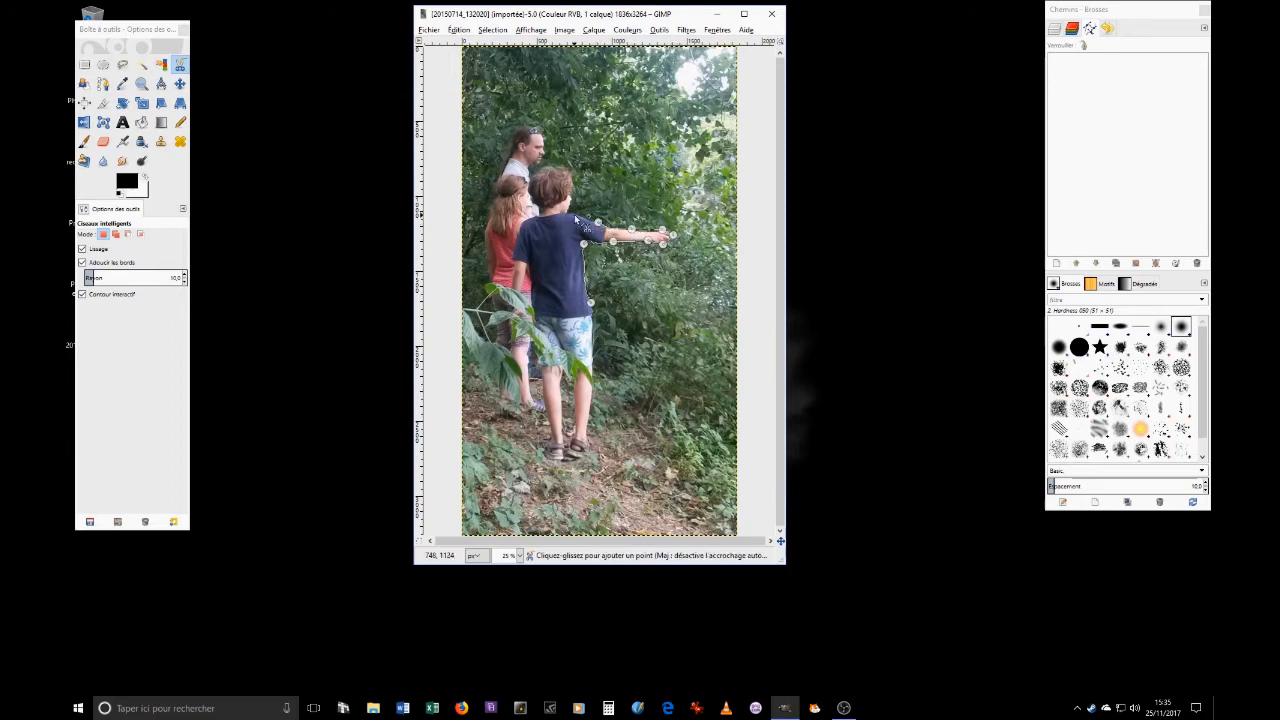
# Continue the outline over the boy's head, around the man's head and down the girl's hair and back
pyautogui.click(554, 168)
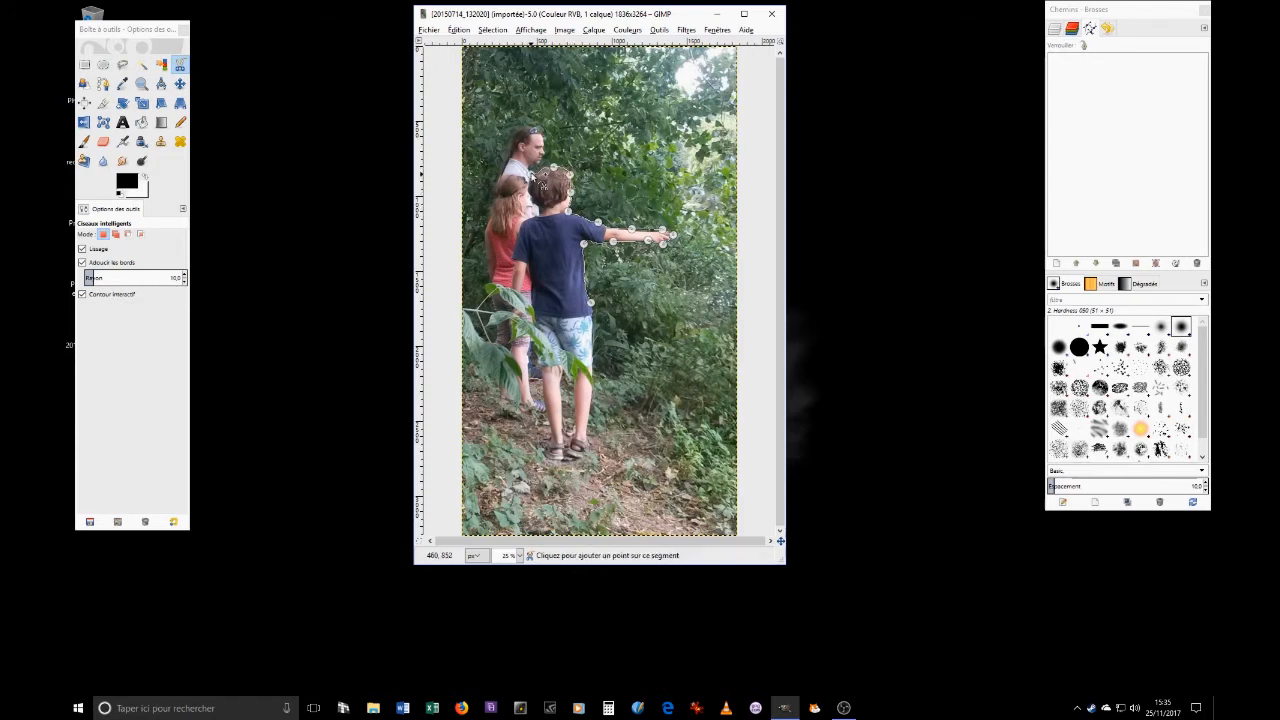
pyautogui.click(532, 172)
pyautogui.click(542, 154)
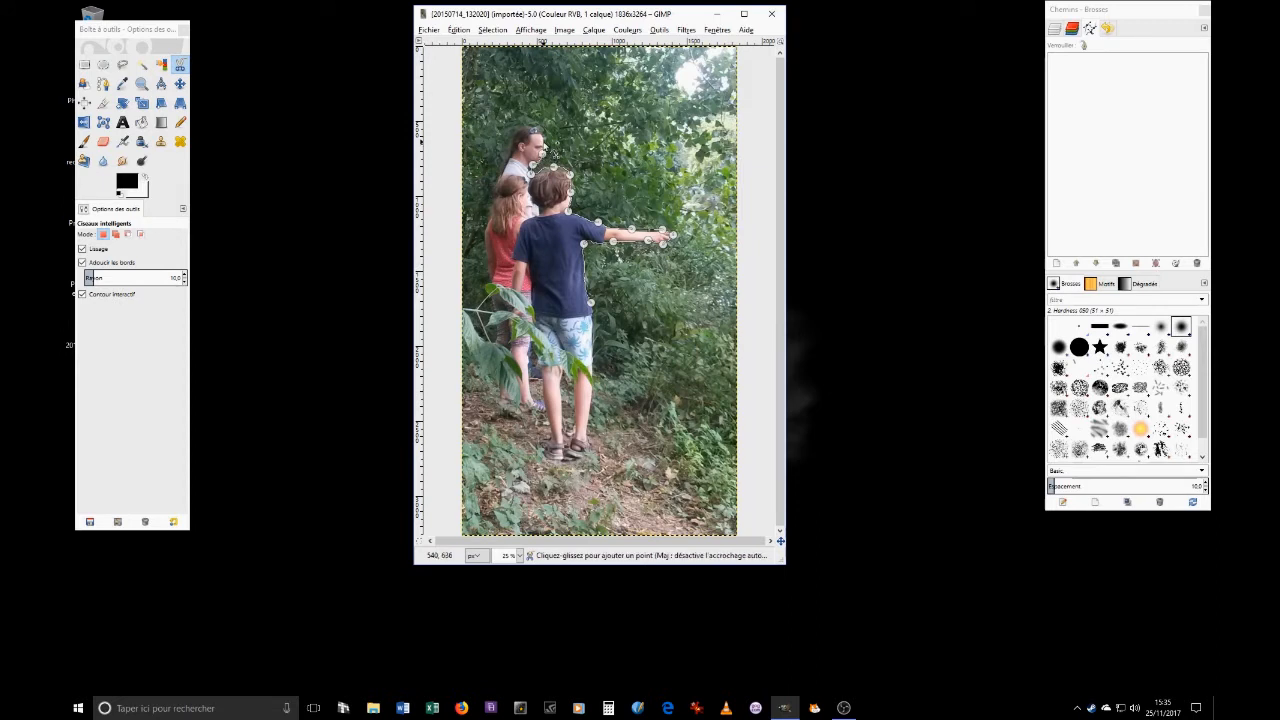
pyautogui.click(543, 142)
pyautogui.click(531, 127)
pyautogui.click(510, 133)
pyautogui.click(508, 150)
pyautogui.click(495, 177)
pyautogui.click(492, 195)
pyautogui.click(486, 224)
pyautogui.click(484, 253)
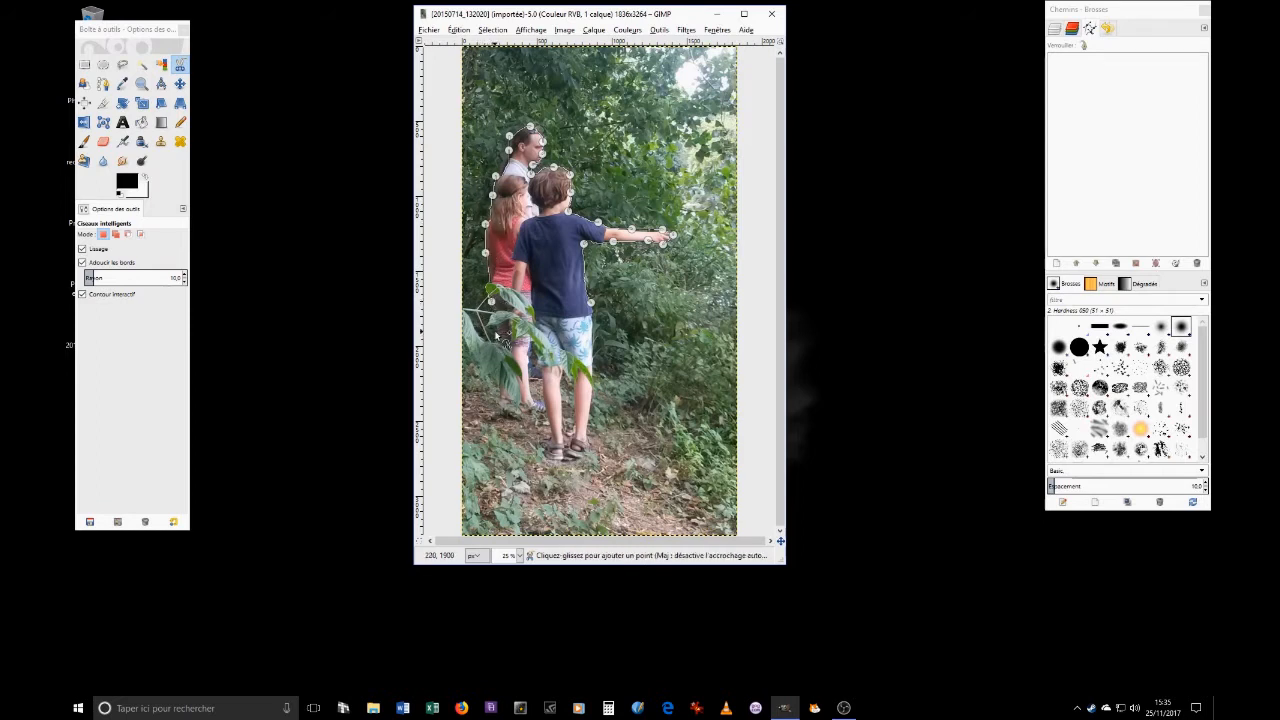
# Close the outline around the legs and feet to convert it into a selection, and undo that selection
pyautogui.click(495, 333)
pyautogui.click(497, 356)
pyautogui.click(498, 384)
pyautogui.click(502, 408)
pyautogui.click(524, 410)
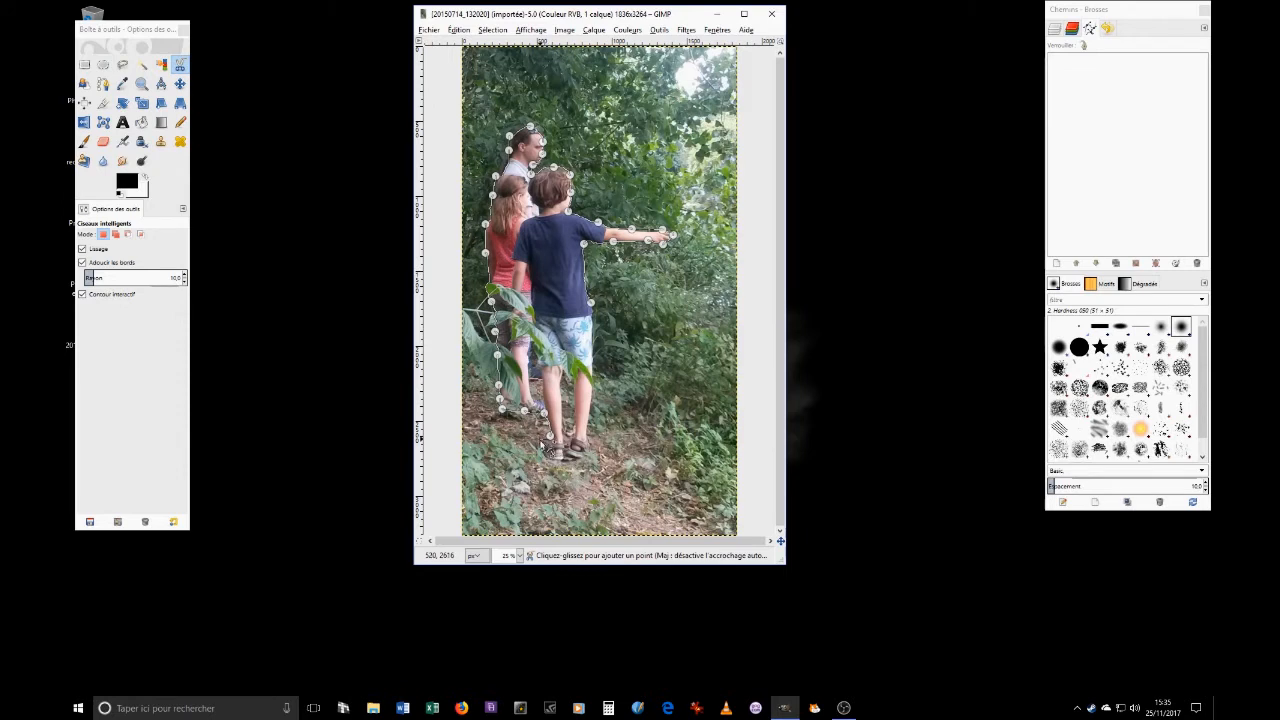
pyautogui.click(540, 439)
pyautogui.click(540, 453)
pyautogui.click(561, 461)
pyautogui.click(579, 459)
pyautogui.click(590, 451)
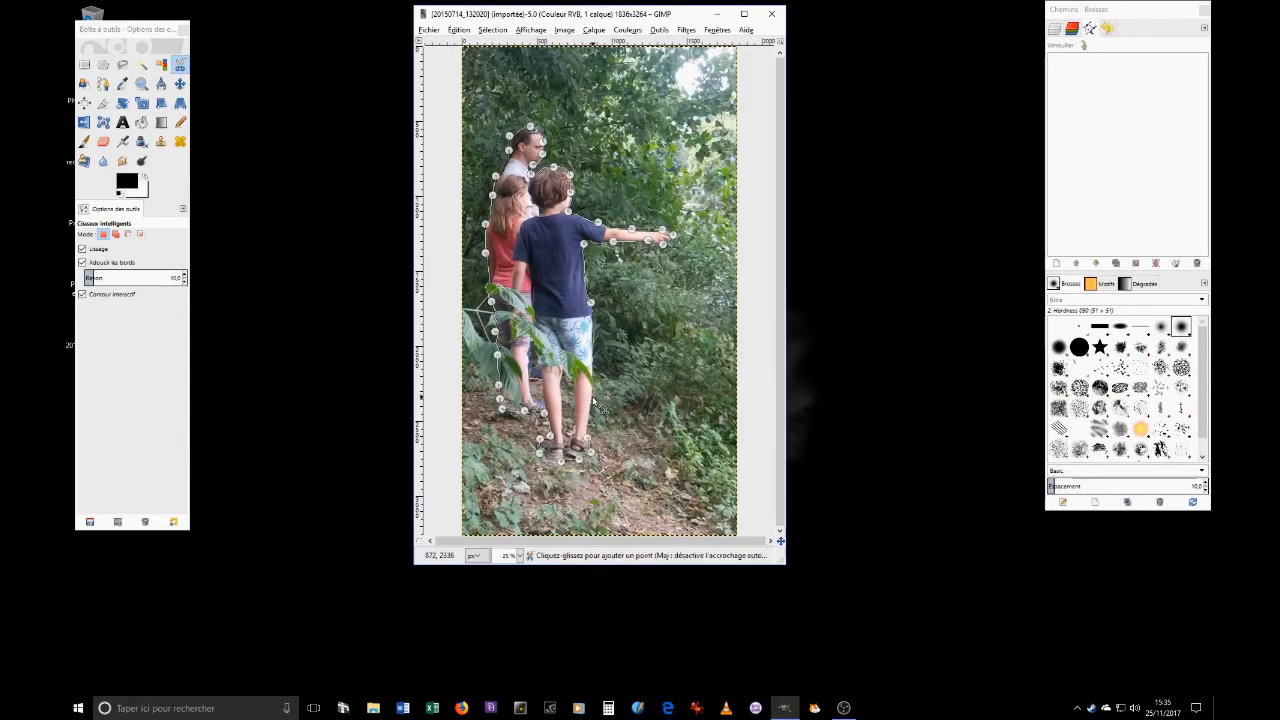
pyautogui.click(590, 301)
pyautogui.press('Return')
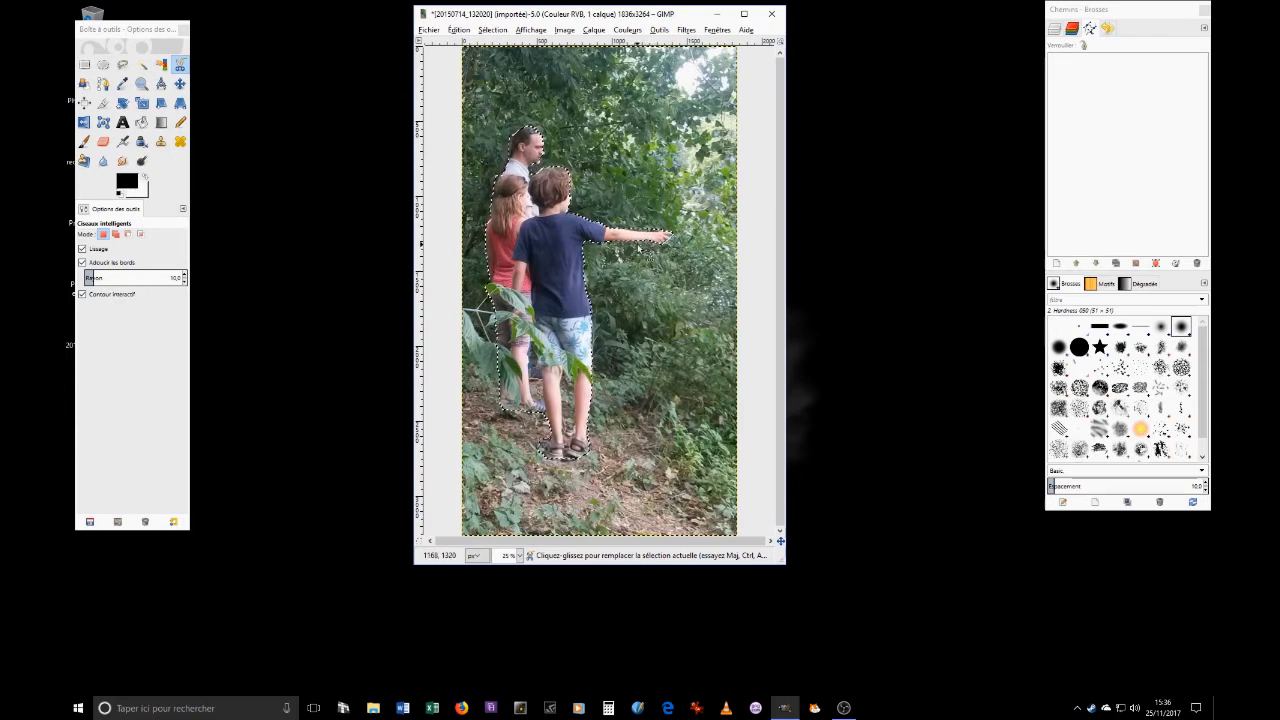
pyautogui.hotkey('ctrl', 'z')
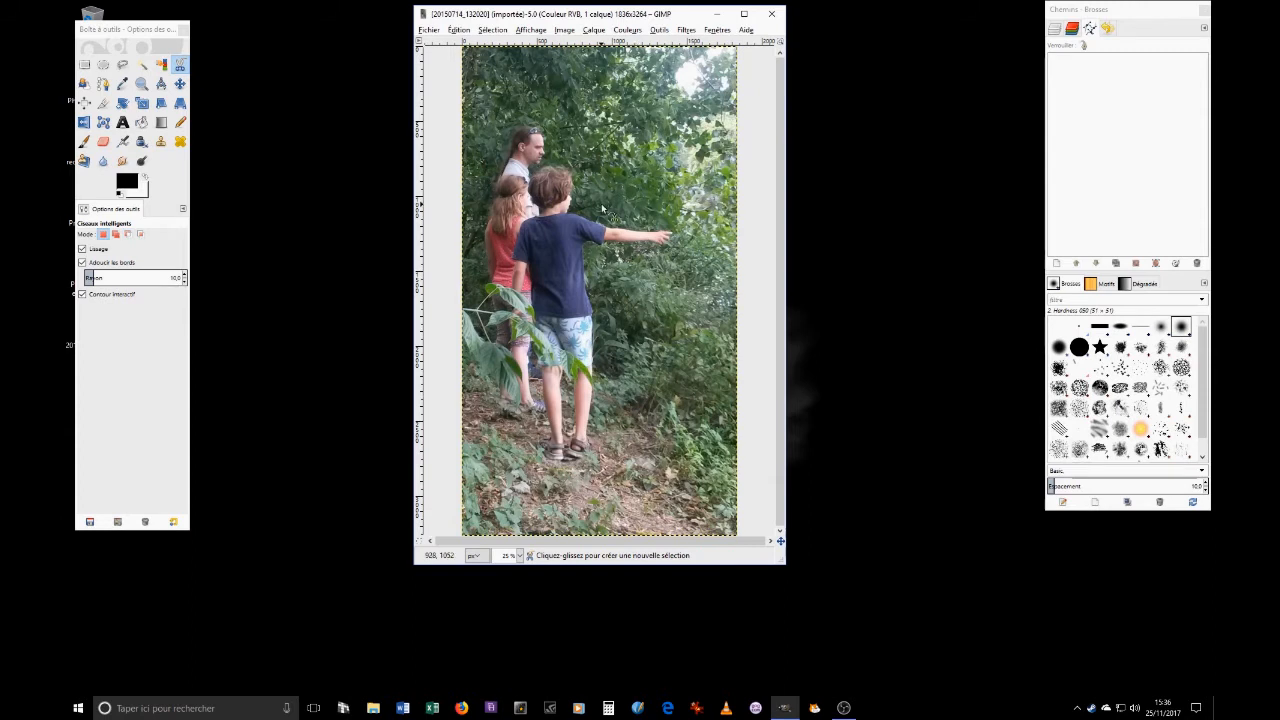
# Start a new outline at the boy's ankle, tracing up his leg and side and around his outstretched arm to the neck
pyautogui.click(587, 434)
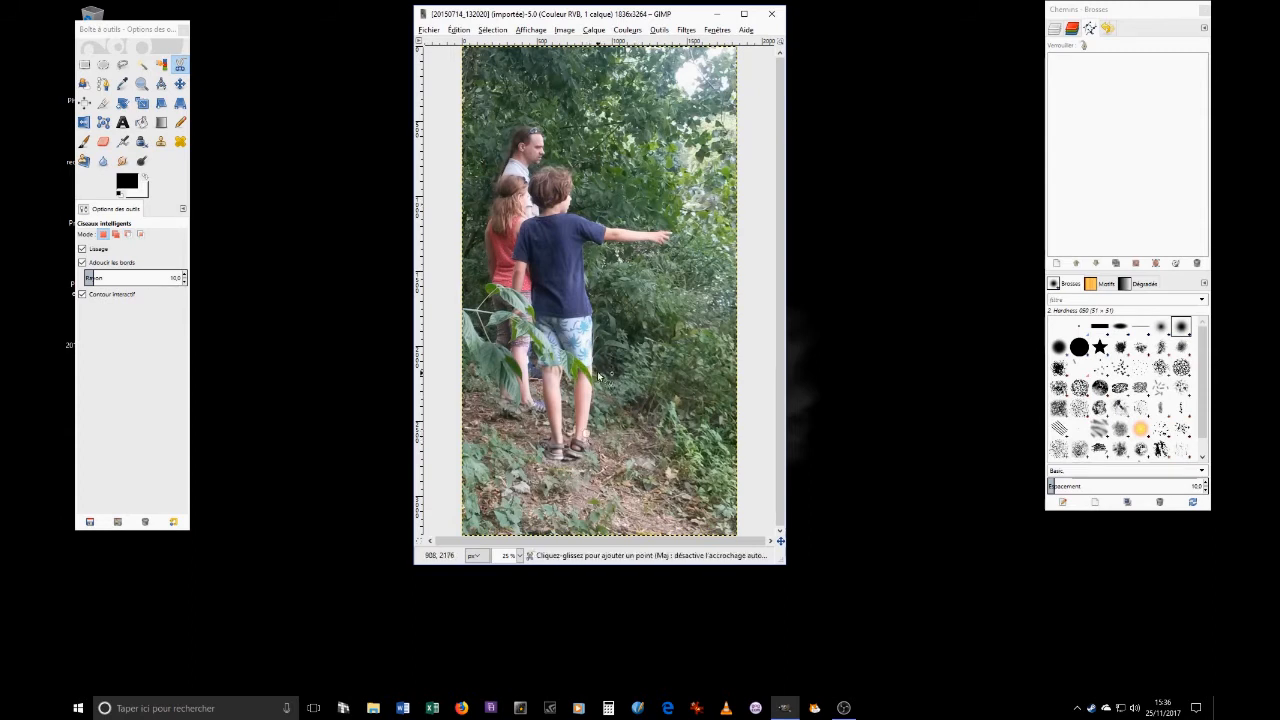
pyautogui.click(593, 371)
pyautogui.click(592, 316)
pyautogui.click(583, 273)
pyautogui.click(590, 242)
pyautogui.click(636, 242)
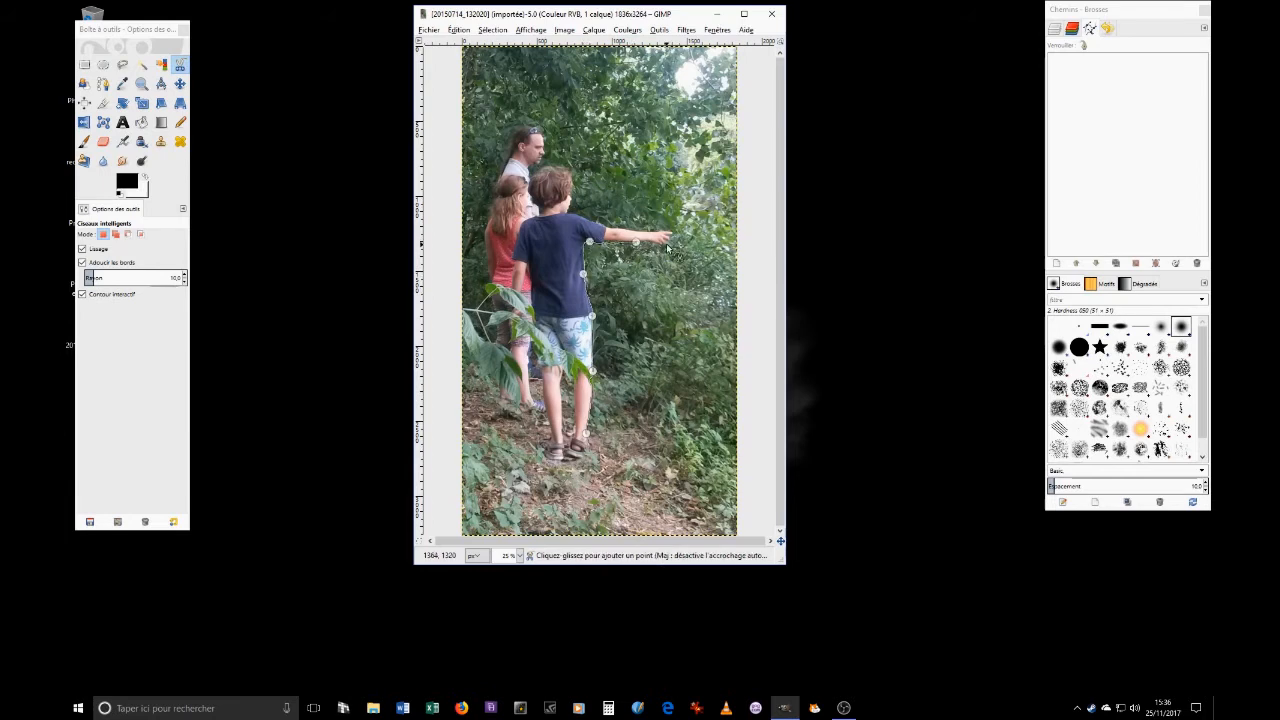
pyautogui.click(664, 243)
pyautogui.click(672, 233)
pyautogui.click(636, 232)
pyautogui.click(612, 229)
pyautogui.click(592, 222)
pyautogui.click(571, 213)
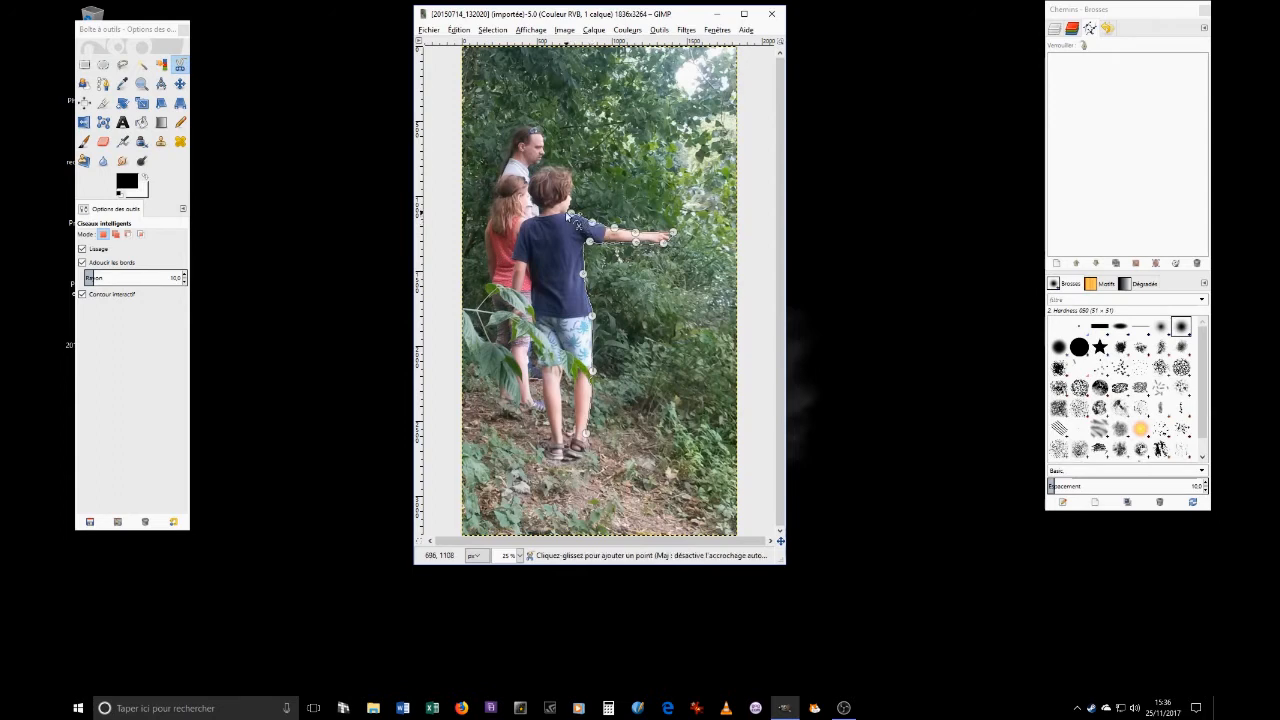
# Extend the new outline over the boy's hair and around the man's face and head to his back
pyautogui.click(571, 190)
pyautogui.click(568, 173)
pyautogui.click(558, 170)
pyautogui.click(547, 170)
pyautogui.click(536, 173)
pyautogui.click(530, 172)
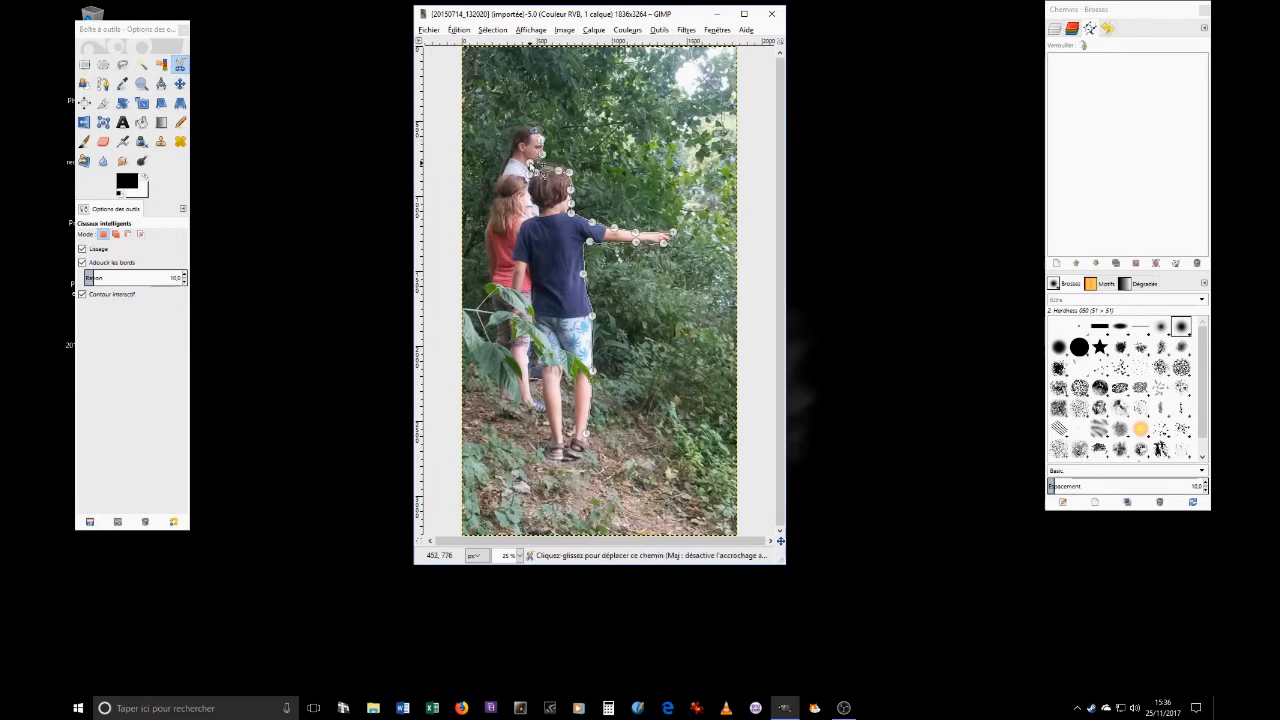
pyautogui.click(522, 126)
pyautogui.click(511, 138)
pyautogui.click(504, 161)
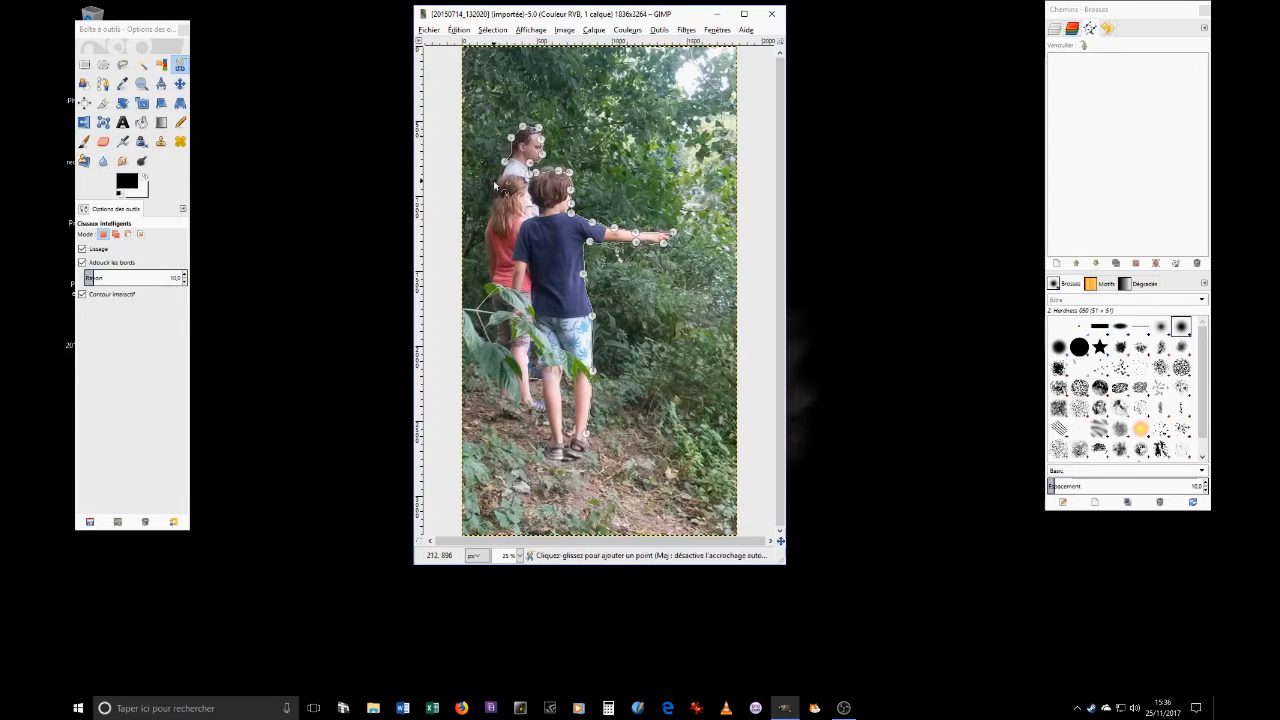
# Trace the outline down the girl's back and around everyone's feet, close it at the starting point and convert it into a selection
pyautogui.click(494, 185)
pyautogui.click(490, 212)
pyautogui.click(483, 235)
pyautogui.click(489, 277)
pyautogui.click(497, 397)
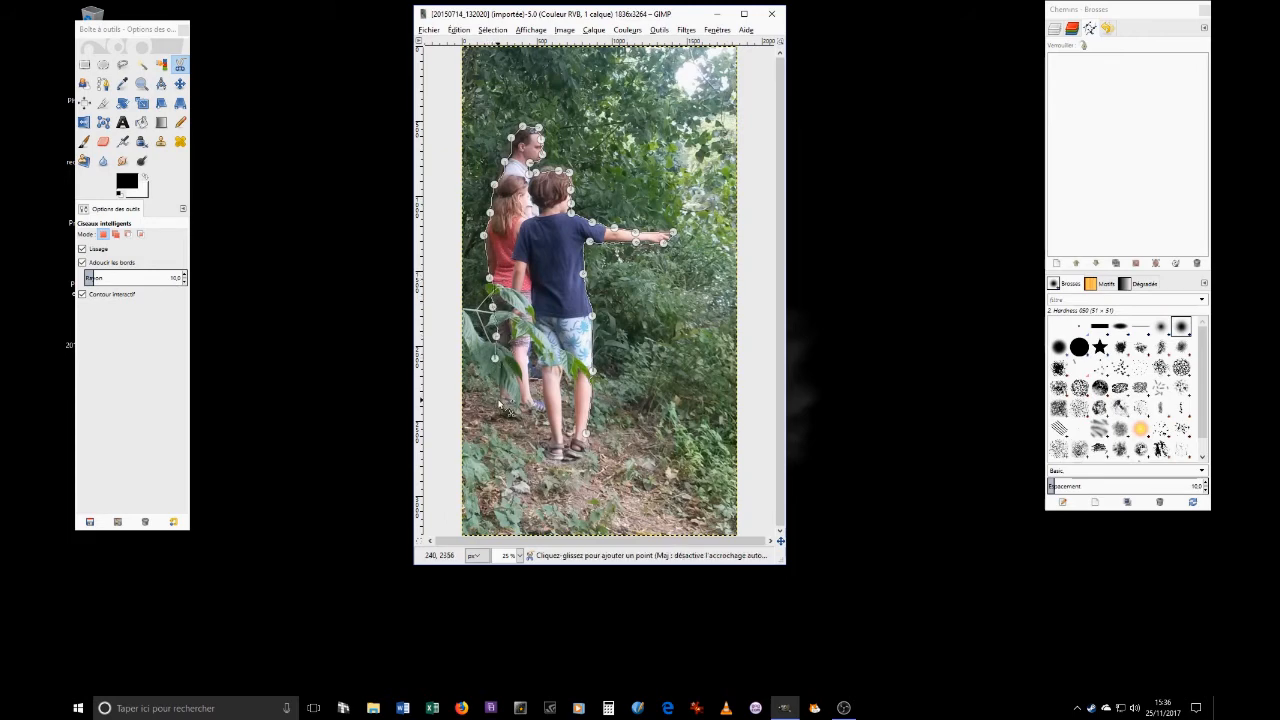
pyautogui.click(499, 410)
pyautogui.click(532, 410)
pyautogui.click(546, 432)
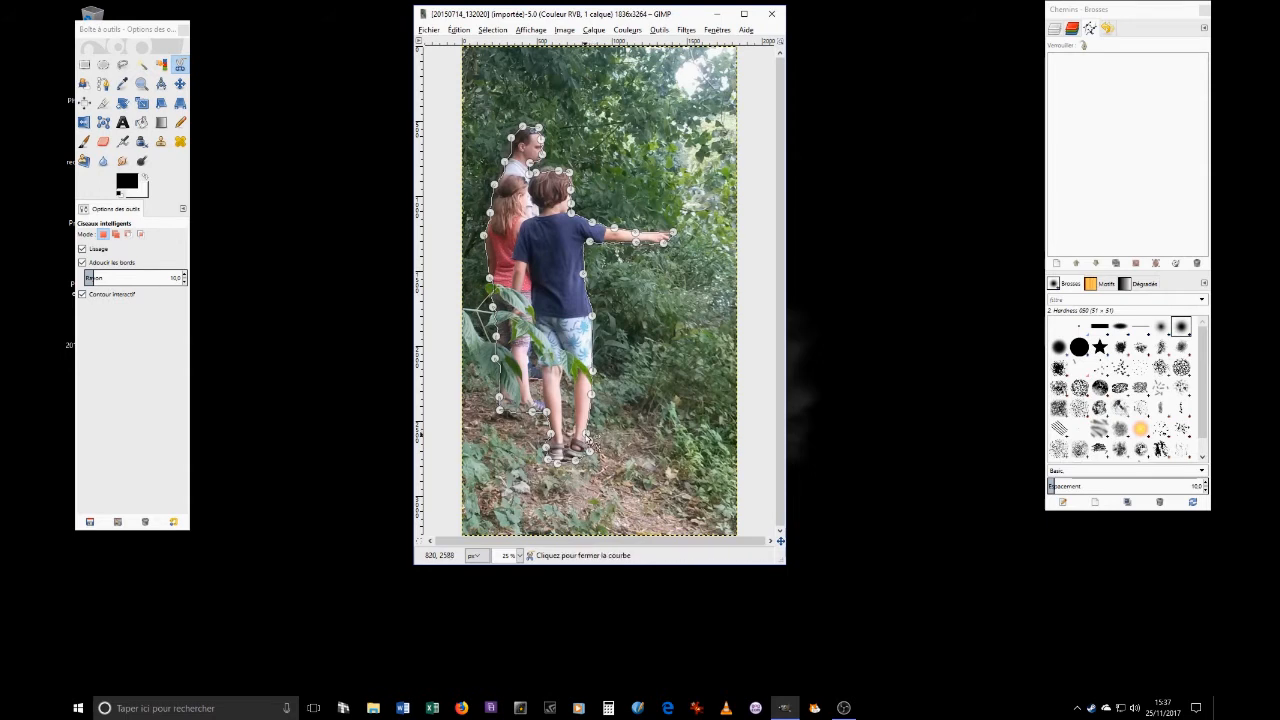
pyautogui.click(586, 438)
pyautogui.click(622, 438)
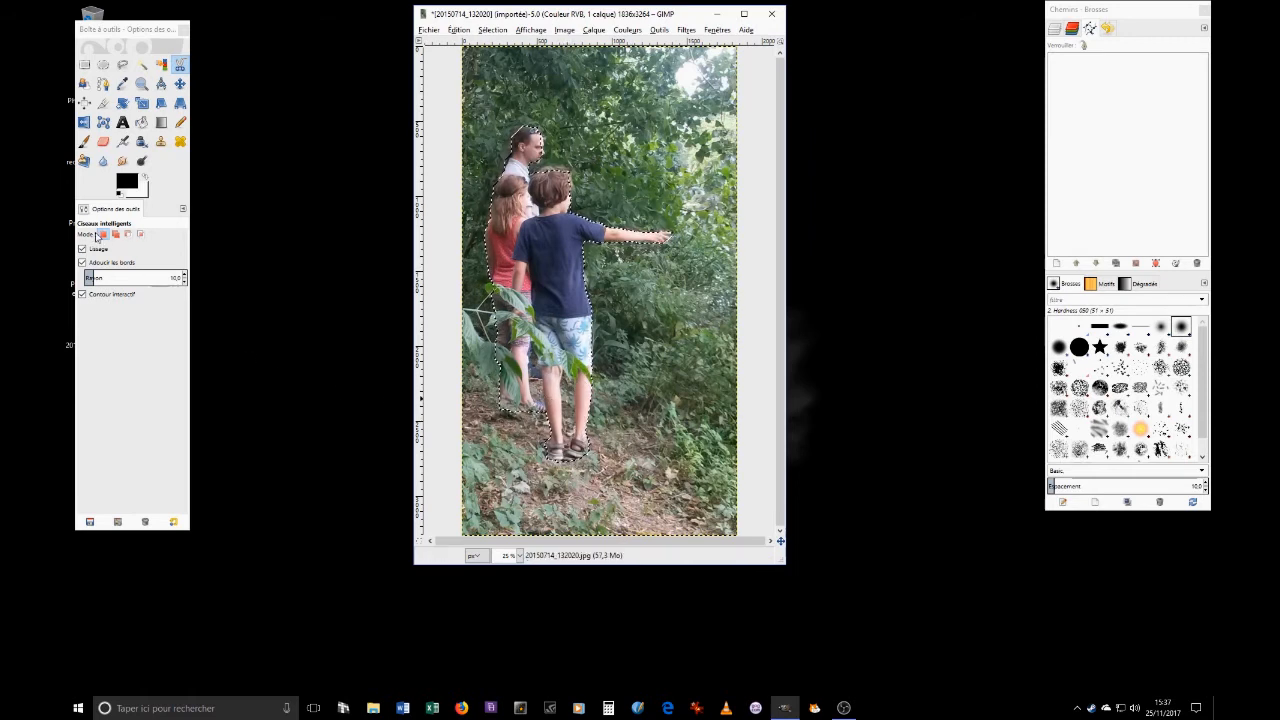
# Subtract the background gaps between the girl and the boy and between the boy's legs from the selection, and restore the replace mode
pyautogui.click(116, 234)
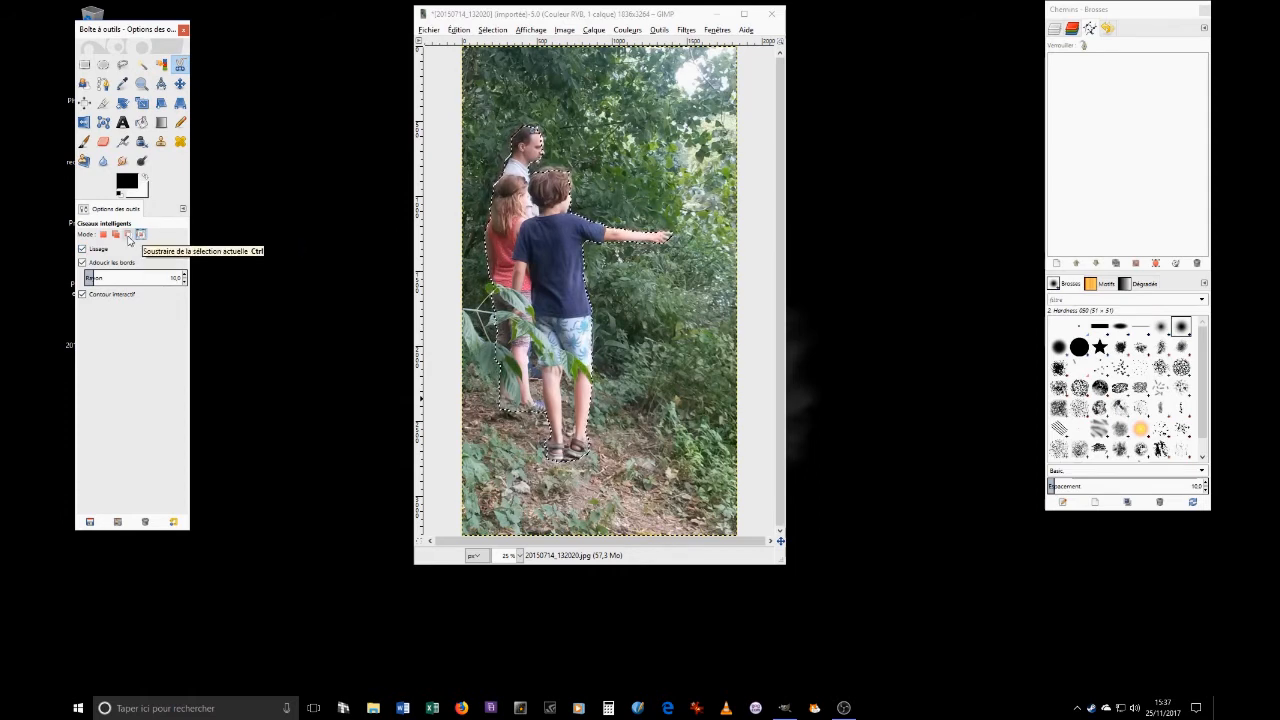
pyautogui.click(128, 236)
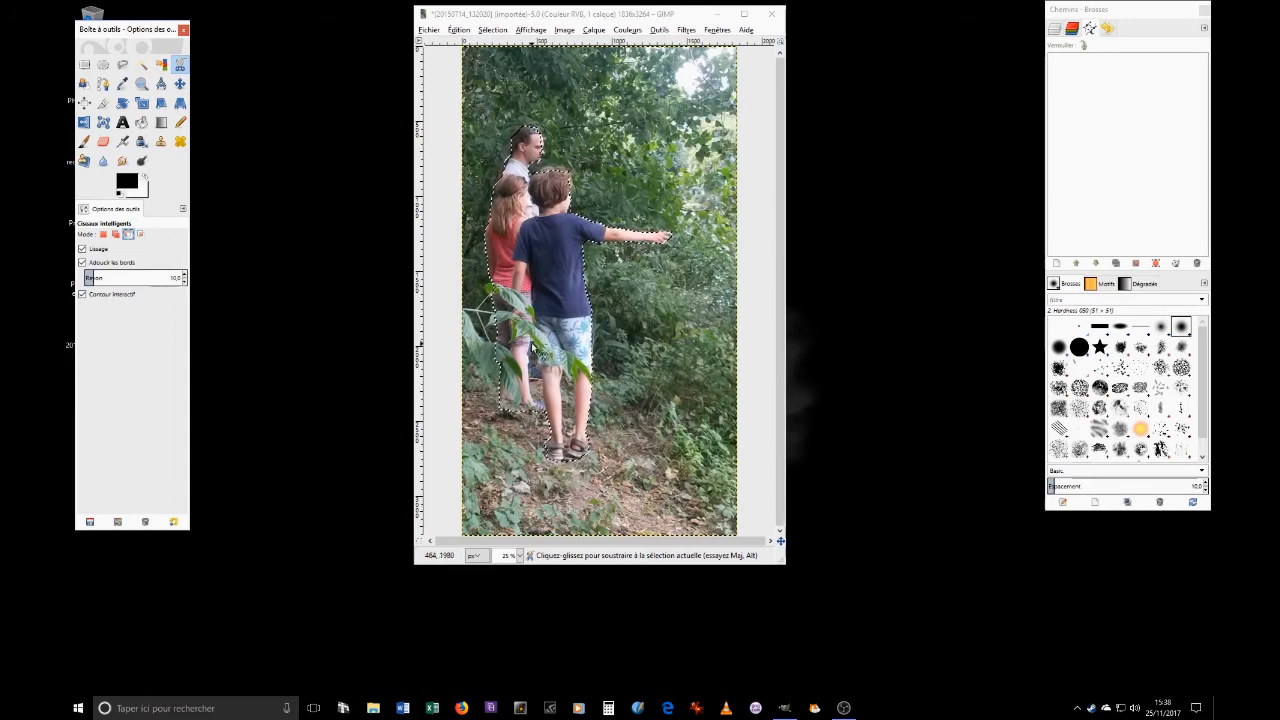
pyautogui.click(541, 366)
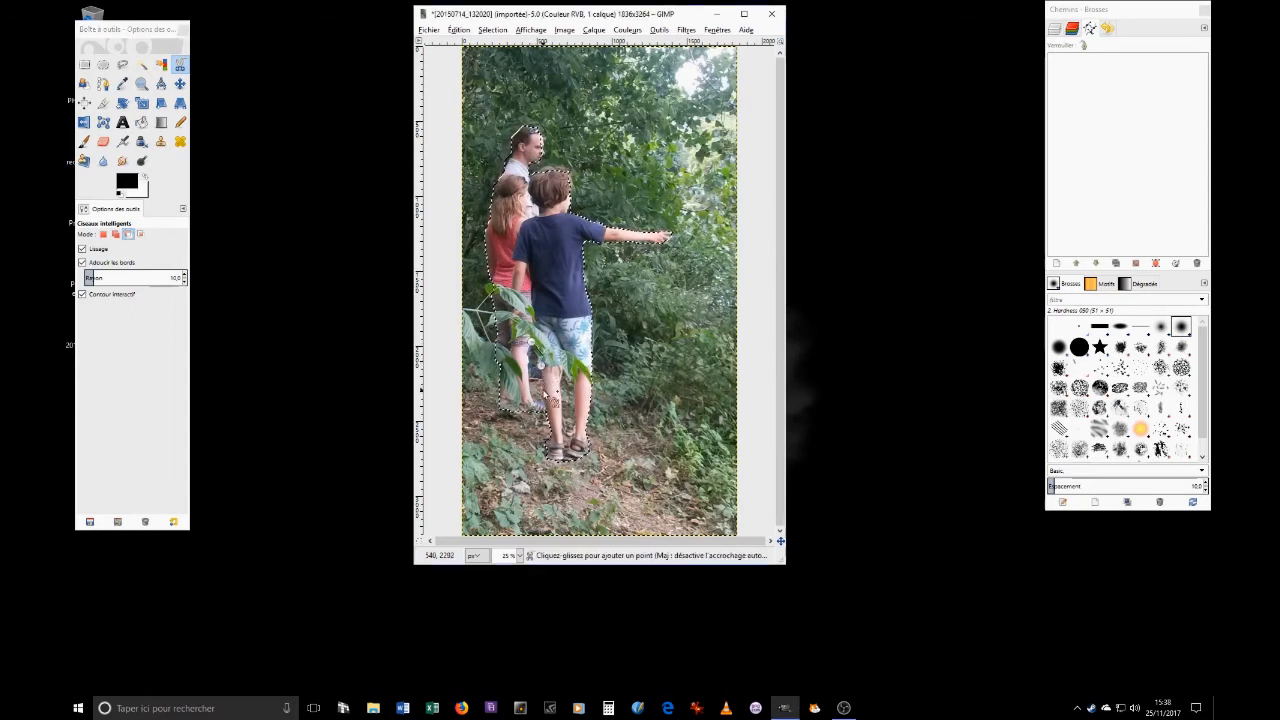
pyautogui.click(542, 392)
pyautogui.click(542, 402)
pyautogui.click(533, 400)
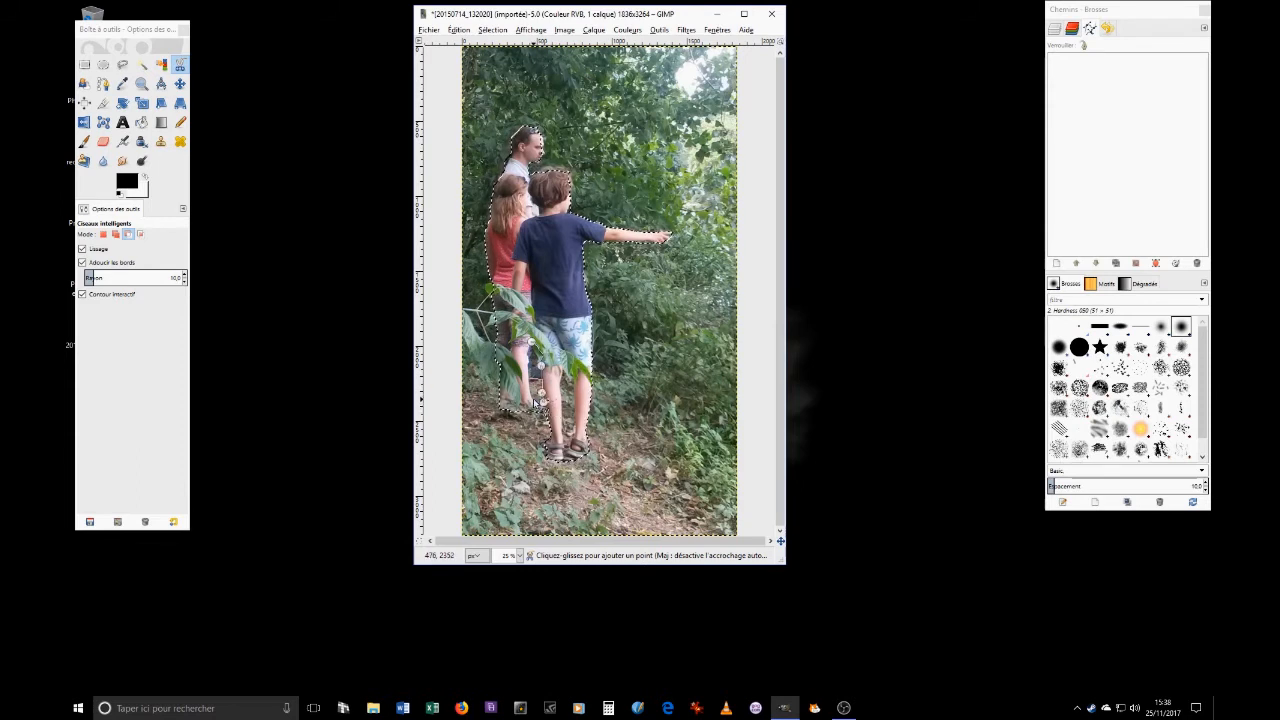
pyautogui.click(532, 345)
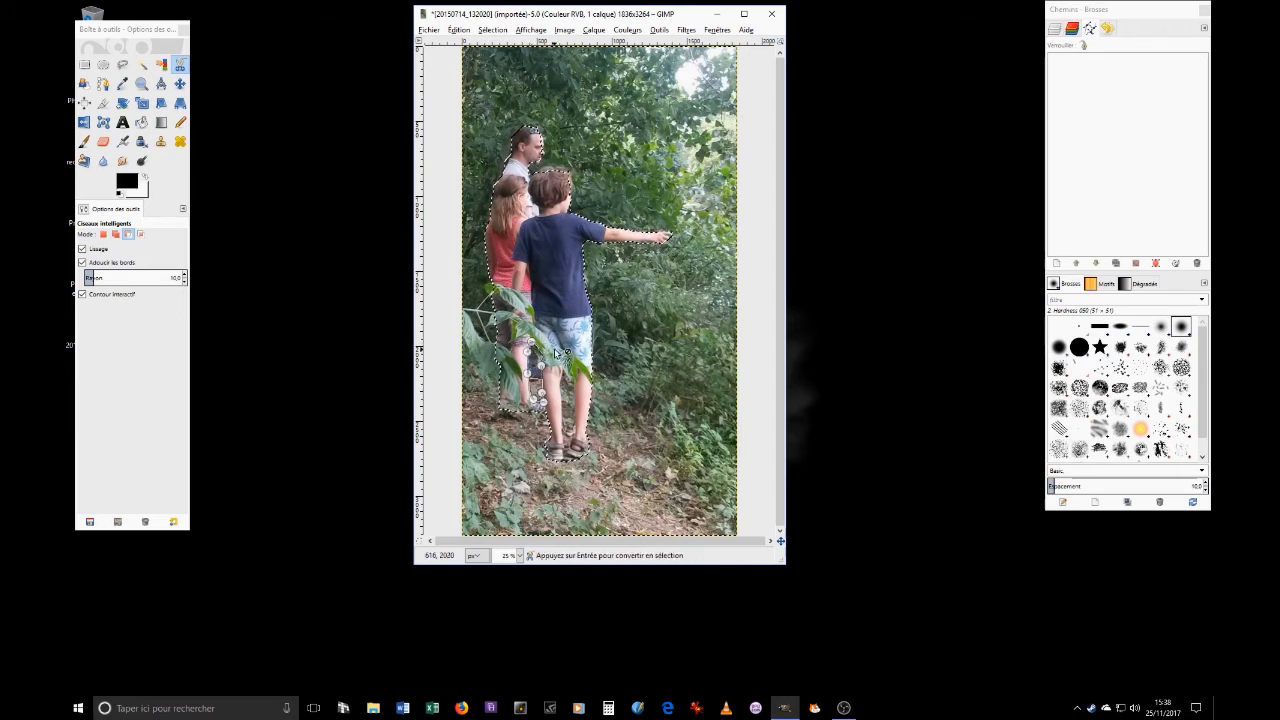
pyautogui.press('Return')
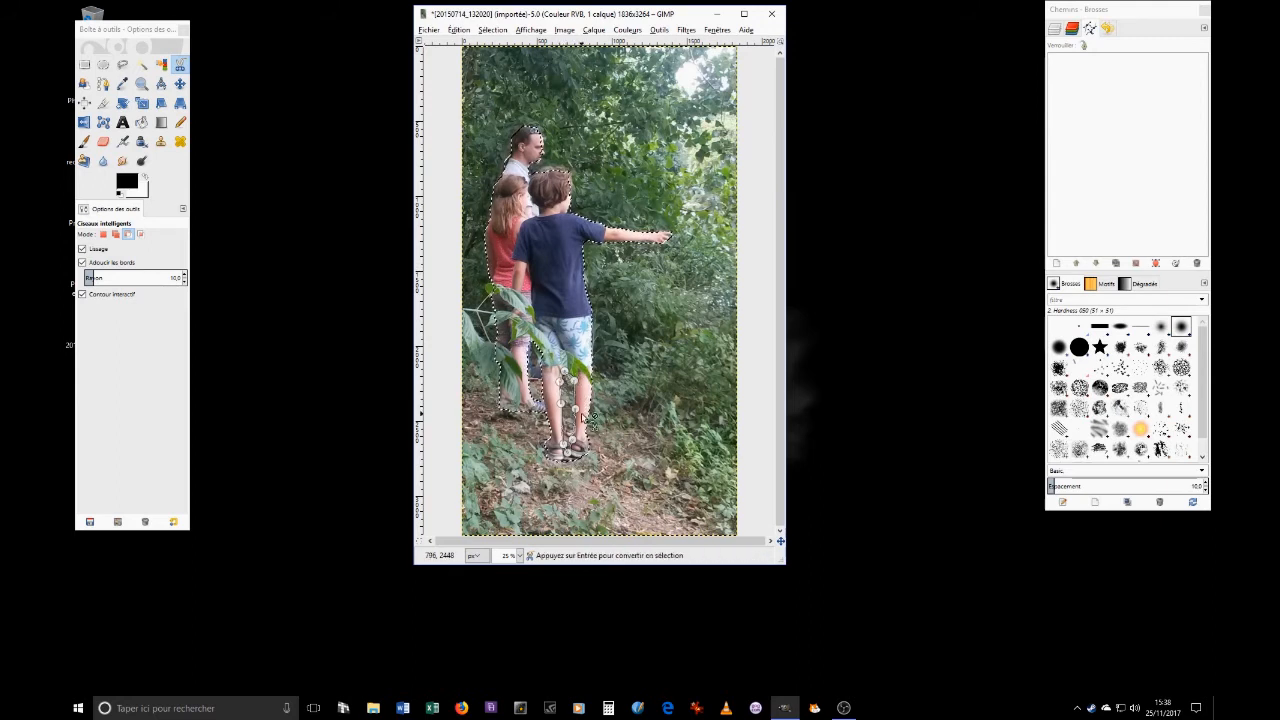
pyautogui.press('Return')
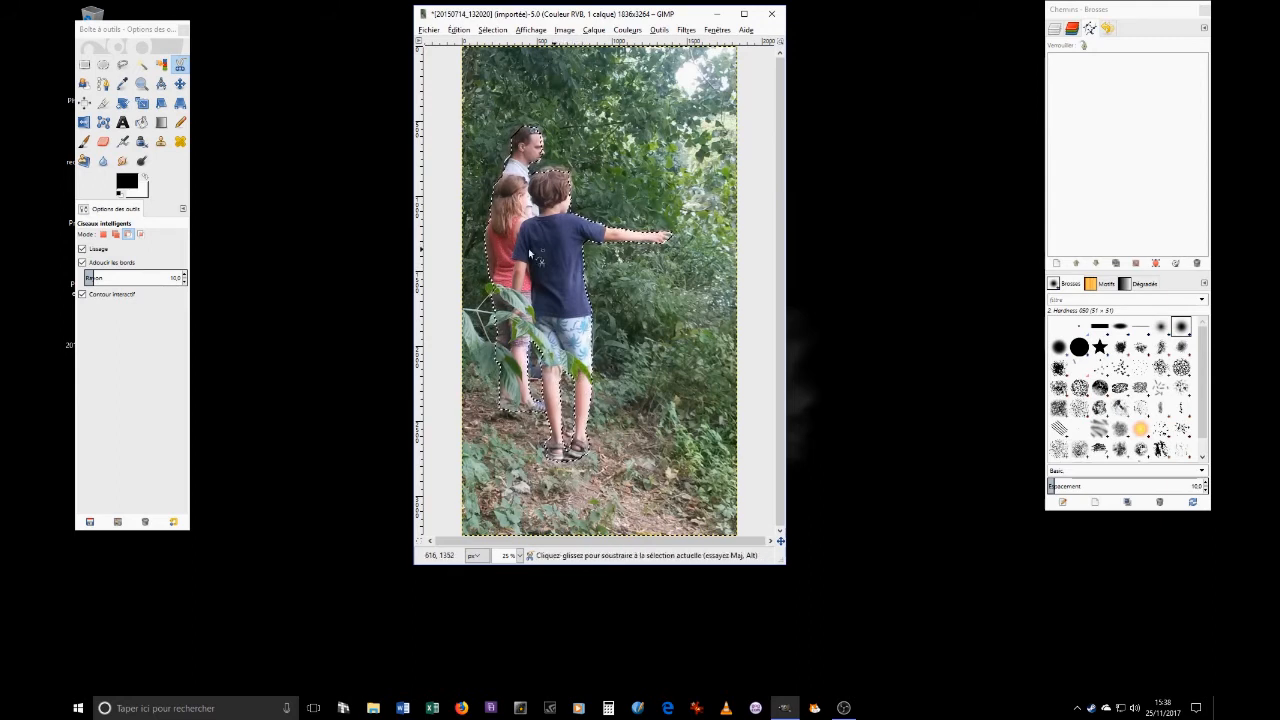
pyautogui.click(103, 234)
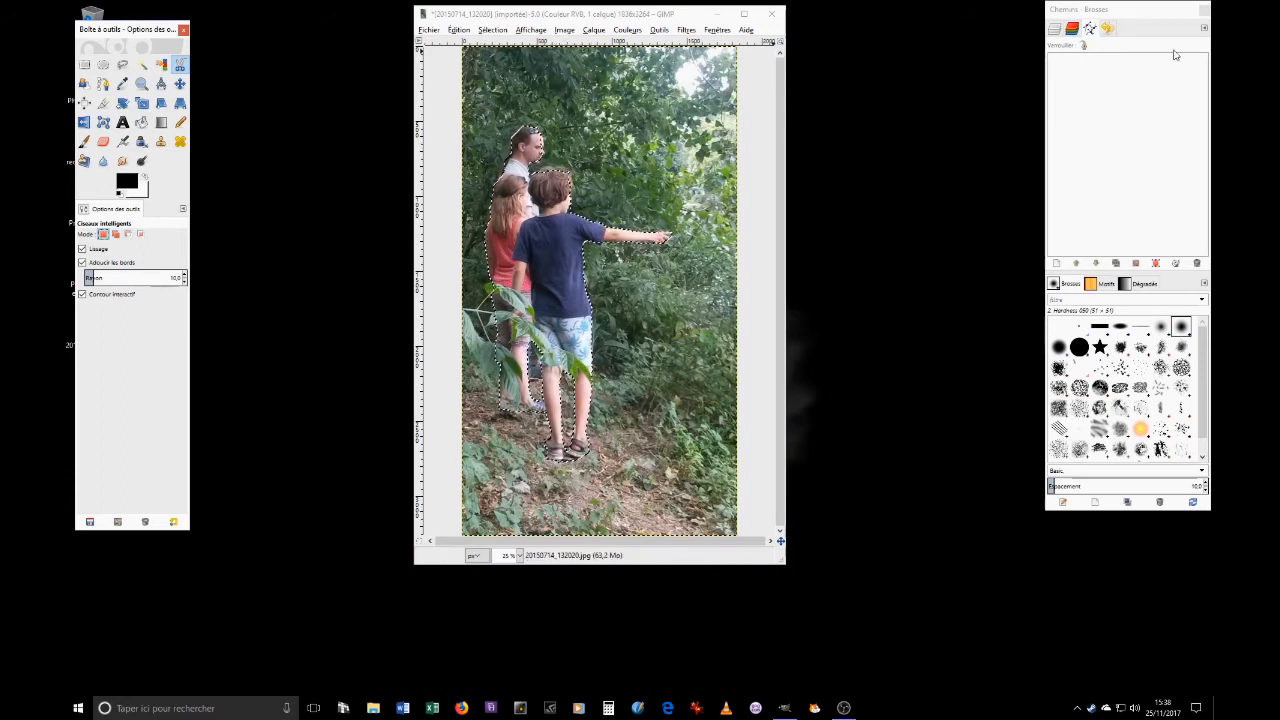
# Hide and show the red, green and blue channels in turn to compare the image's colours, and return to the layers list
pyautogui.click(1059, 30)
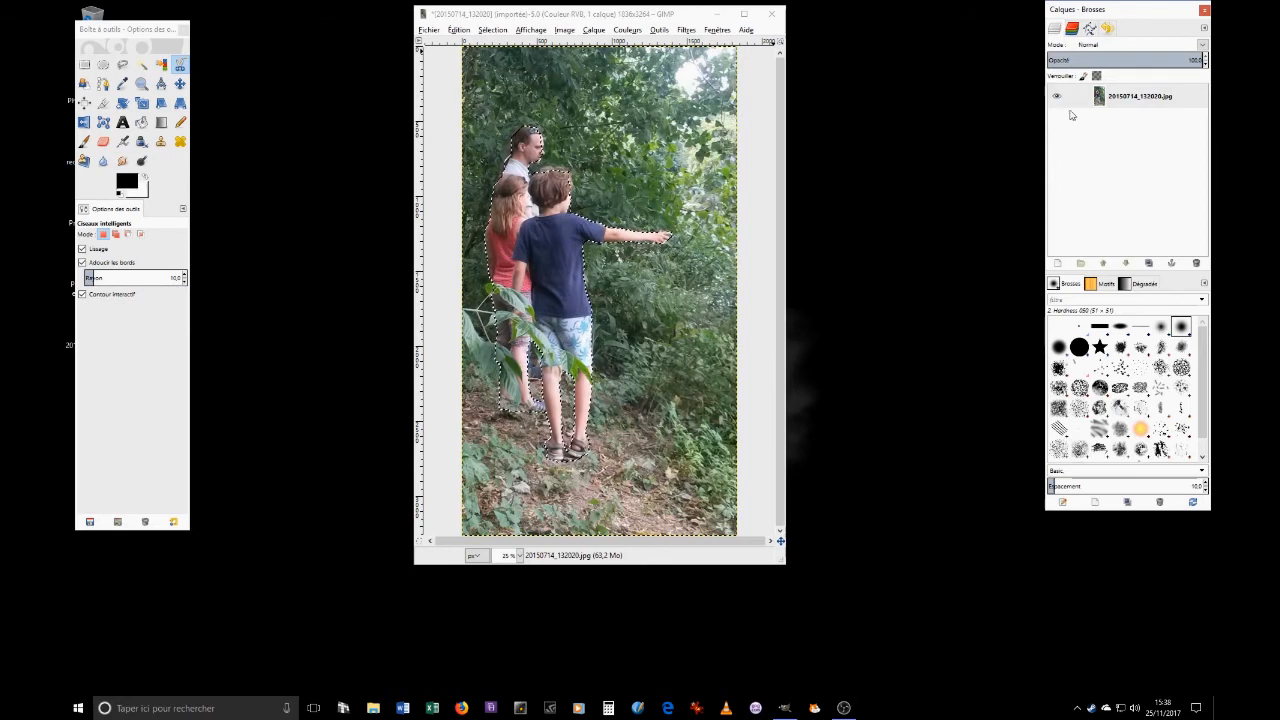
pyautogui.click(1072, 30)
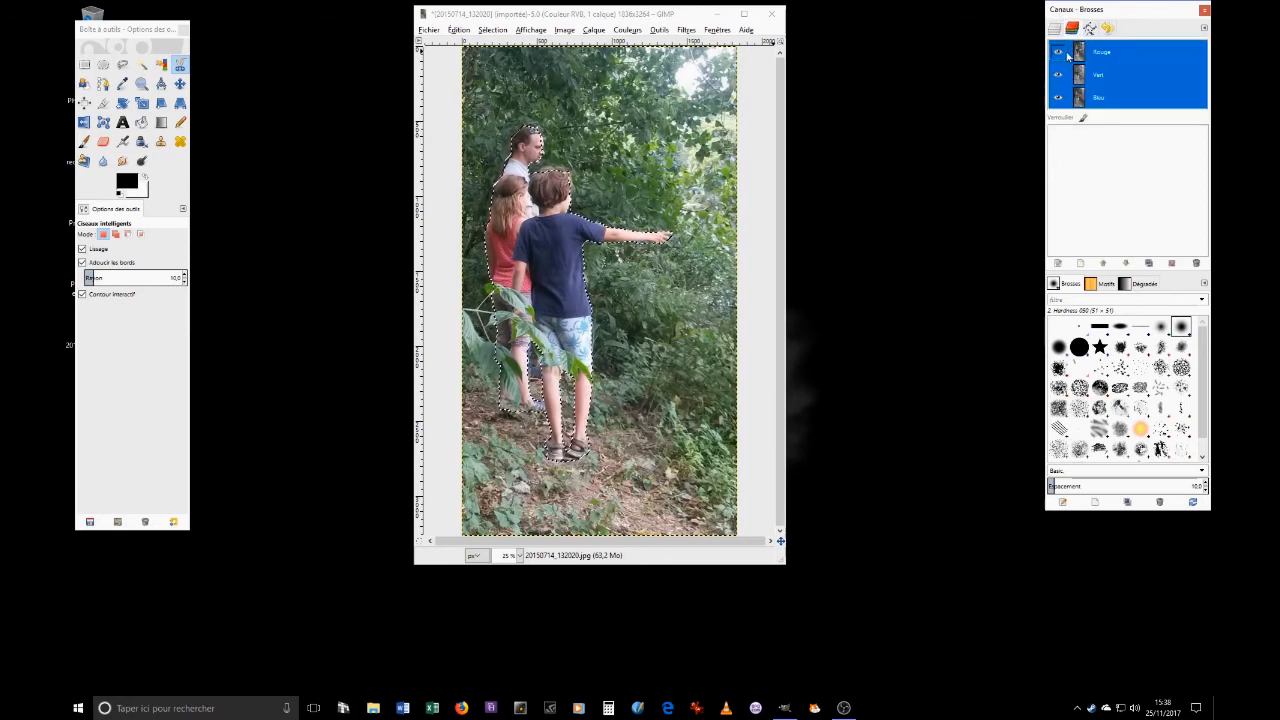
pyautogui.click(1059, 52)
pyautogui.click(1060, 53)
pyautogui.click(1059, 76)
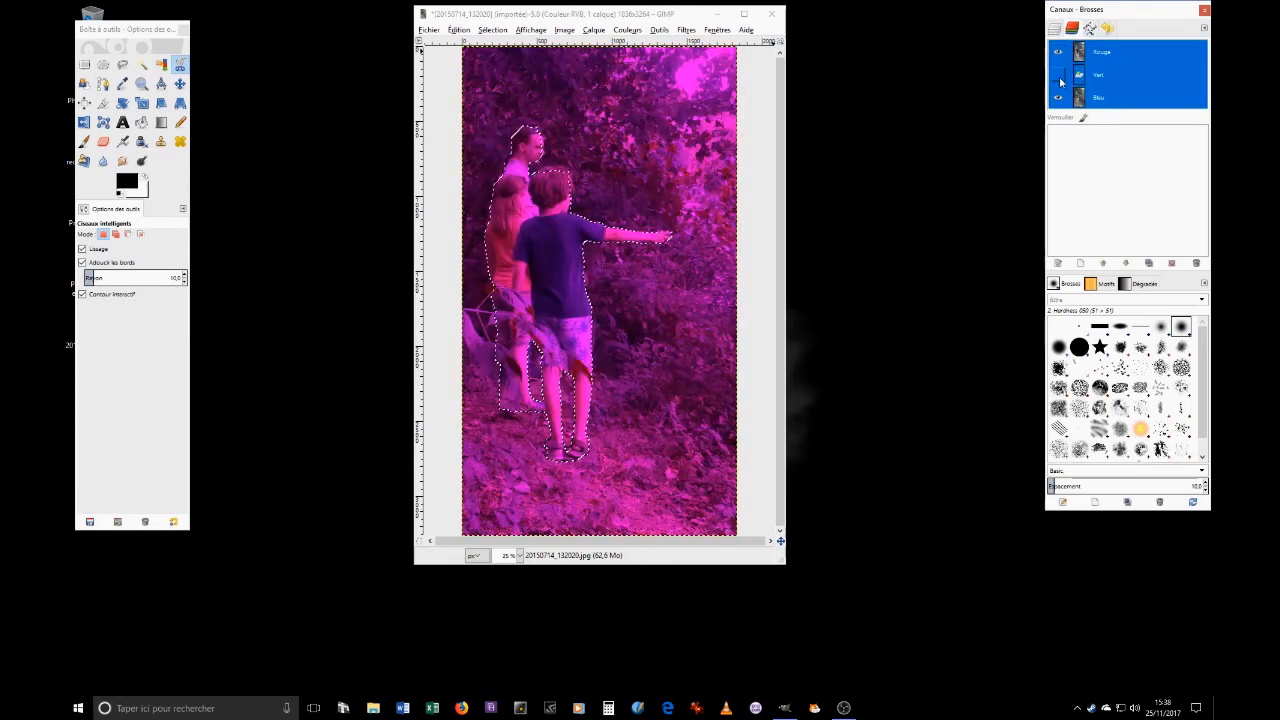
pyautogui.click(1059, 75)
pyautogui.click(1059, 97)
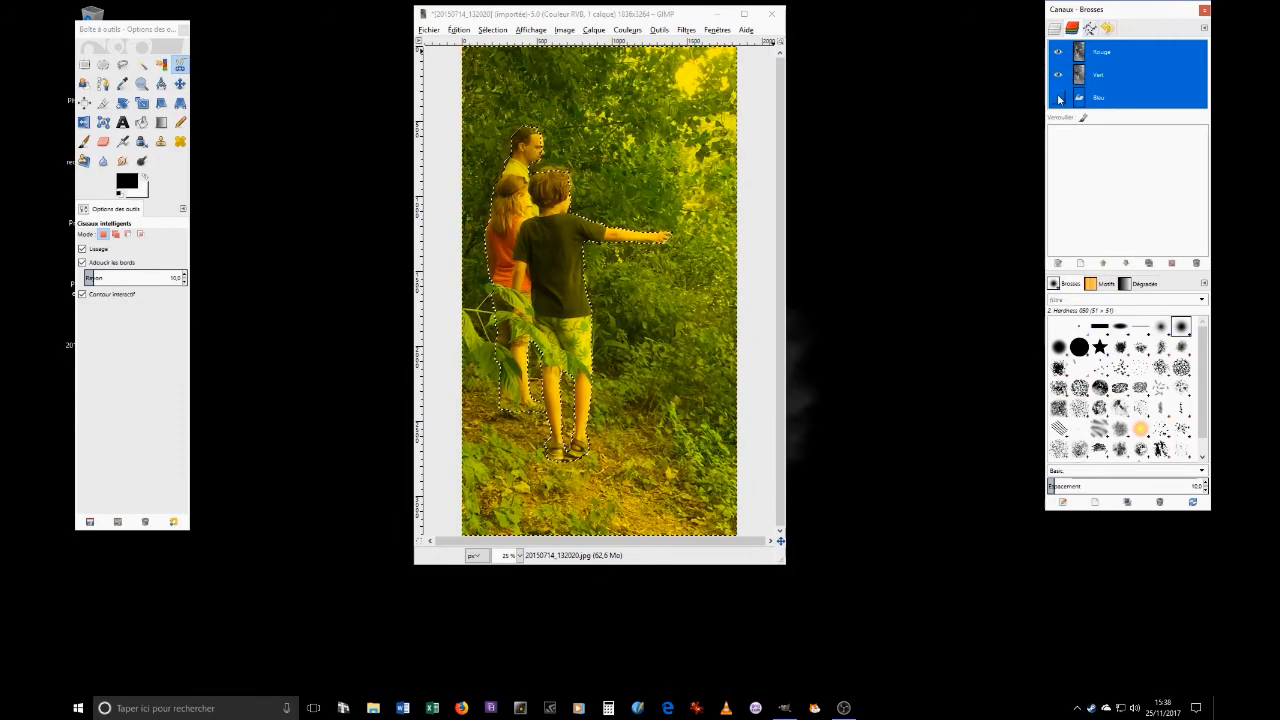
pyautogui.click(1059, 97)
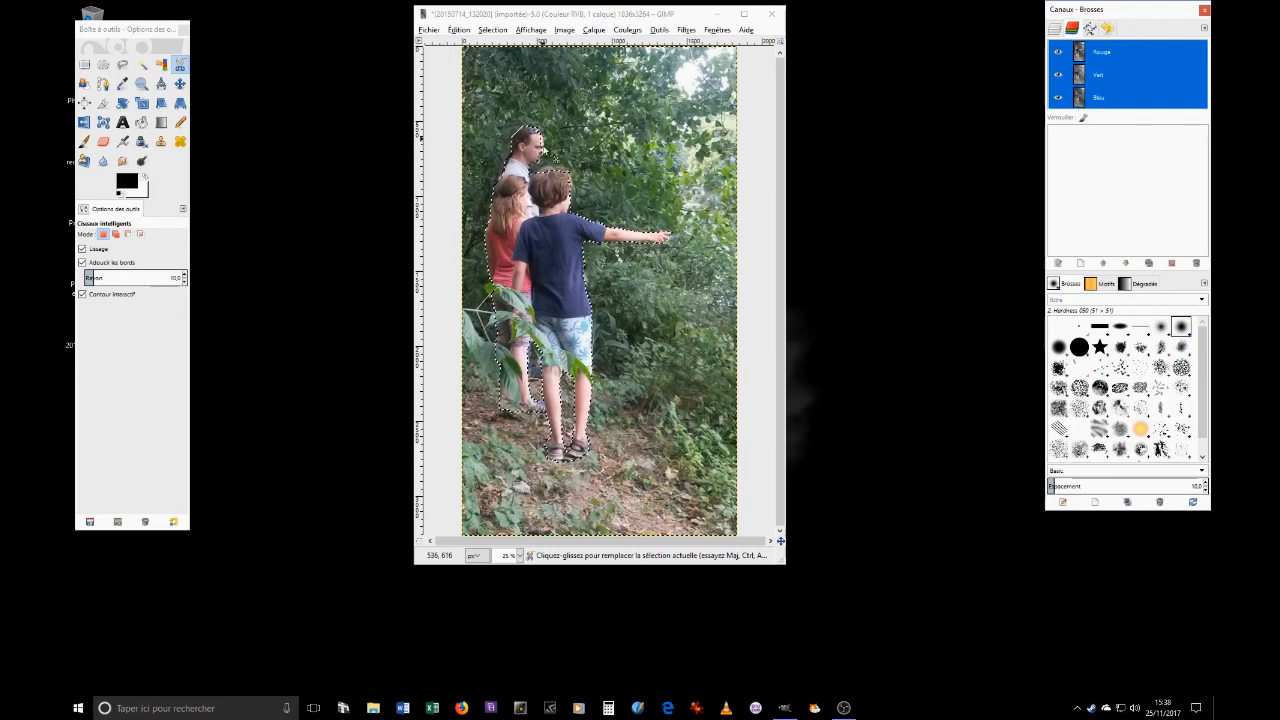
pyautogui.click(1057, 28)
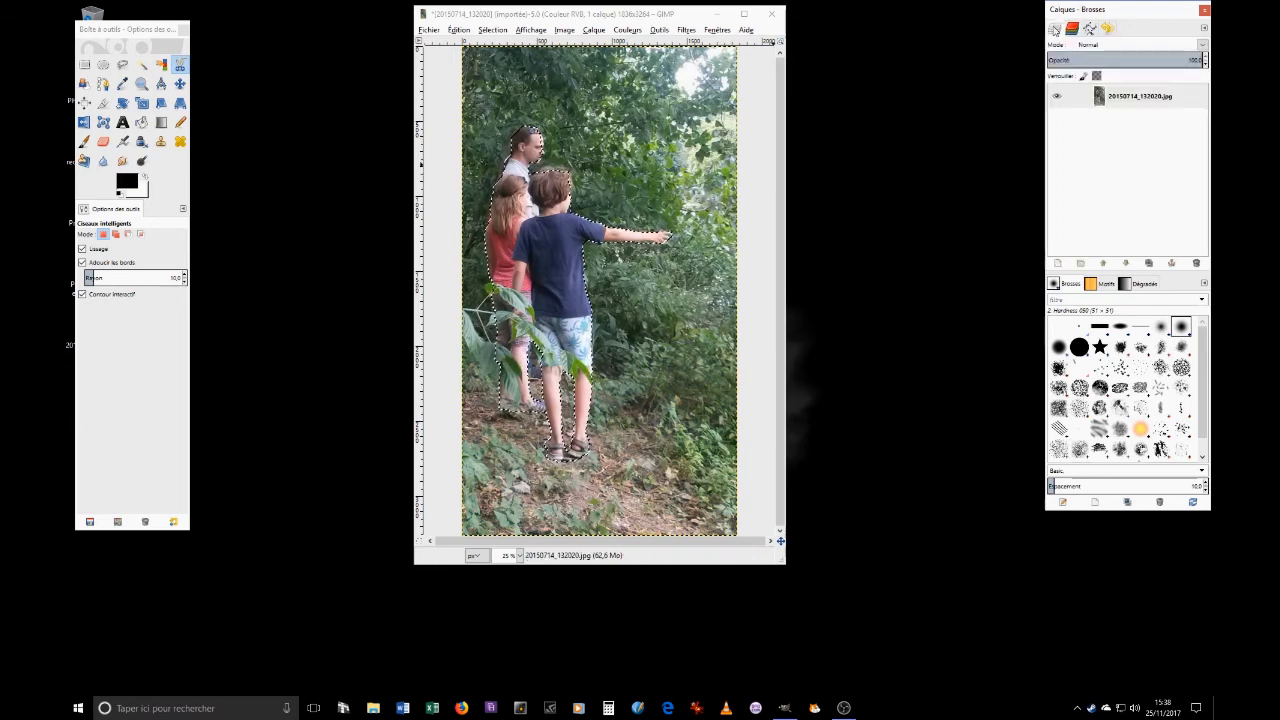
# Turn on the quick mask, retouch it beside the man's face with the Pencil in white, and turn the mask off again
pyautogui.click(421, 545)
pyautogui.click(420, 541)
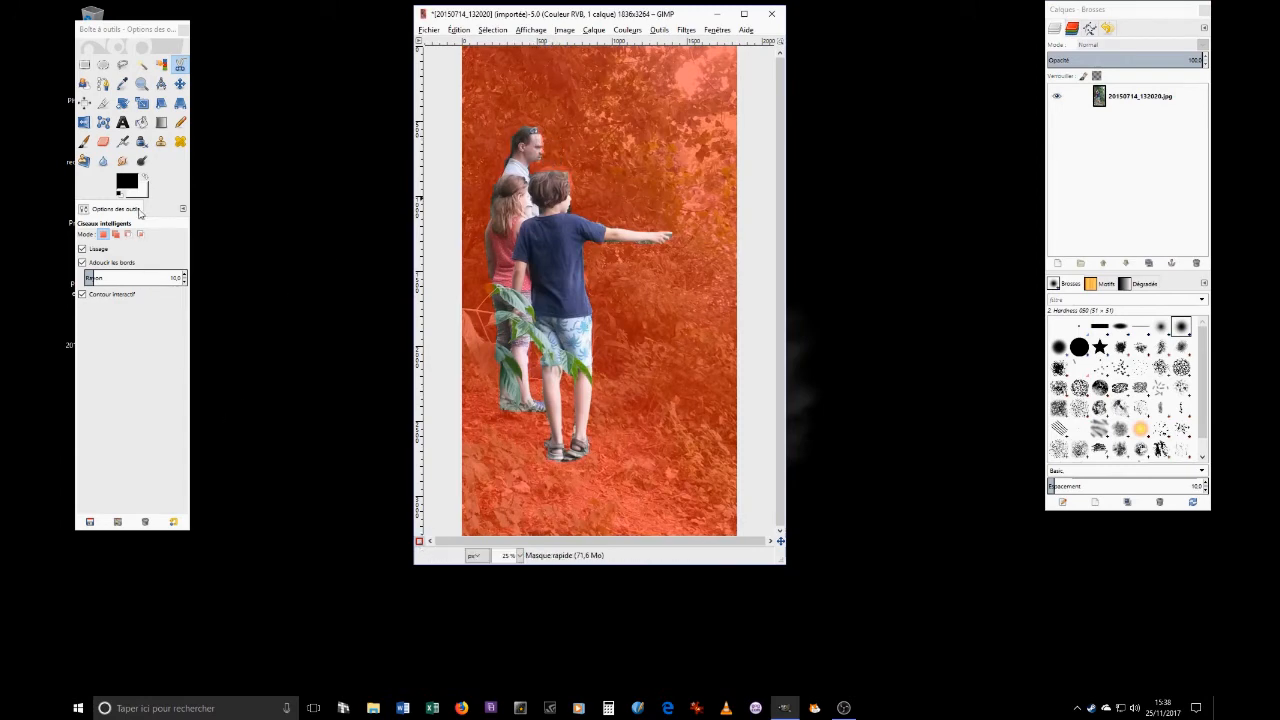
pyautogui.click(180, 122)
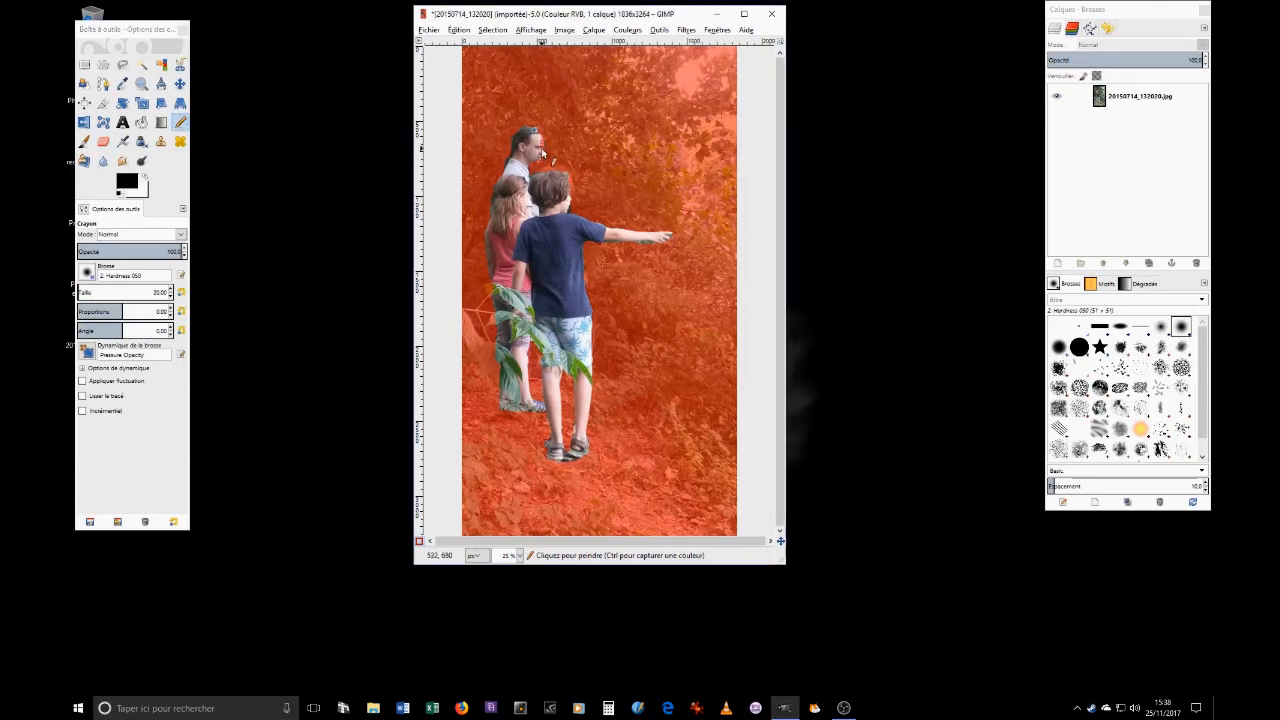
pyautogui.click(145, 178)
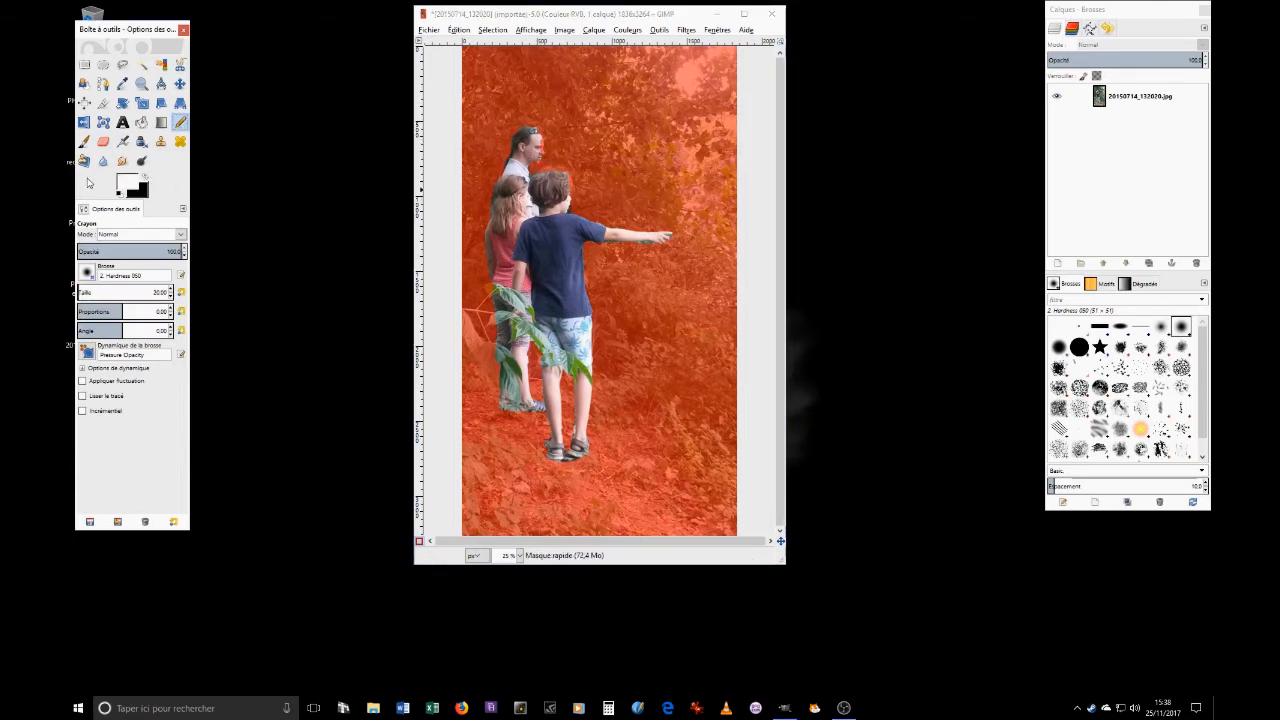
pyautogui.click(545, 147)
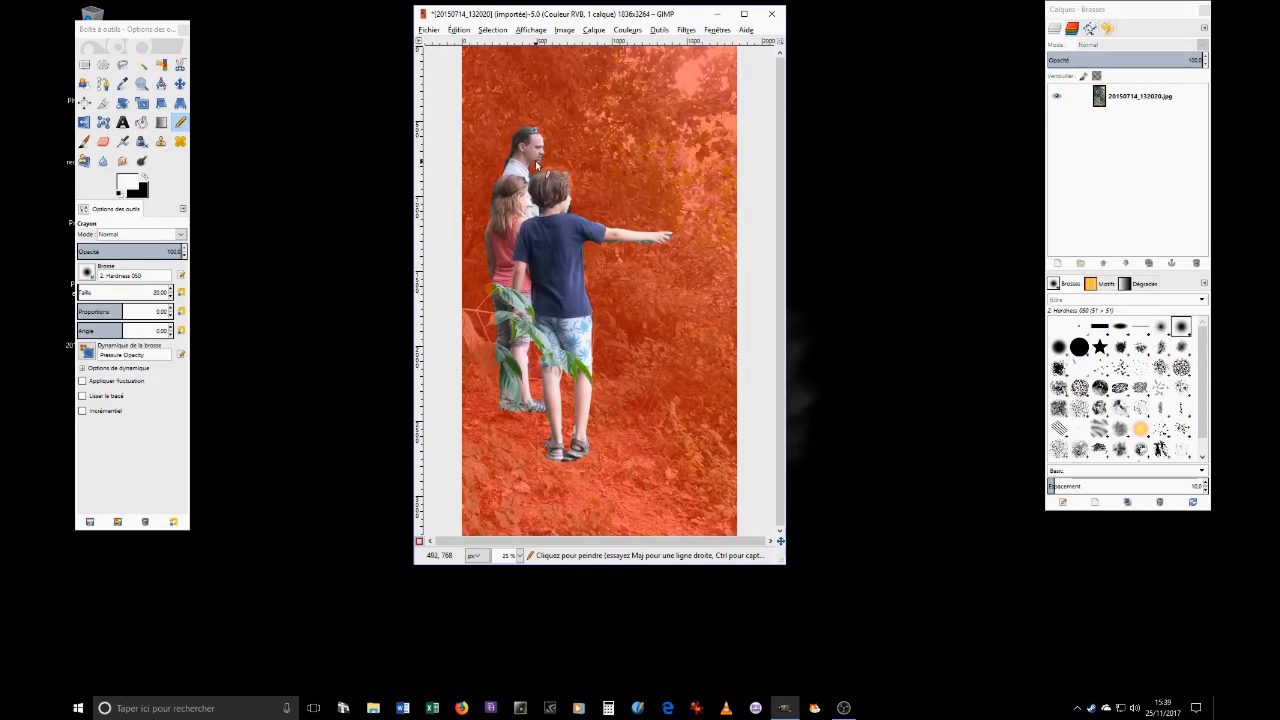
pyautogui.click(419, 541)
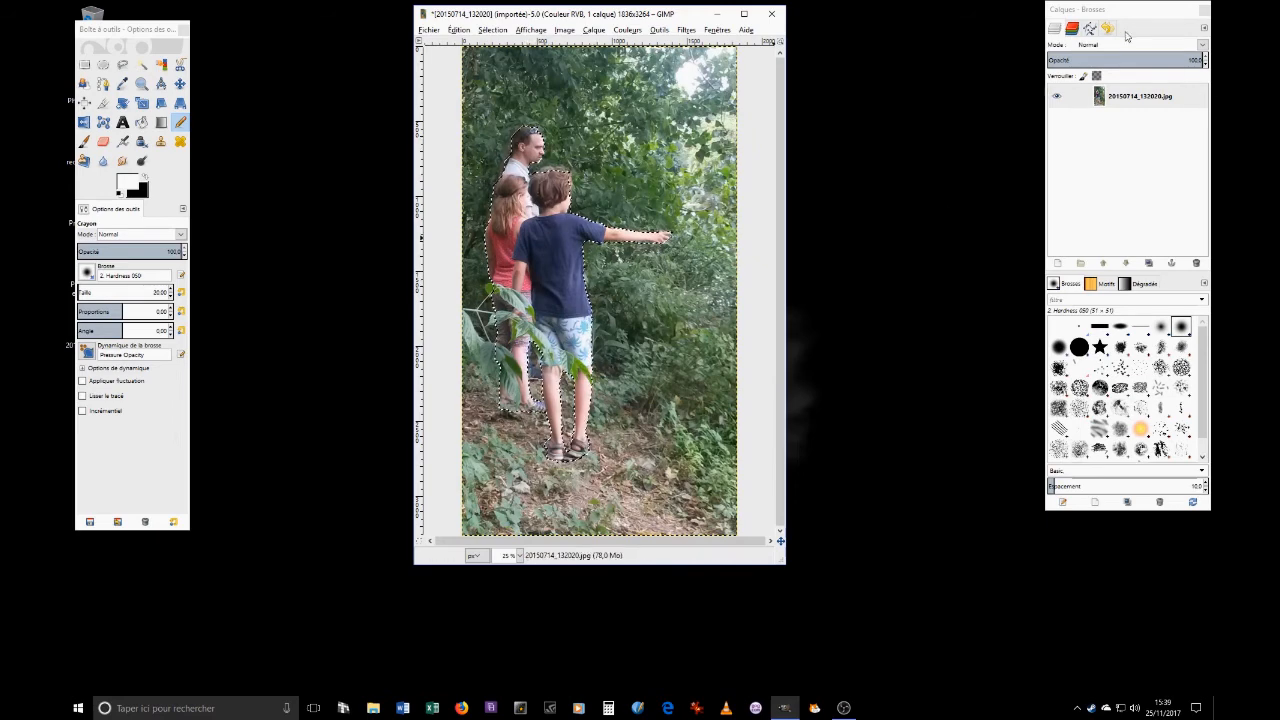
# Convert the selection of the three people into a path and make the path visible
pyautogui.click(1071, 28)
pyautogui.click(1062, 100)
pyautogui.click(1062, 100)
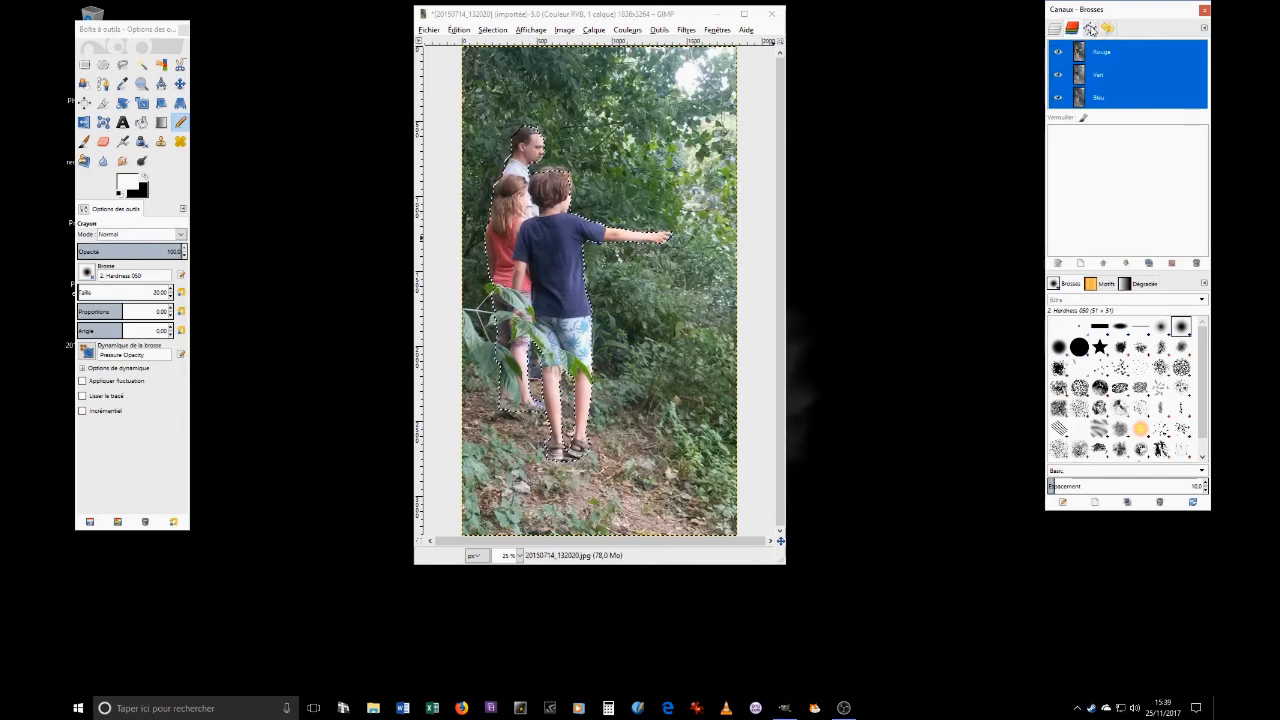
pyautogui.click(1090, 28)
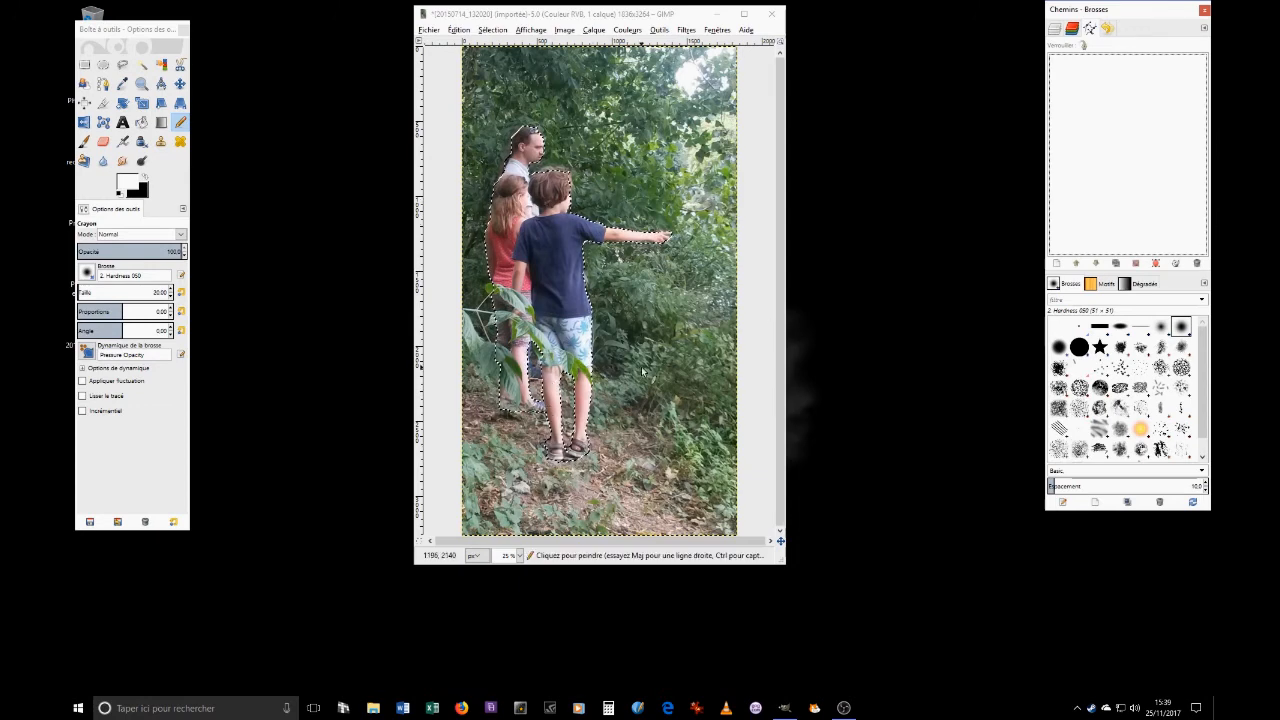
pyautogui.click(1156, 265)
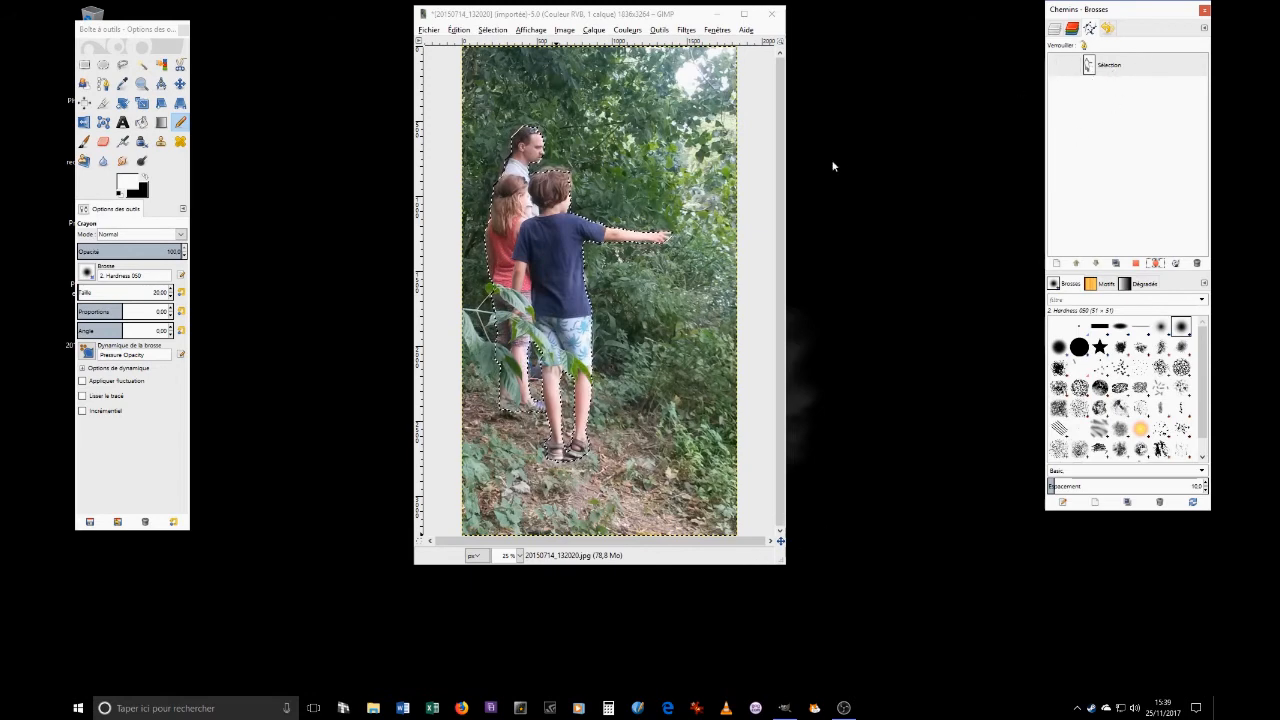
pyautogui.click(1057, 67)
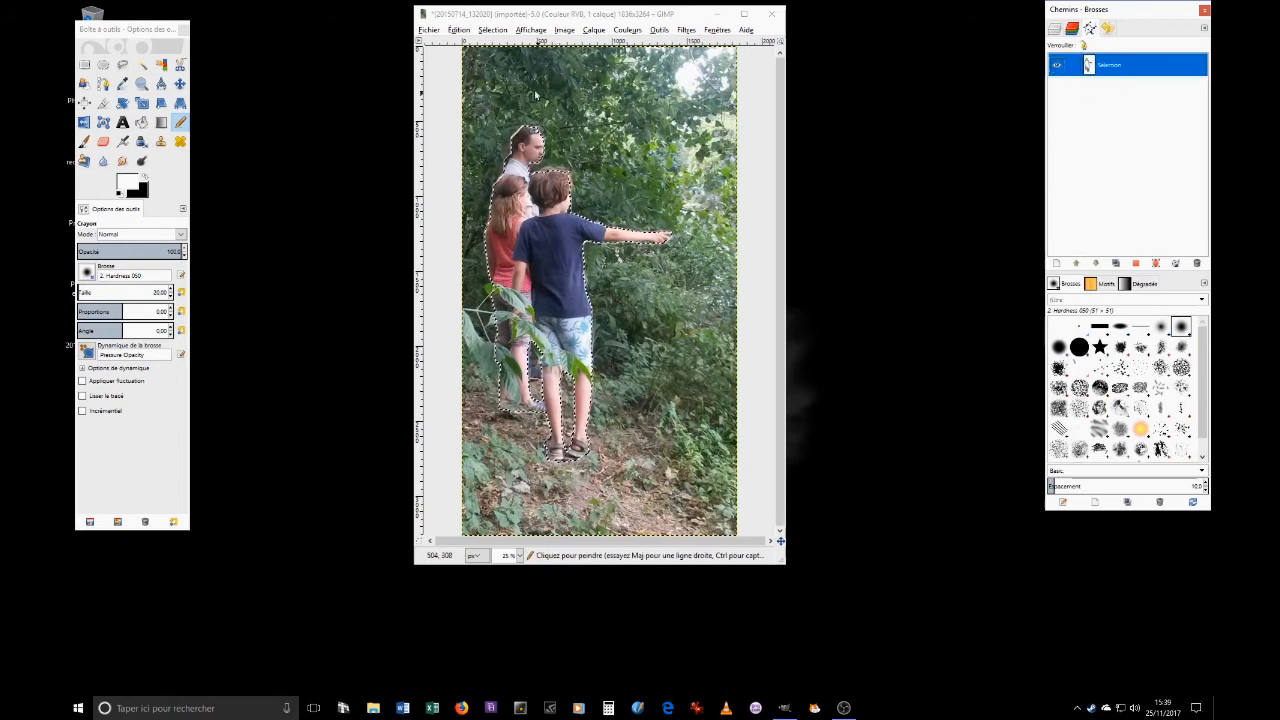
# Clear the selection and toggle the path's visibility several times, leaving the path hidden
pyautogui.click(491, 30)
pyautogui.click(500, 59)
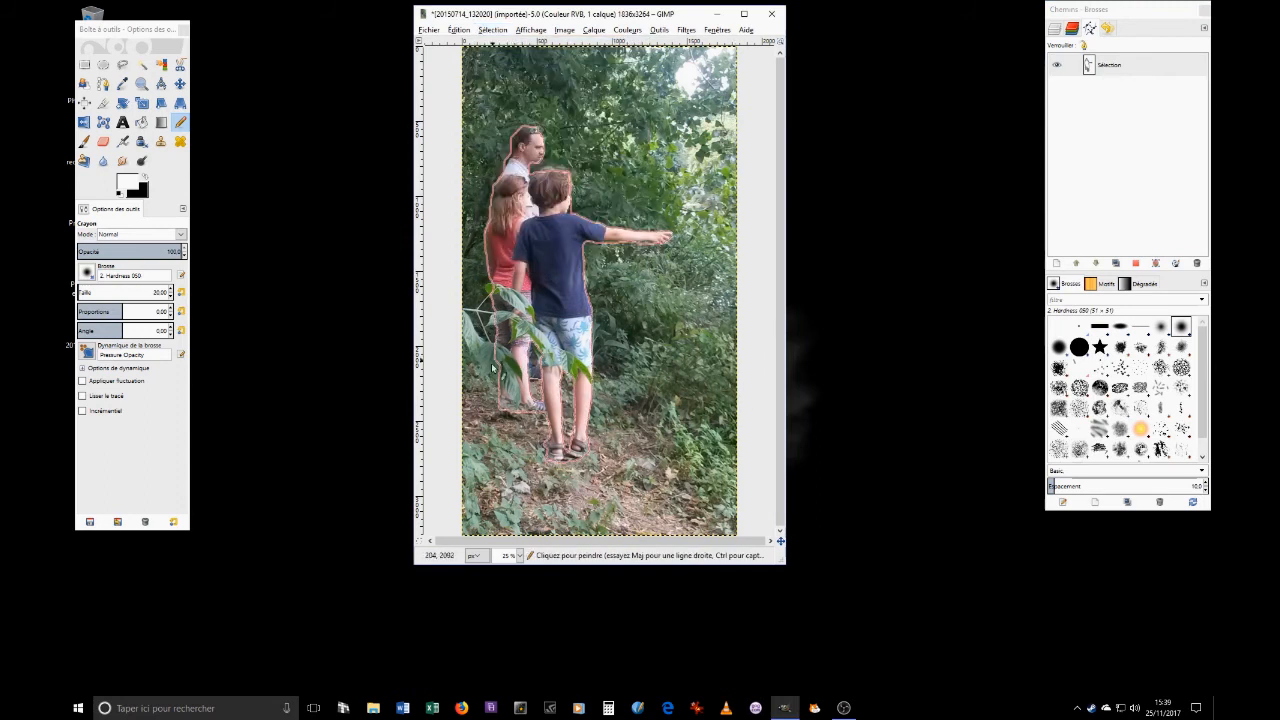
pyautogui.click(1056, 68)
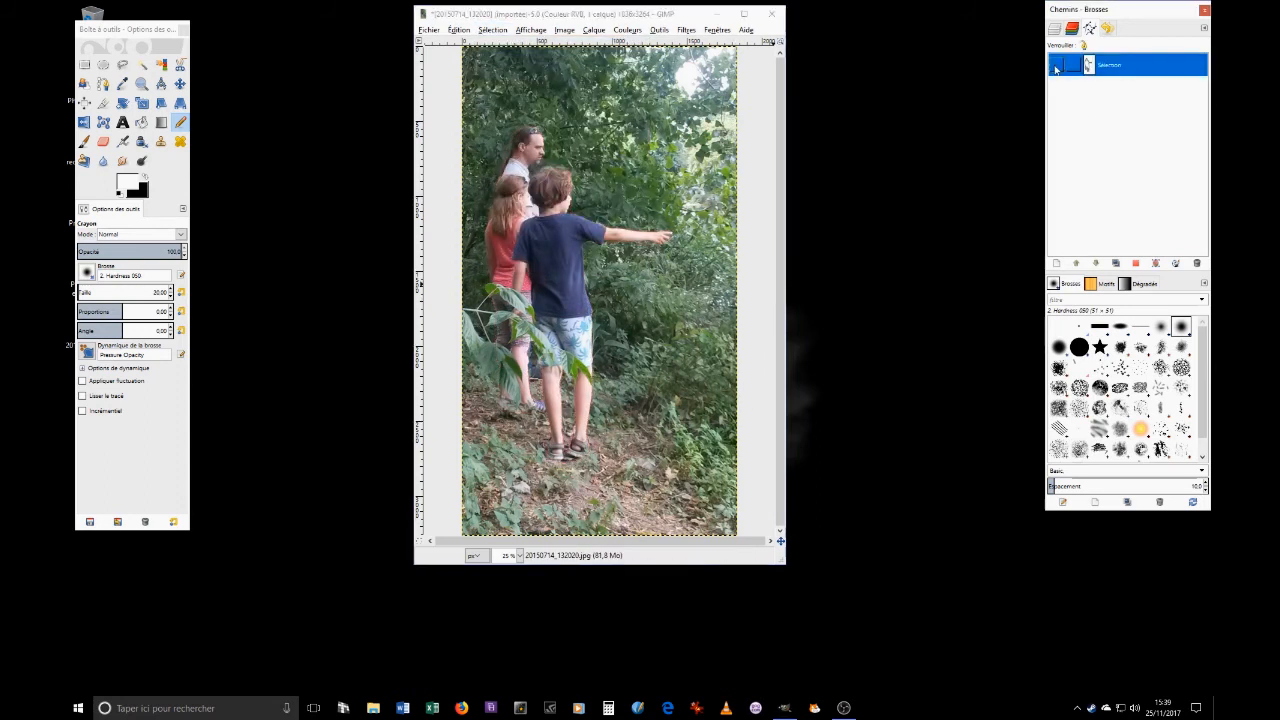
pyautogui.click(1056, 68)
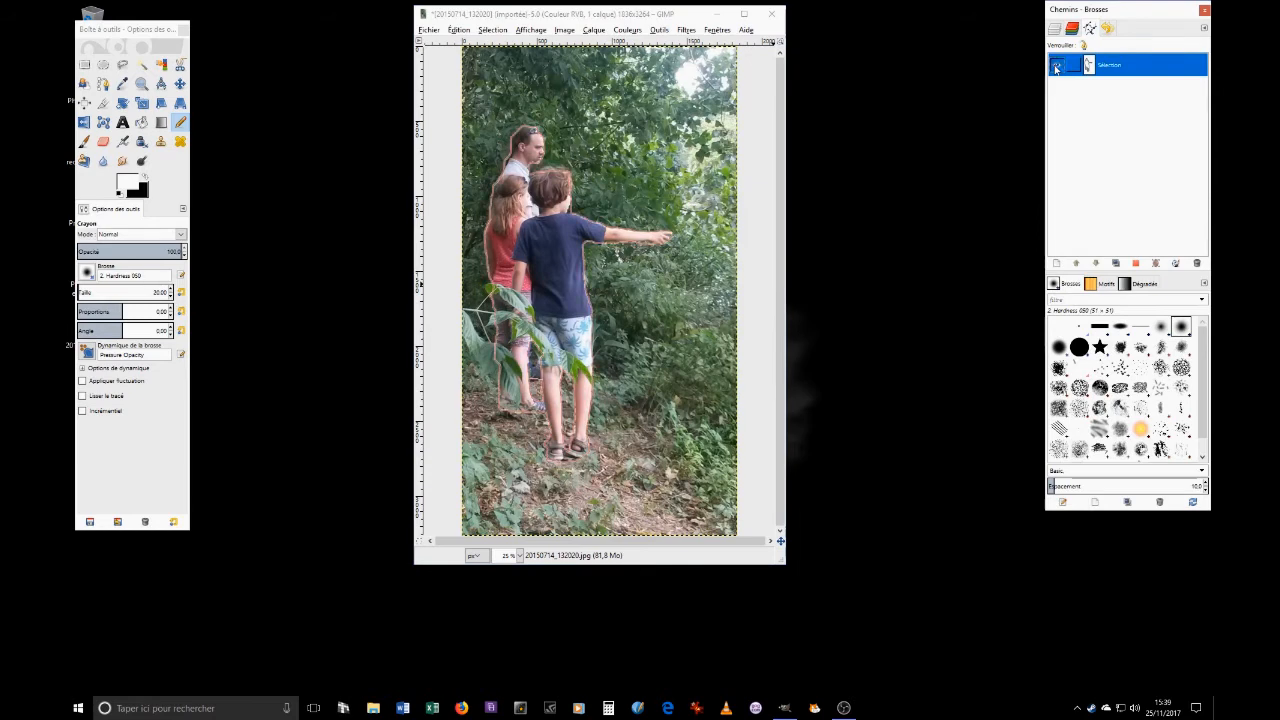
pyautogui.click(1056, 68)
pyautogui.click(1056, 68)
pyautogui.click(1056, 68)
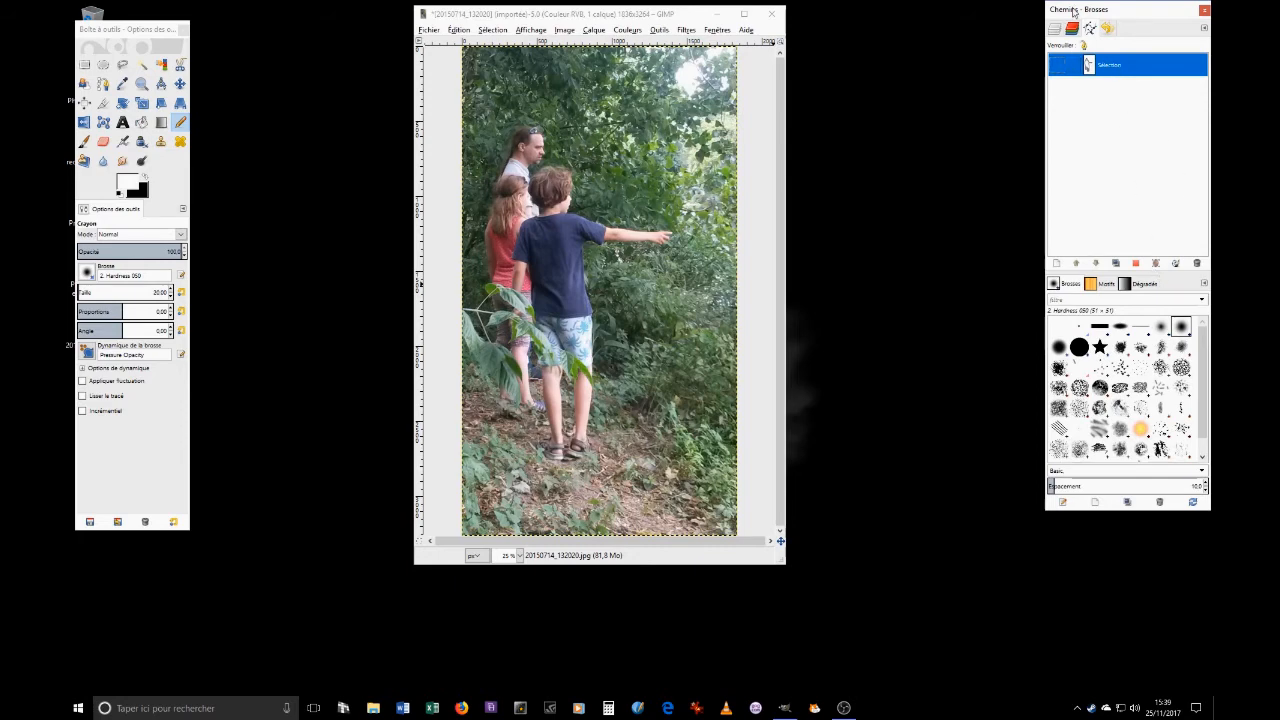
# Rename the path as "Youpie" and convert it back into a selection
pyautogui.doubleClick(1118, 66)
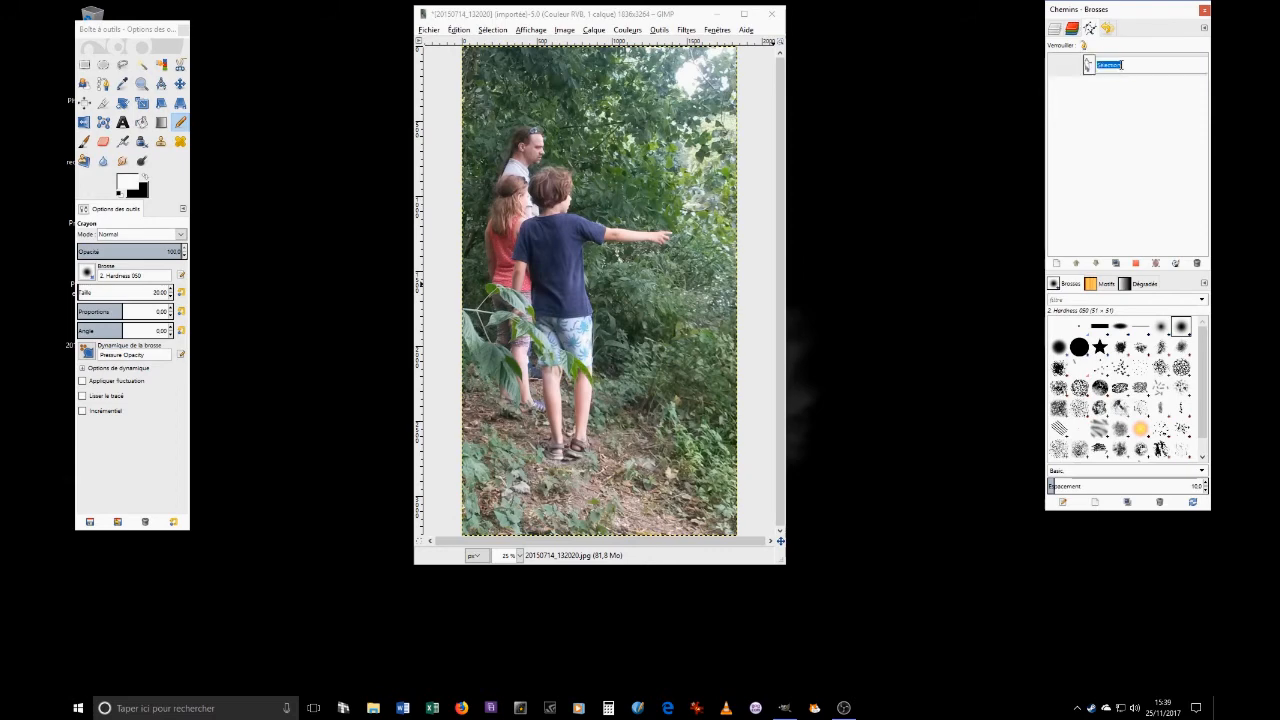
pyautogui.write('v')
pyautogui.press('Return')
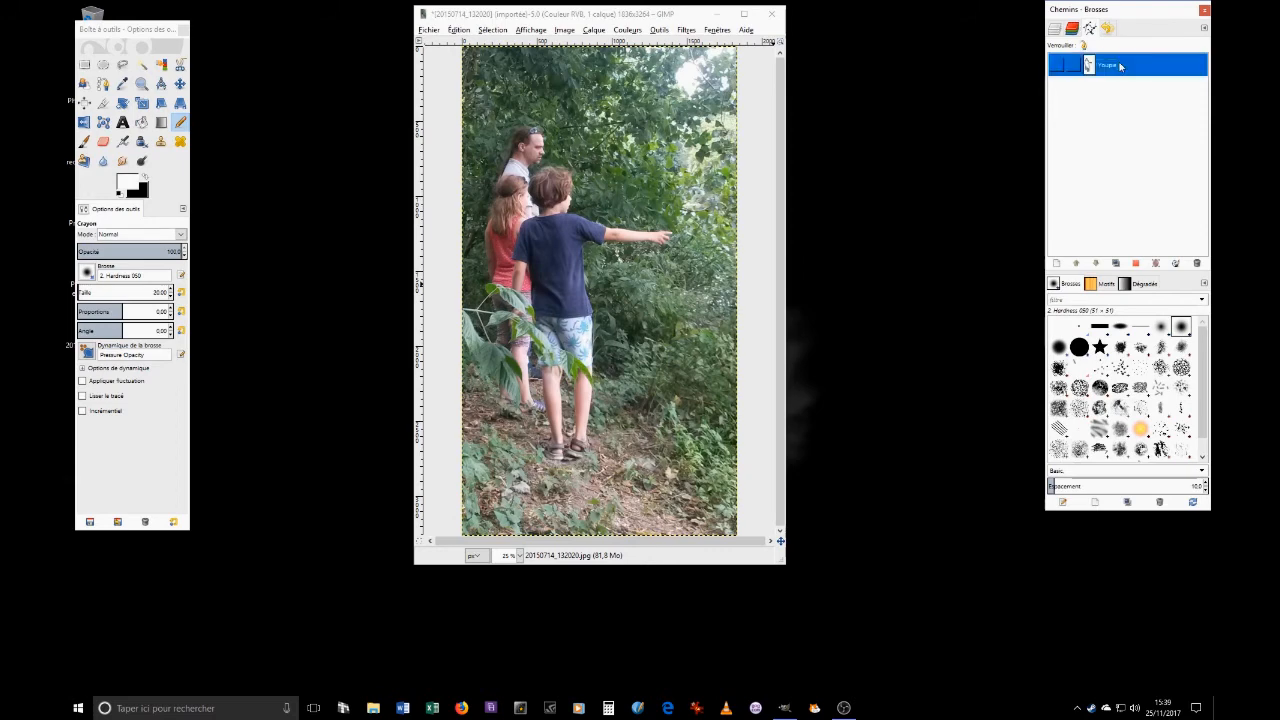
pyautogui.click(1136, 264)
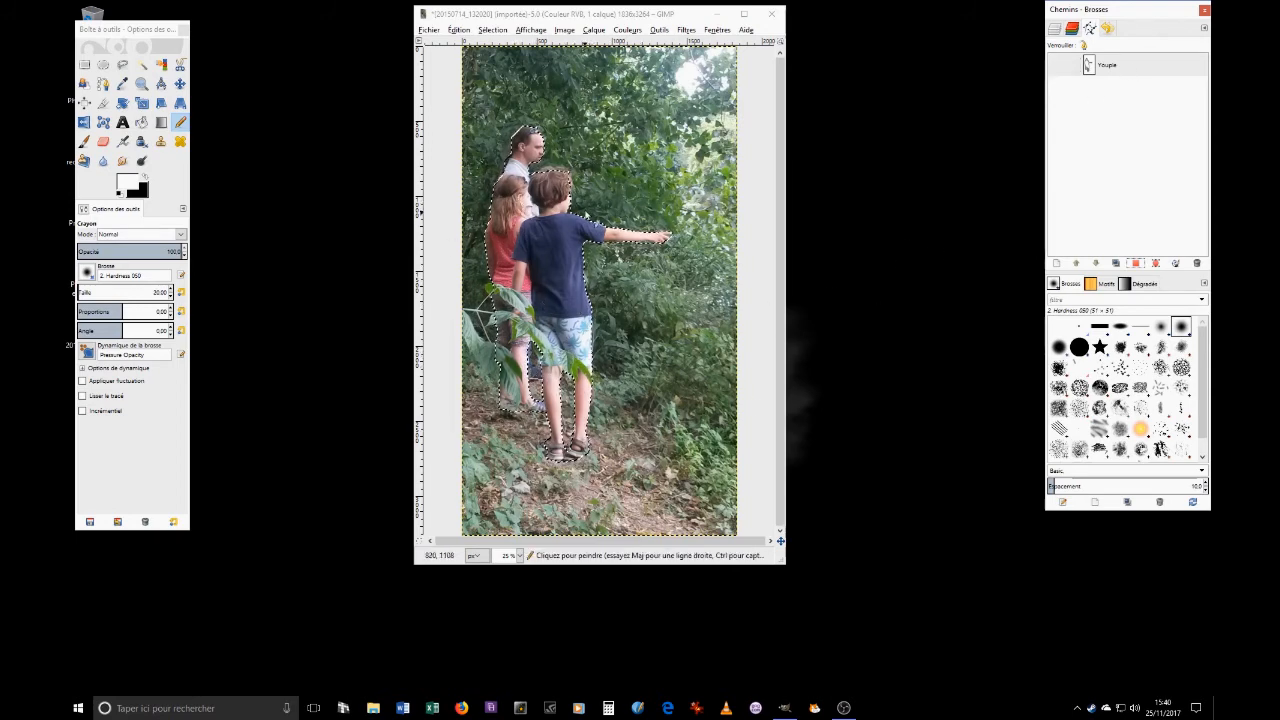
# Clear the selected people to the background colour and return to the "Chemin vers sélection" state in the undo history
pyautogui.press('Up')
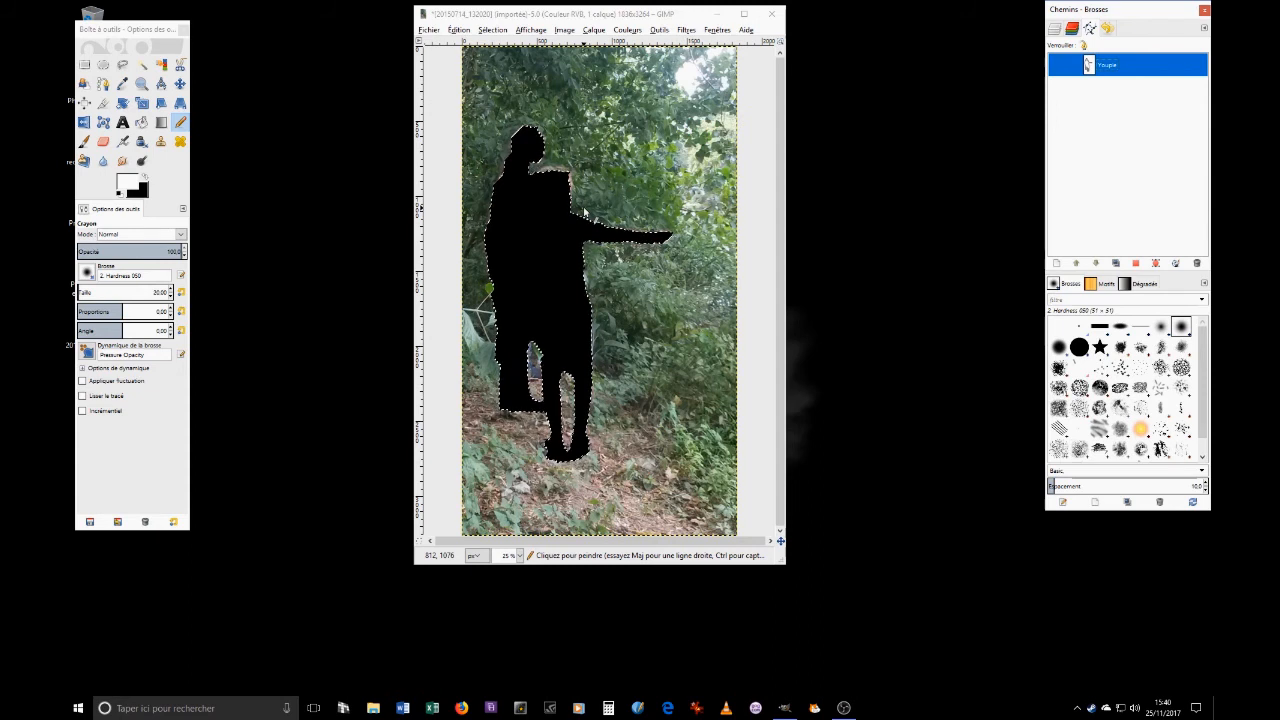
pyautogui.click(1108, 30)
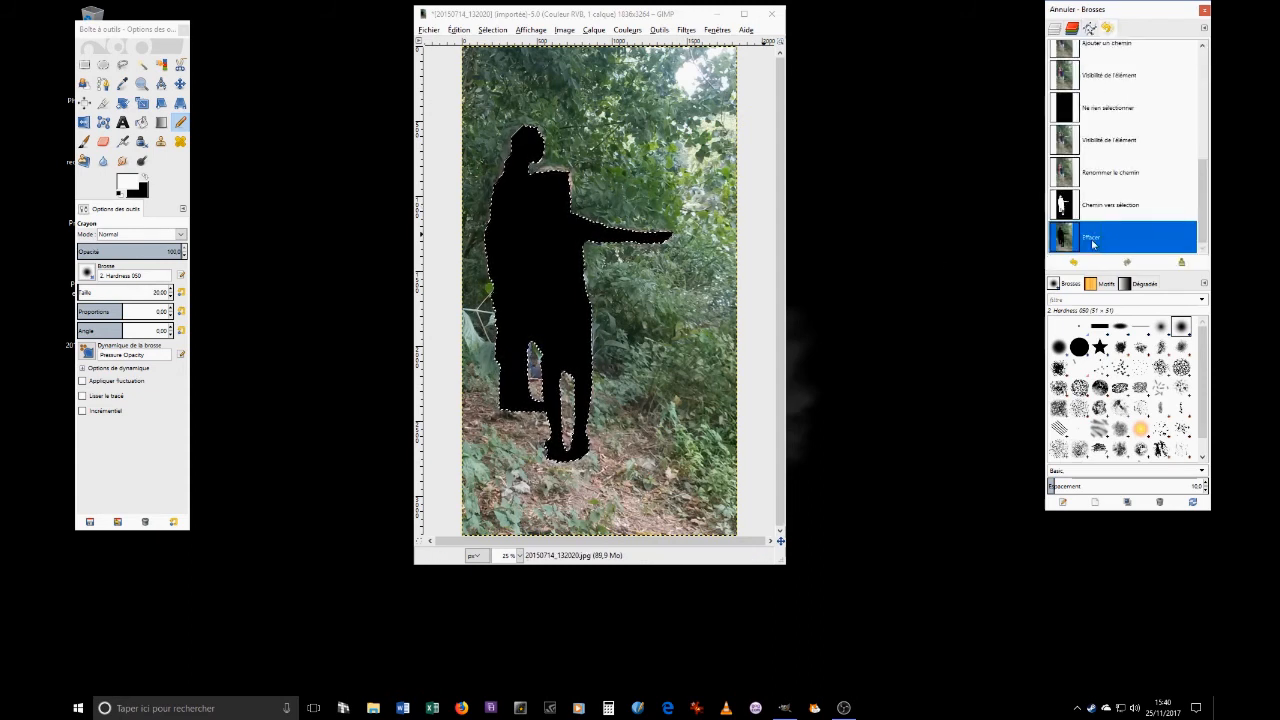
pyautogui.click(1108, 208)
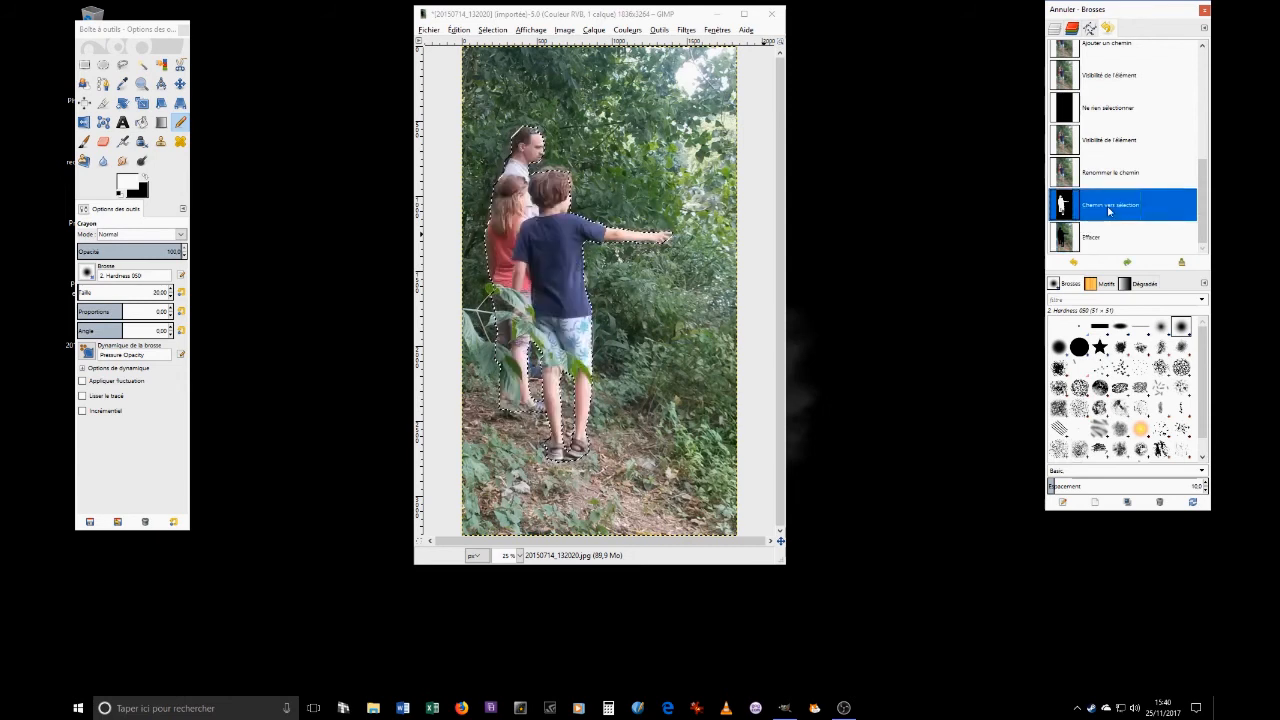
# Step back and forth through the undo history states, returning to "Chemin vers sélection", and show the paths list again
pyautogui.click(1117, 173)
pyautogui.click(1120, 142)
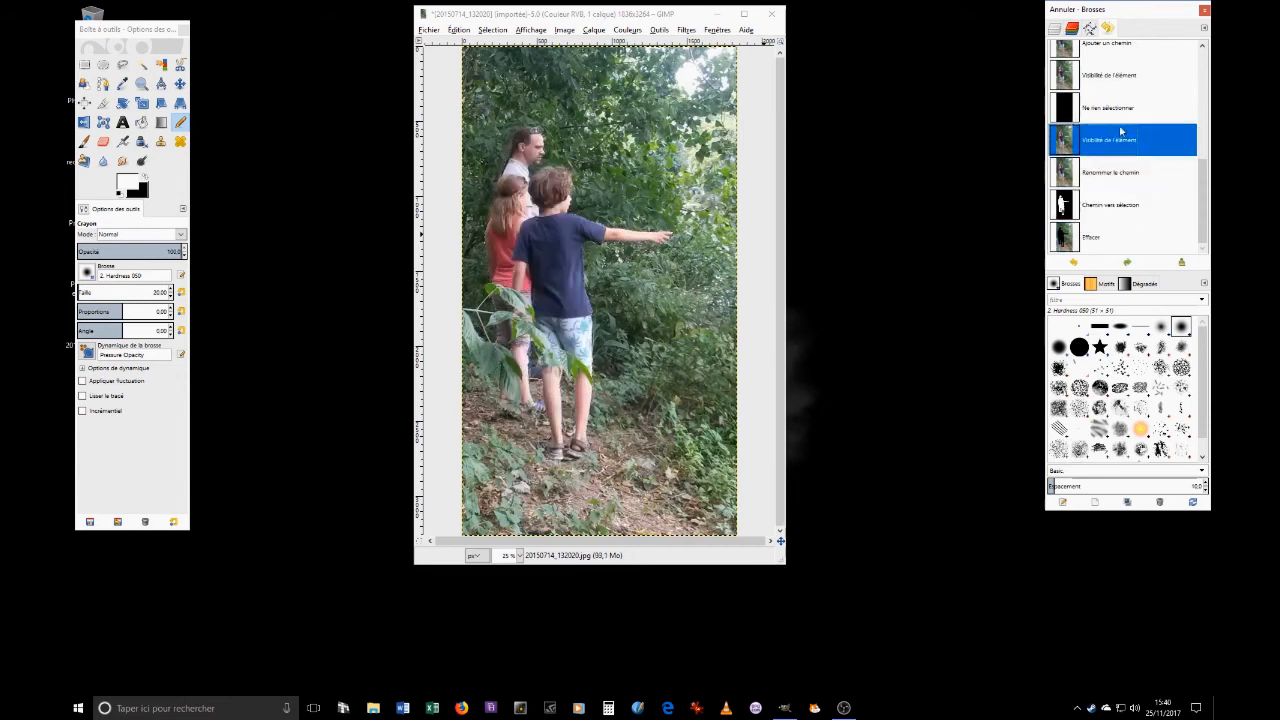
pyautogui.click(1124, 110)
pyautogui.click(1116, 142)
pyautogui.click(1108, 172)
pyautogui.click(1108, 205)
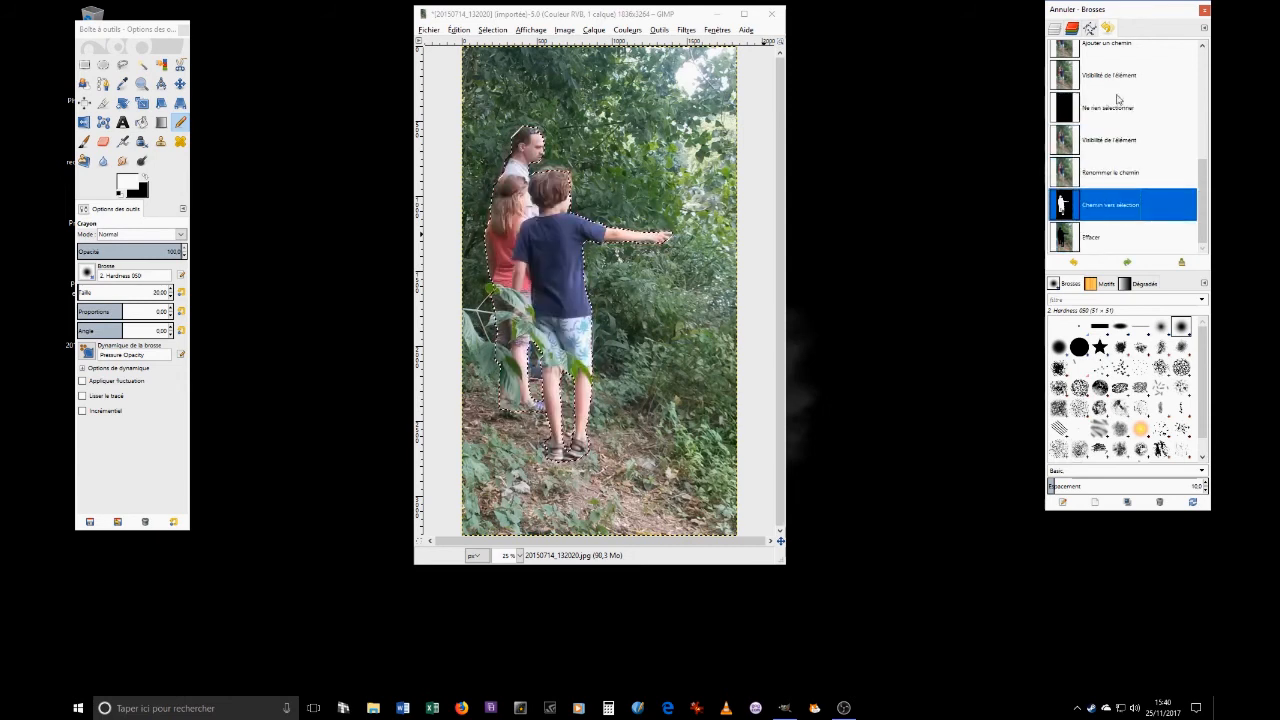
pyautogui.click(1119, 78)
pyautogui.click(1118, 108)
pyautogui.click(1120, 172)
pyautogui.click(1106, 204)
pyautogui.click(1098, 245)
pyautogui.click(1115, 210)
pyautogui.click(1090, 32)
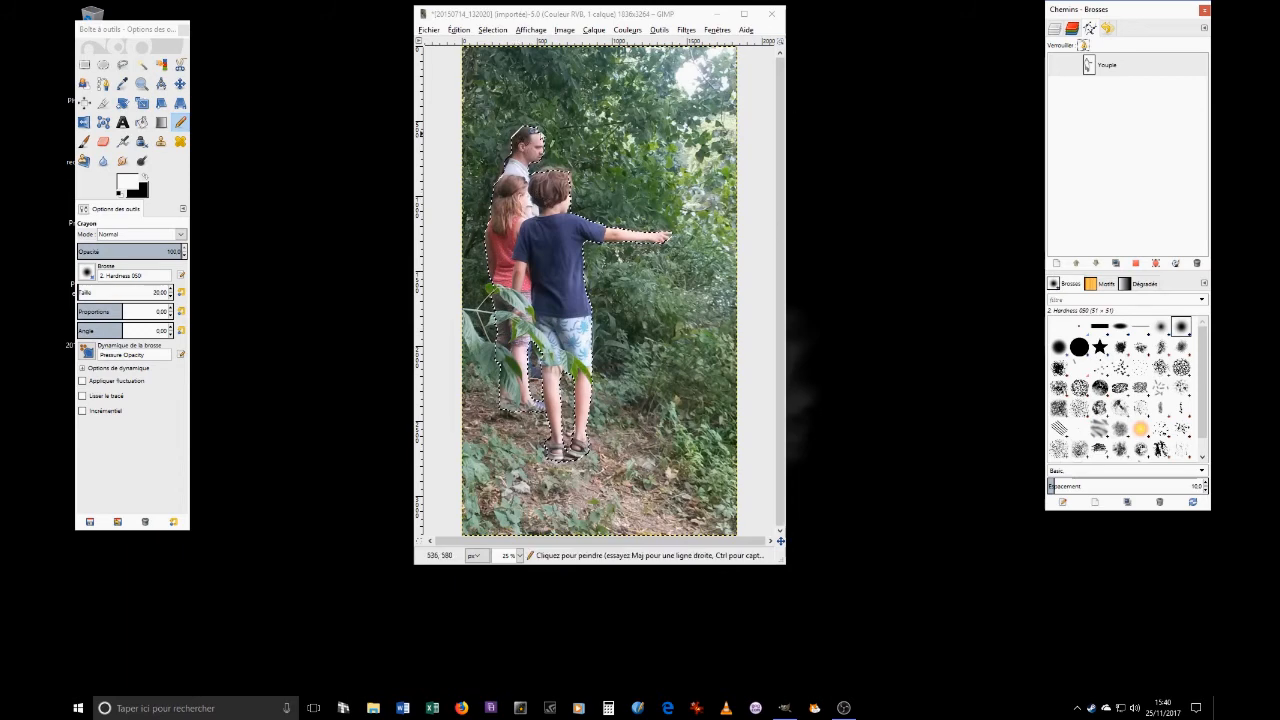
# Invert the selection and clear the background around the three people to black, and clear it again to white after swapping the colours
pyautogui.click(428, 30)
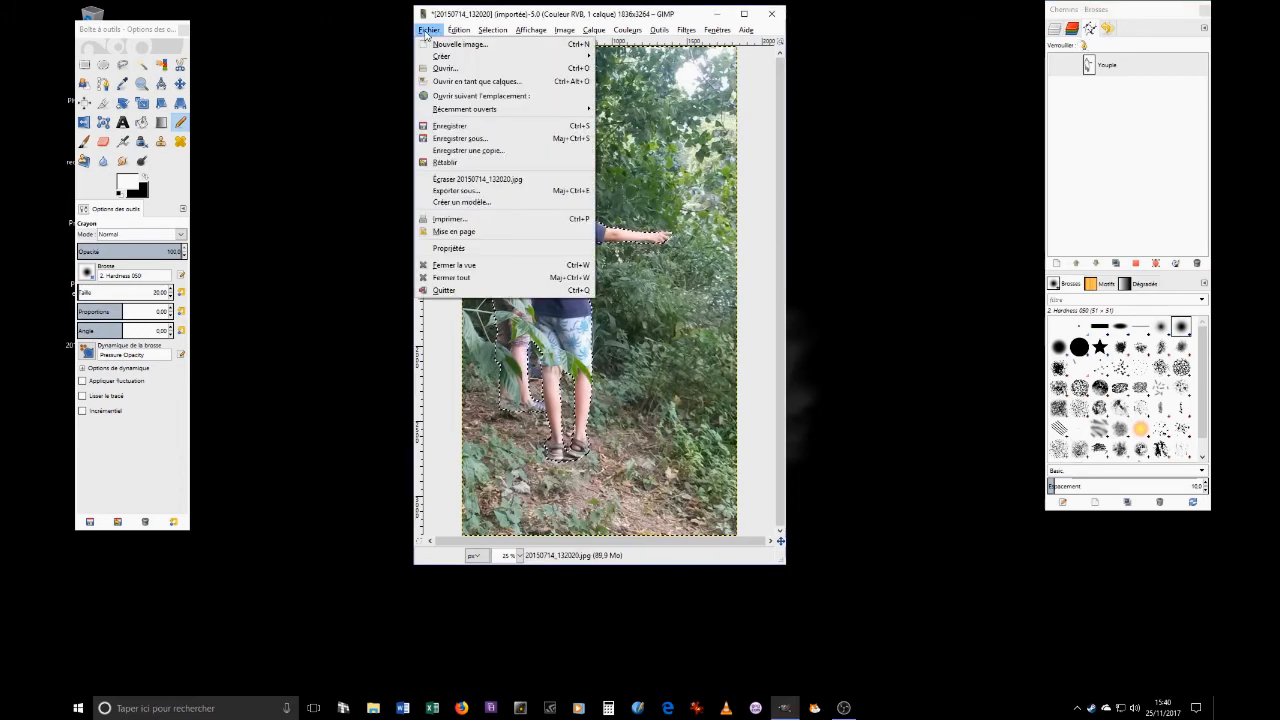
pyautogui.moveTo(457, 34)
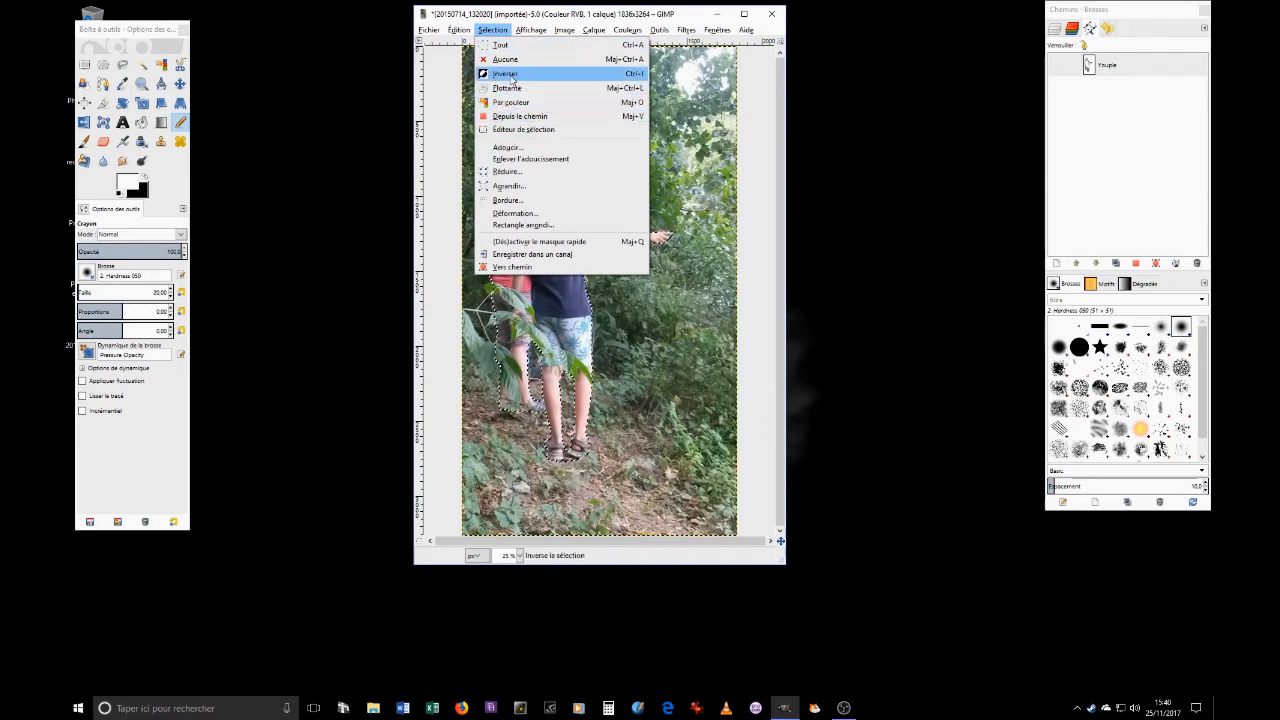
pyautogui.click(505, 75)
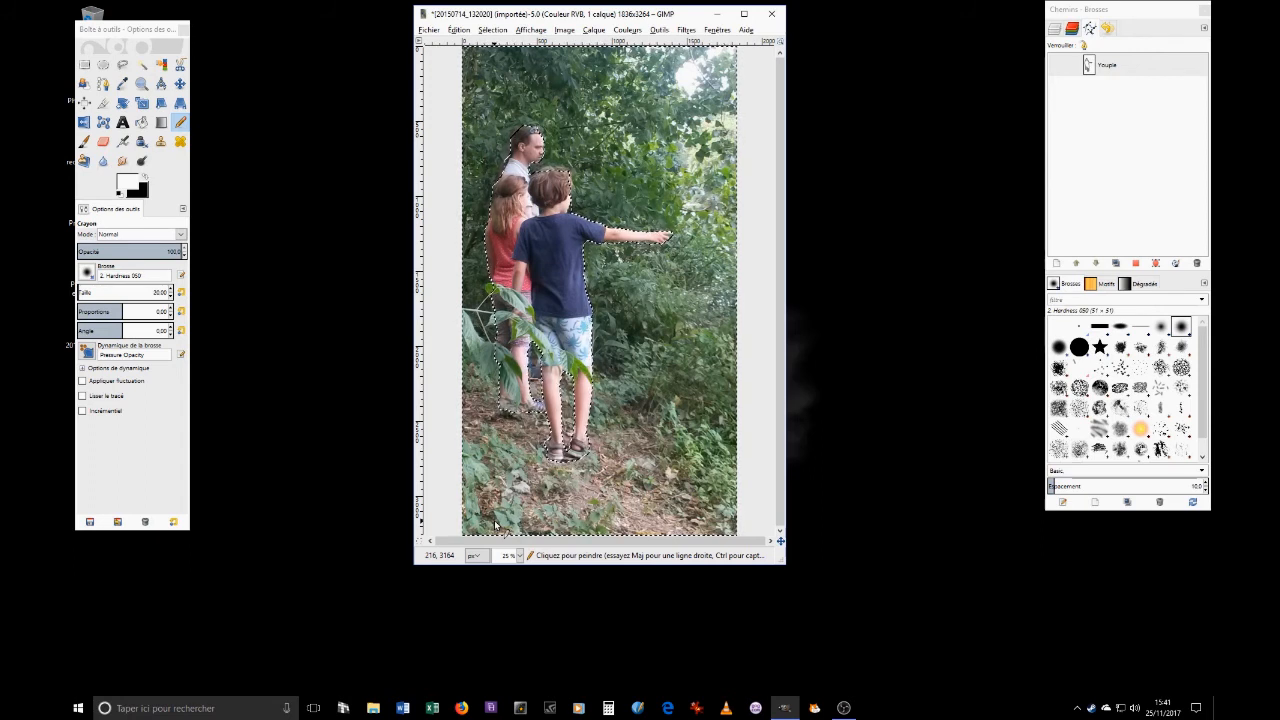
pyautogui.press('Delete')
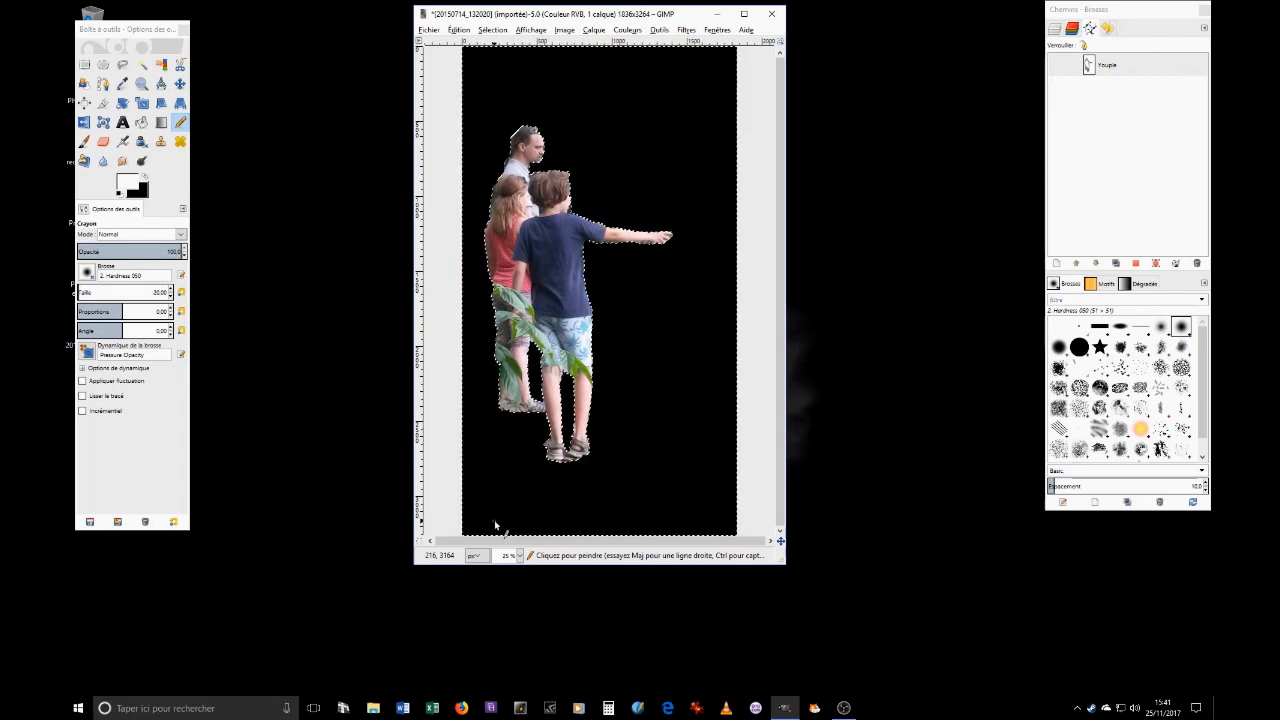
pyautogui.click(144, 177)
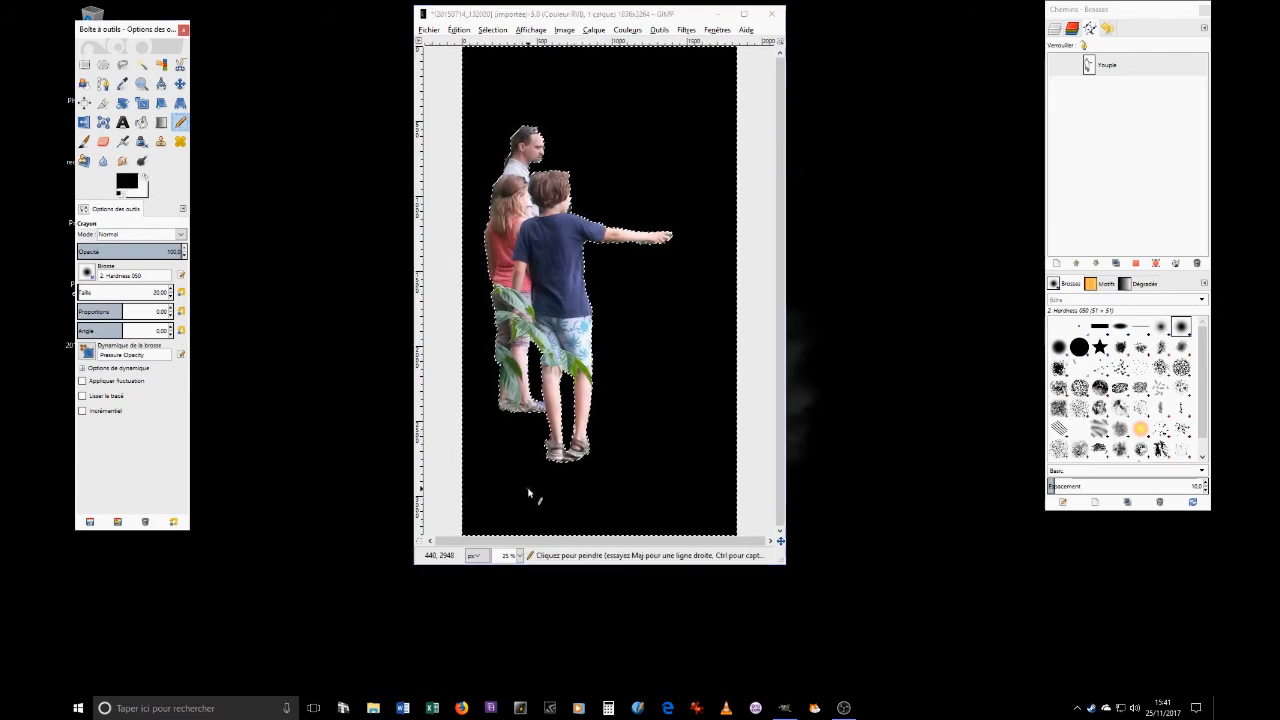
pyautogui.press('Delete')
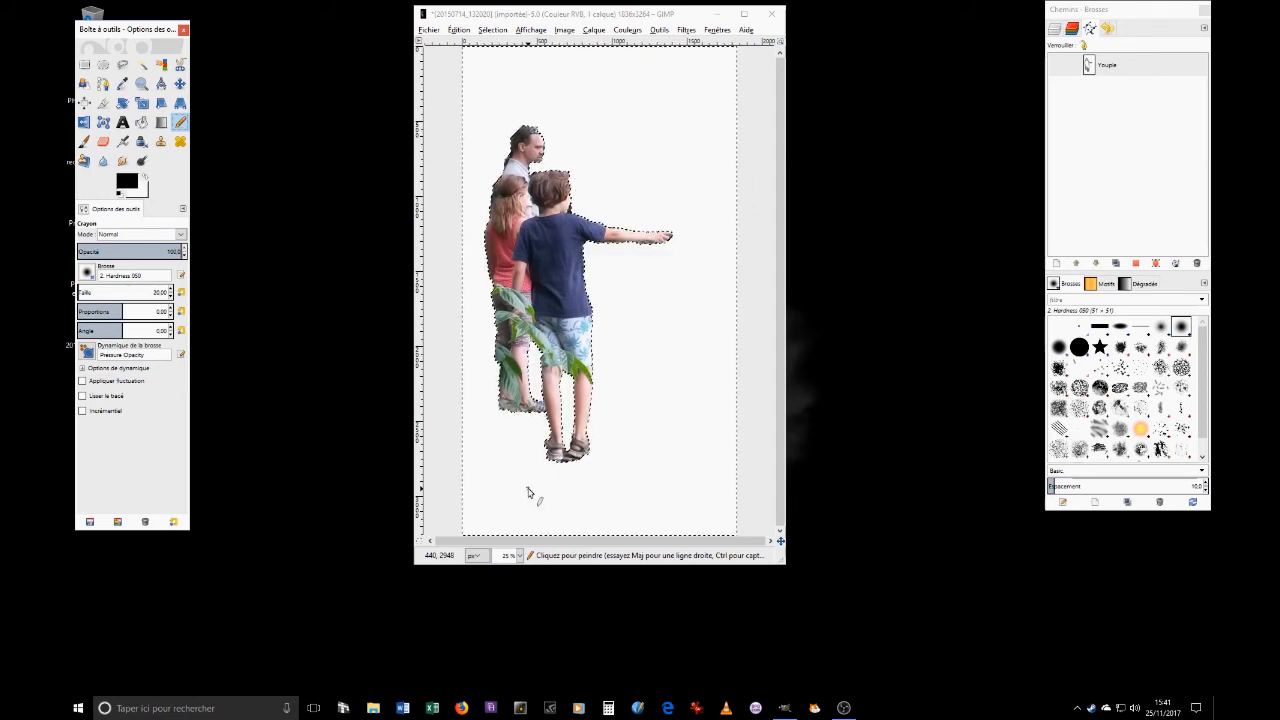
# Deselect everything and remove the stray pixels beside the boy's neck and outstretched arm with the Eraser
pyautogui.click(492, 30)
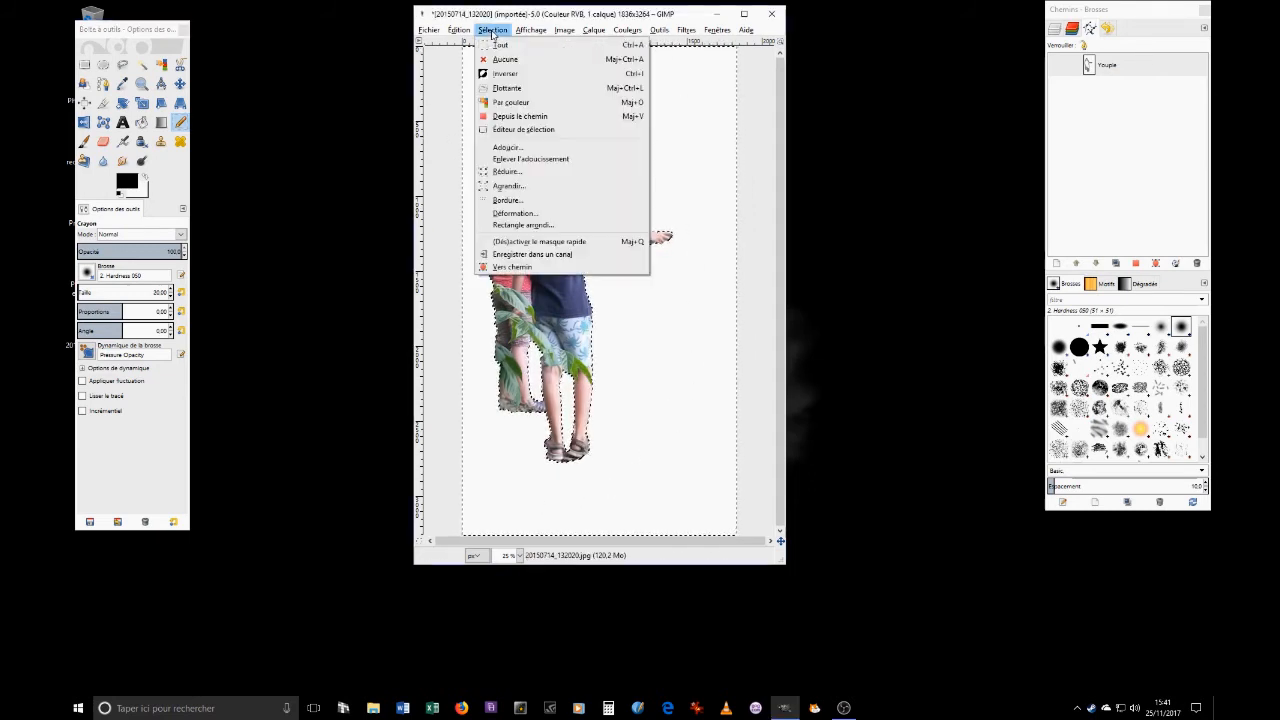
pyautogui.click(496, 59)
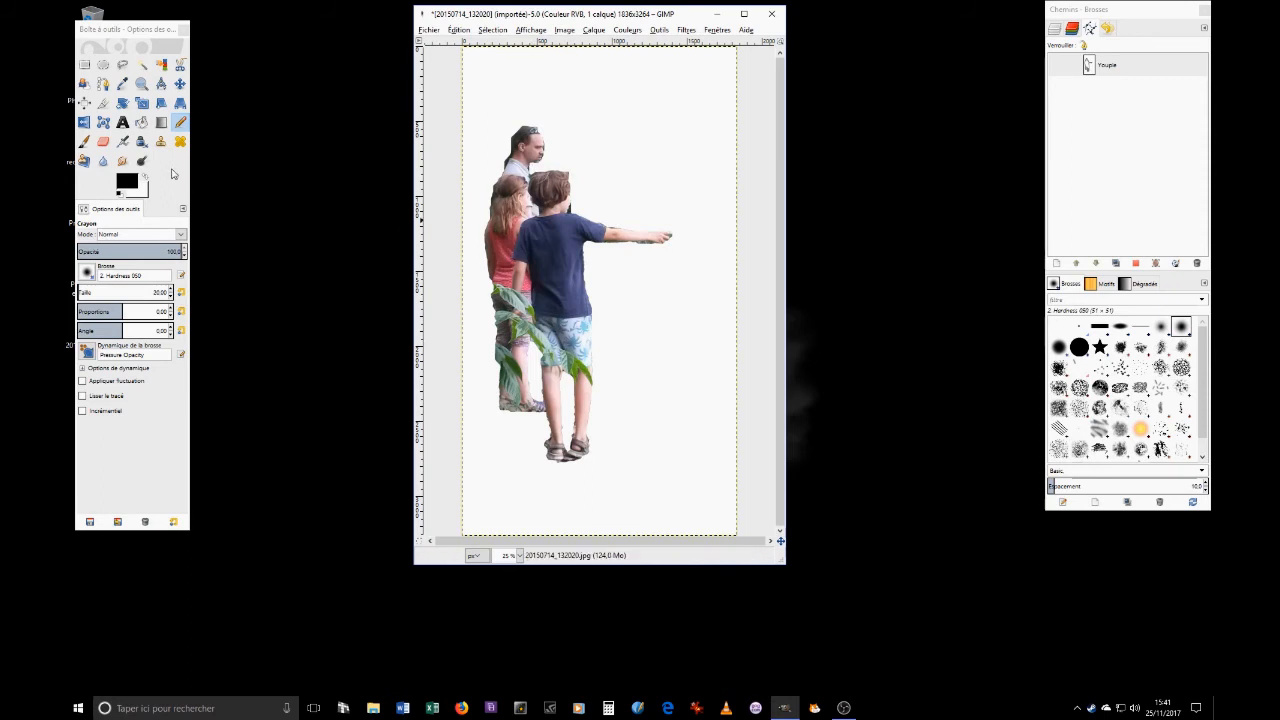
pyautogui.click(103, 144)
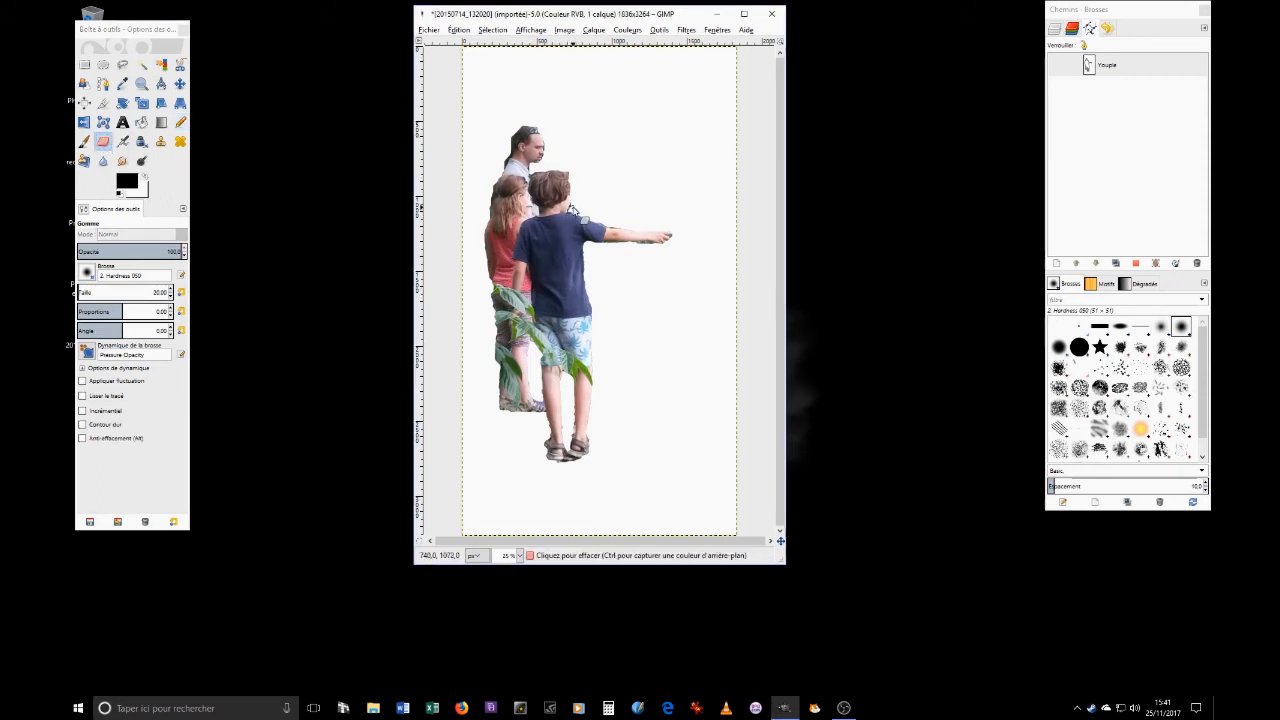
pyautogui.click(572, 208)
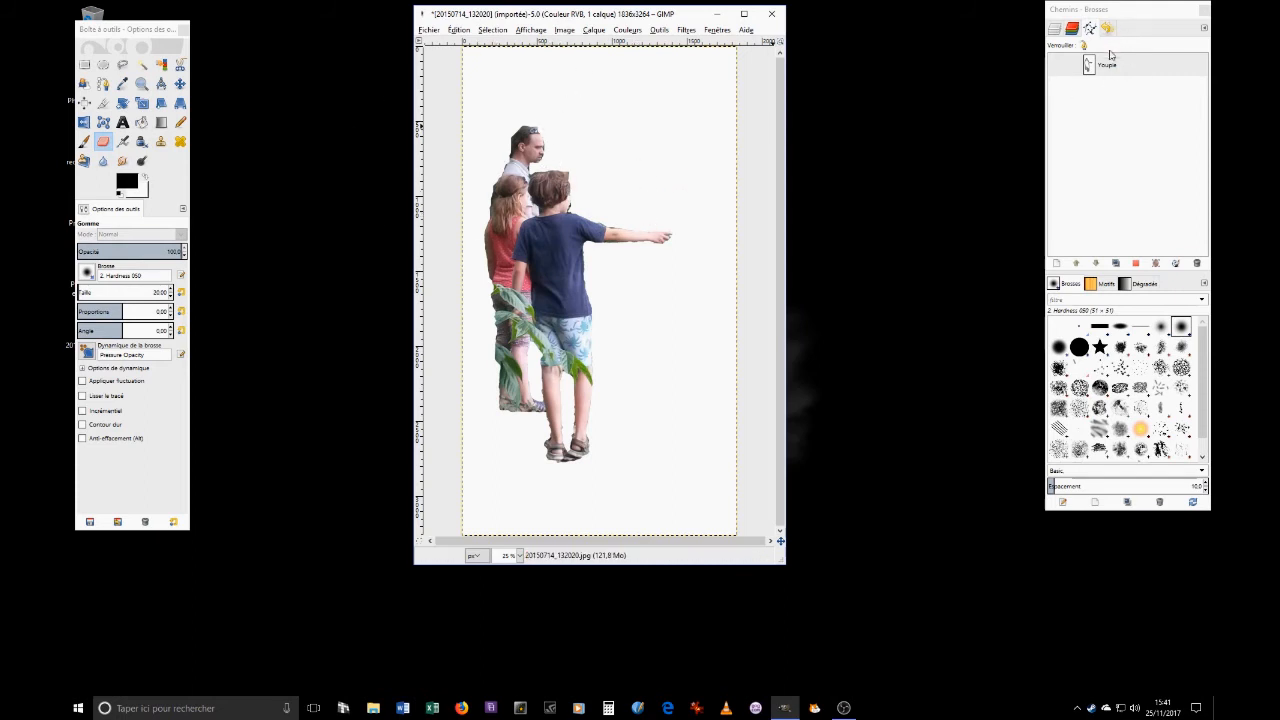
# Show the outline of the "Youpie" path on the image and hide it again
pyautogui.click(1140, 68)
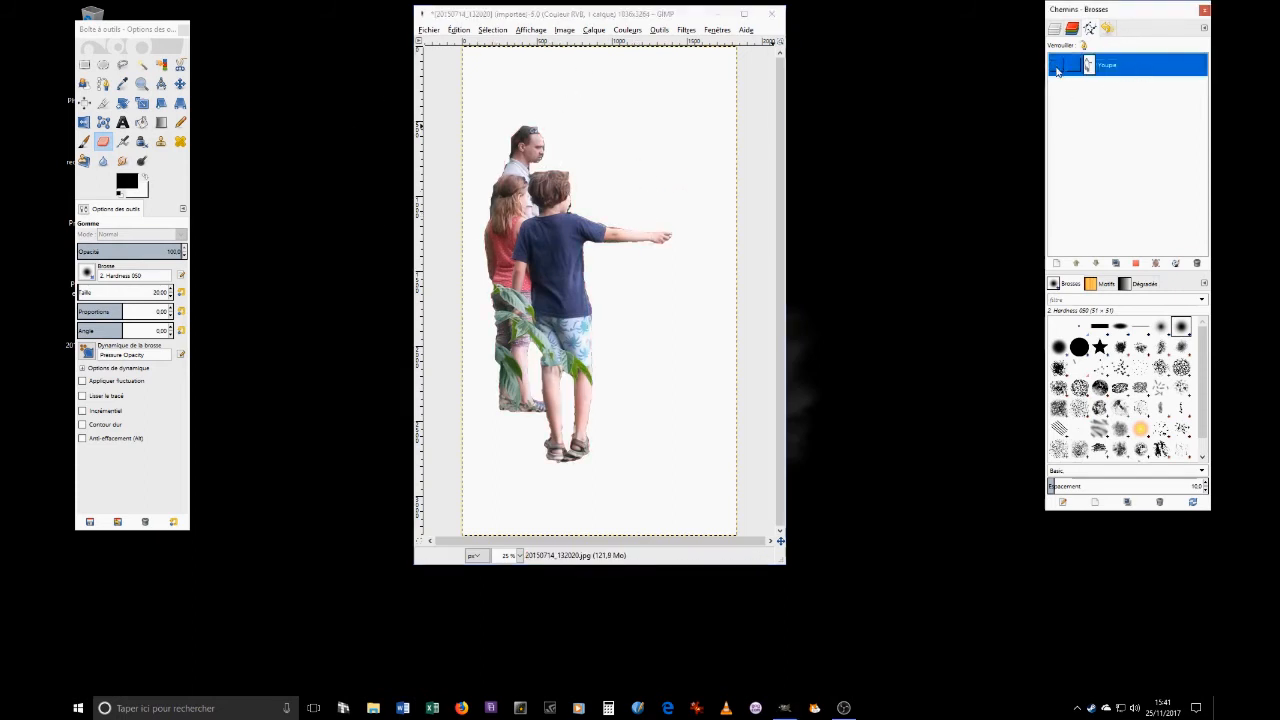
pyautogui.click(1057, 68)
pyautogui.click(1057, 70)
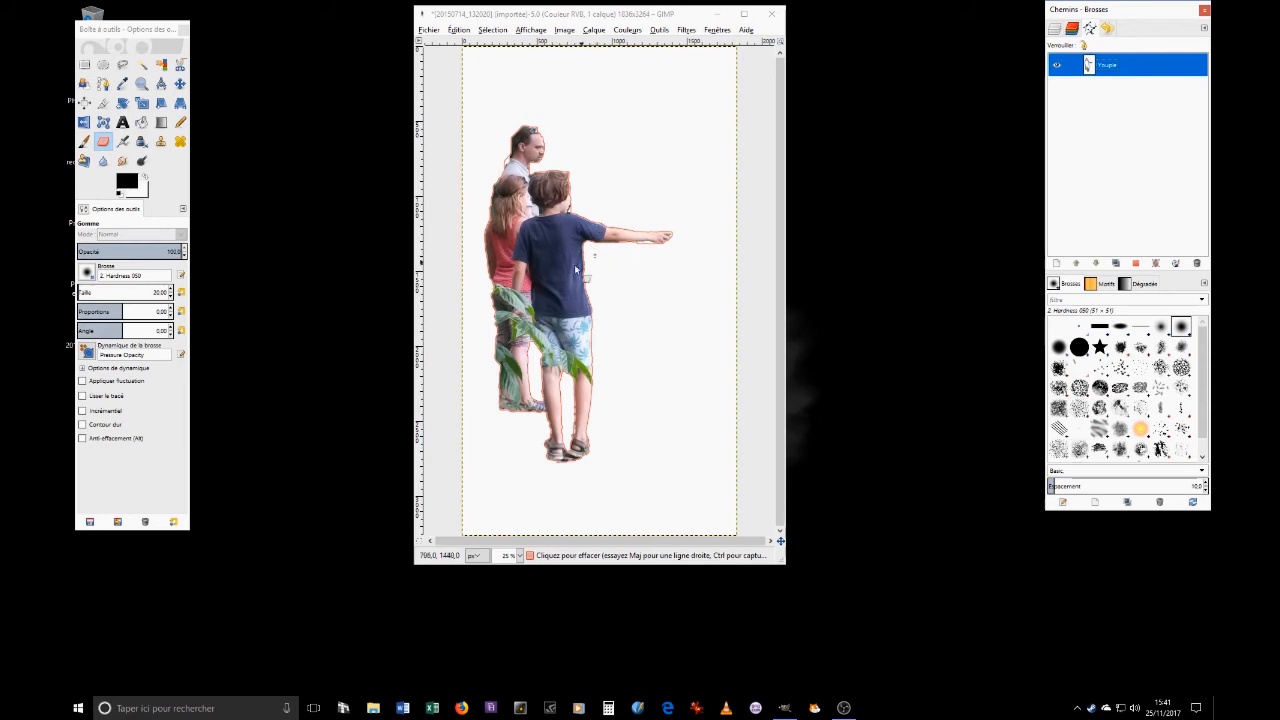
pyautogui.click(1057, 66)
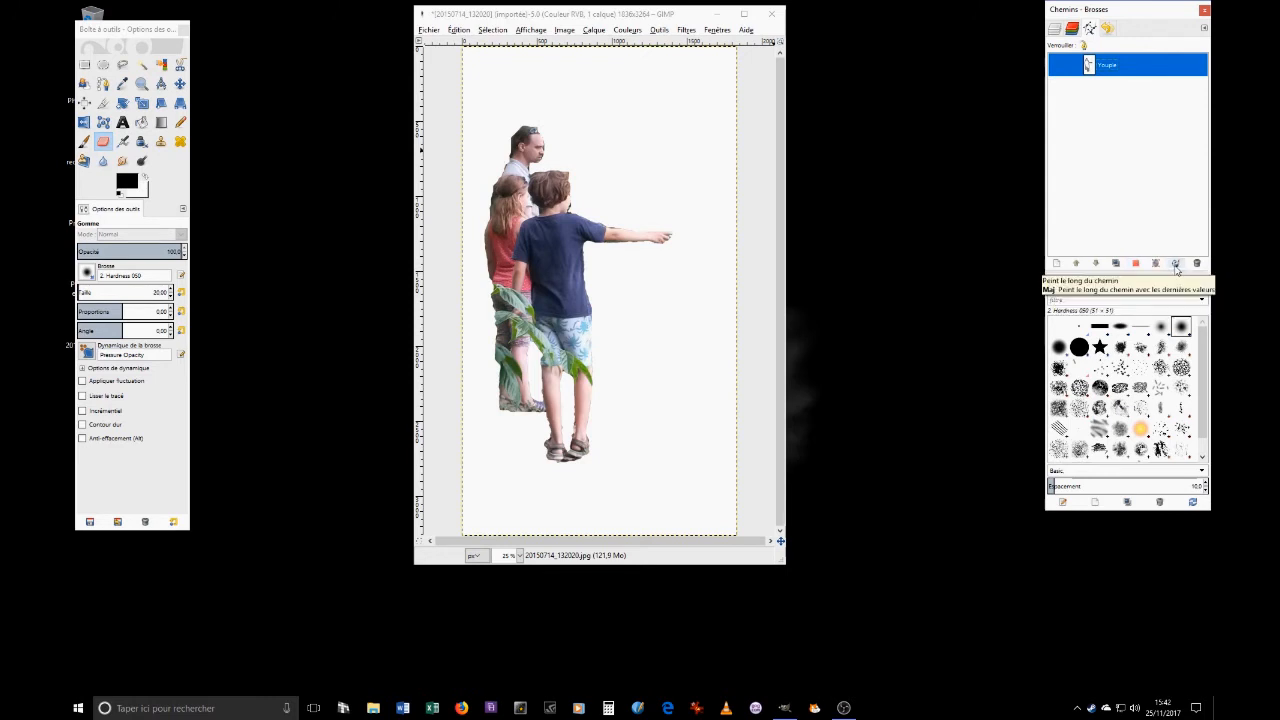
# Start stroking the "Youpie" path, check the available paint tools, and choose a solid-colour stroke line with a 10 px width
pyautogui.click(1175, 264)
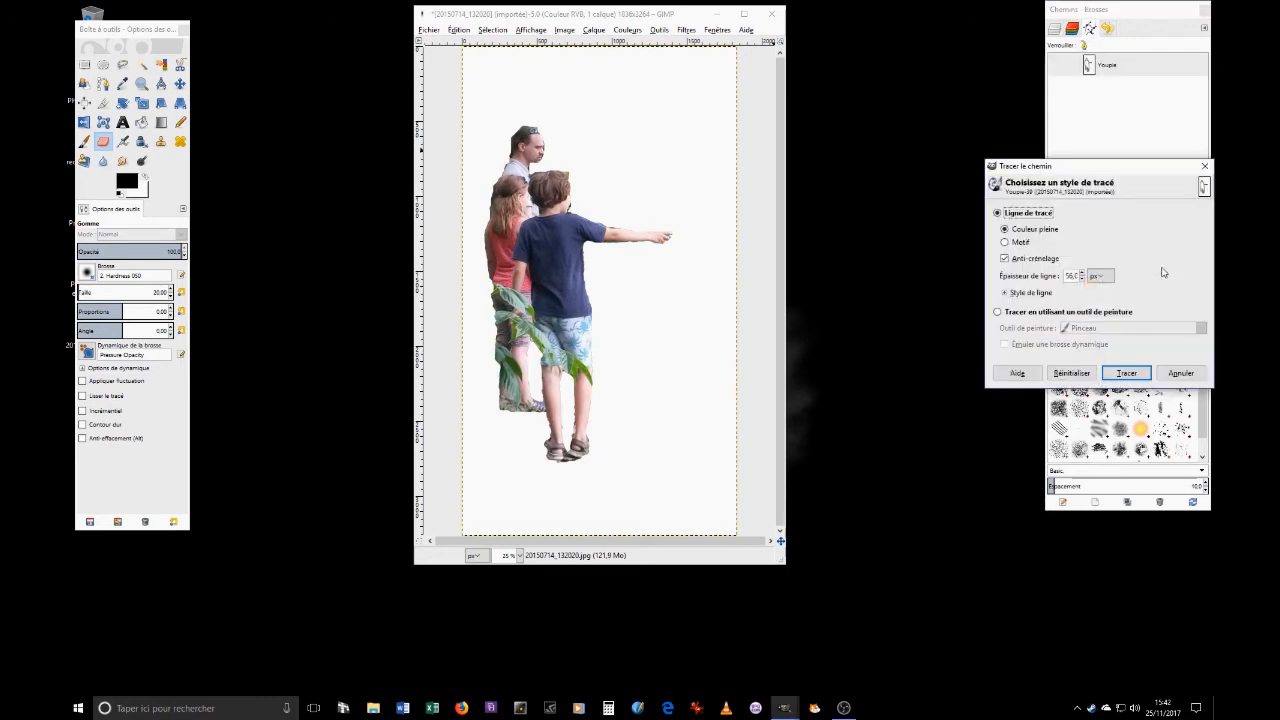
pyautogui.moveTo(1056, 169); pyautogui.dragTo(977, 156)
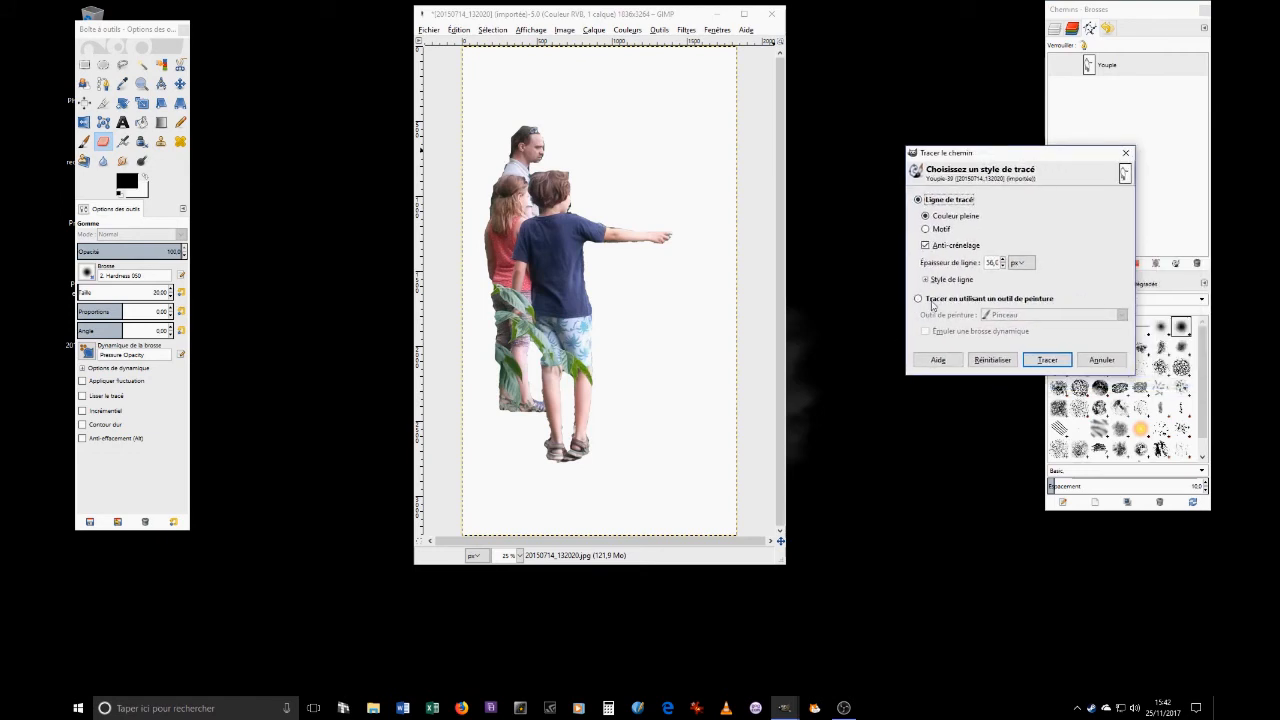
pyautogui.click(932, 302)
pyautogui.click(1043, 316)
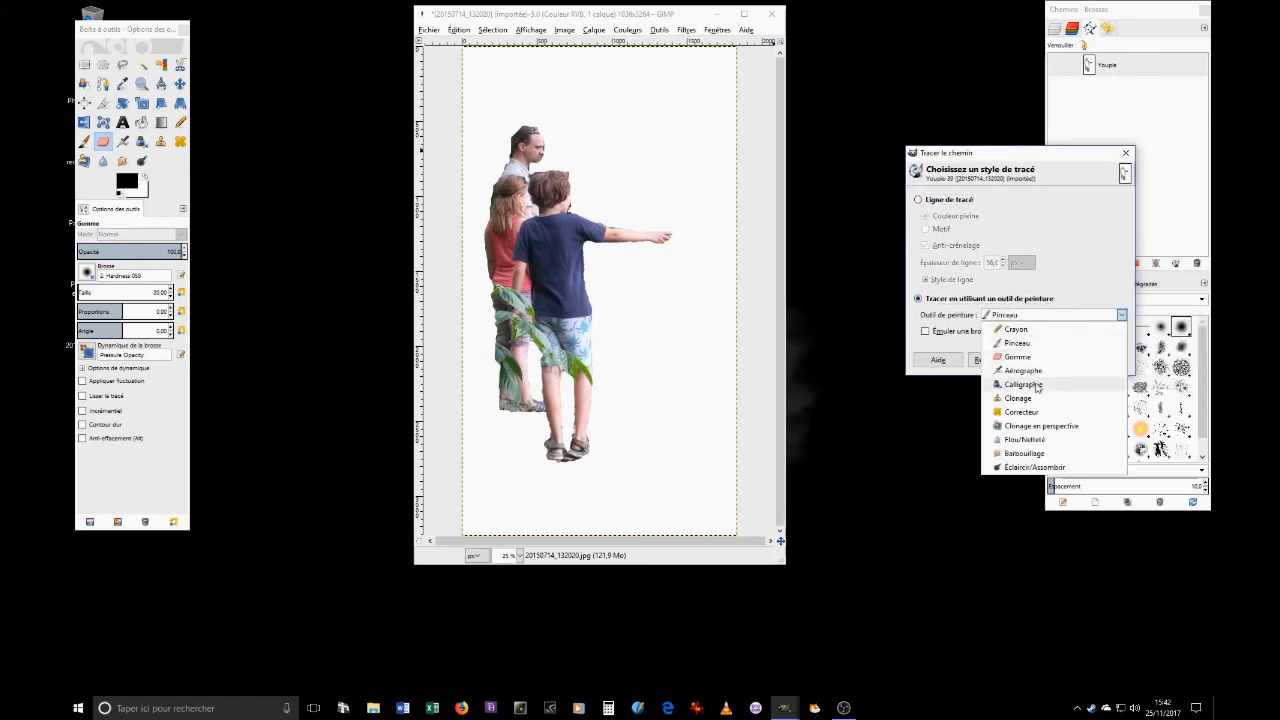
pyautogui.click(1052, 318)
pyautogui.click(944, 200)
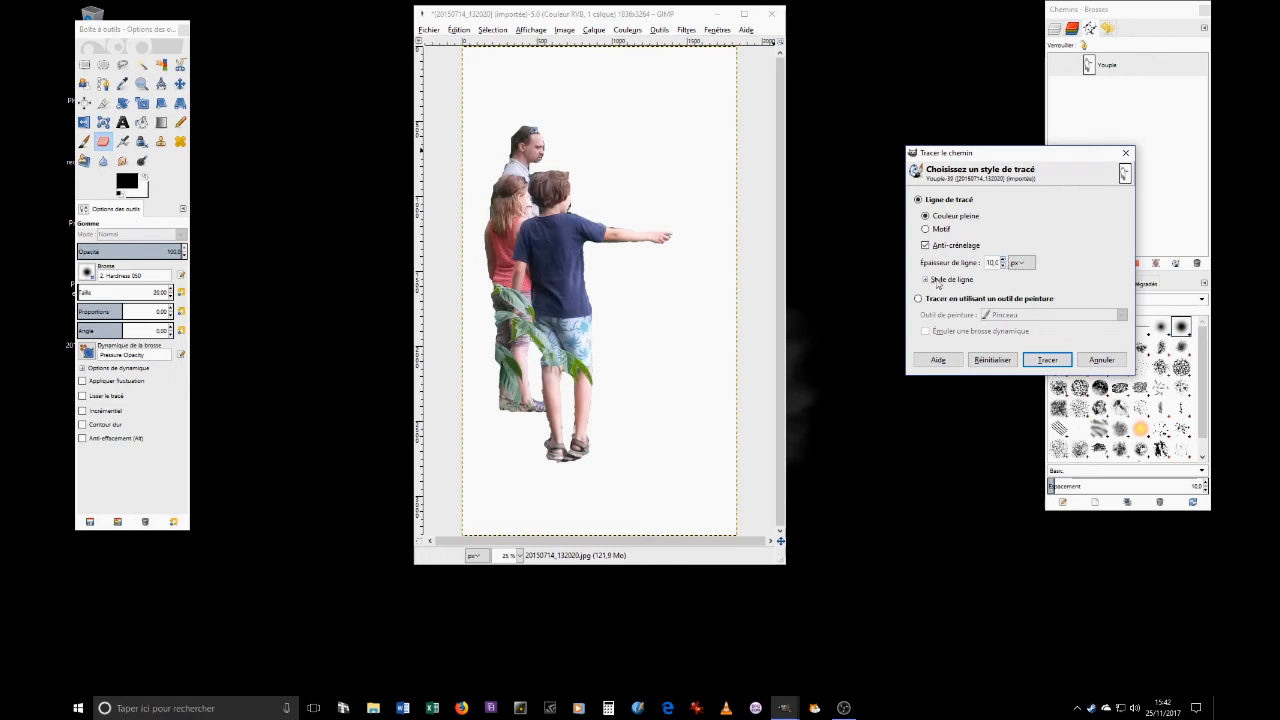
# Stroke the path with a round cap, bevel join, 8.5 miter limit and the "Tirets moyens" dash preset
pyautogui.click(926, 281)
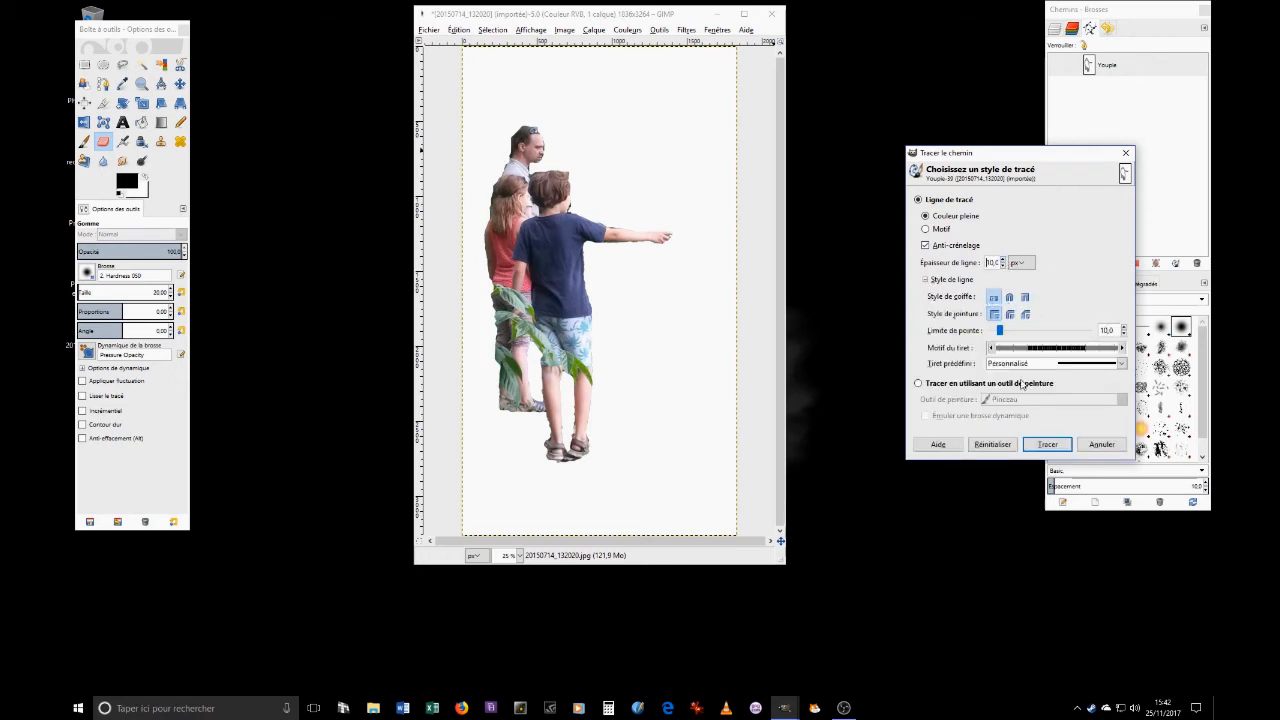
pyautogui.click(1010, 297)
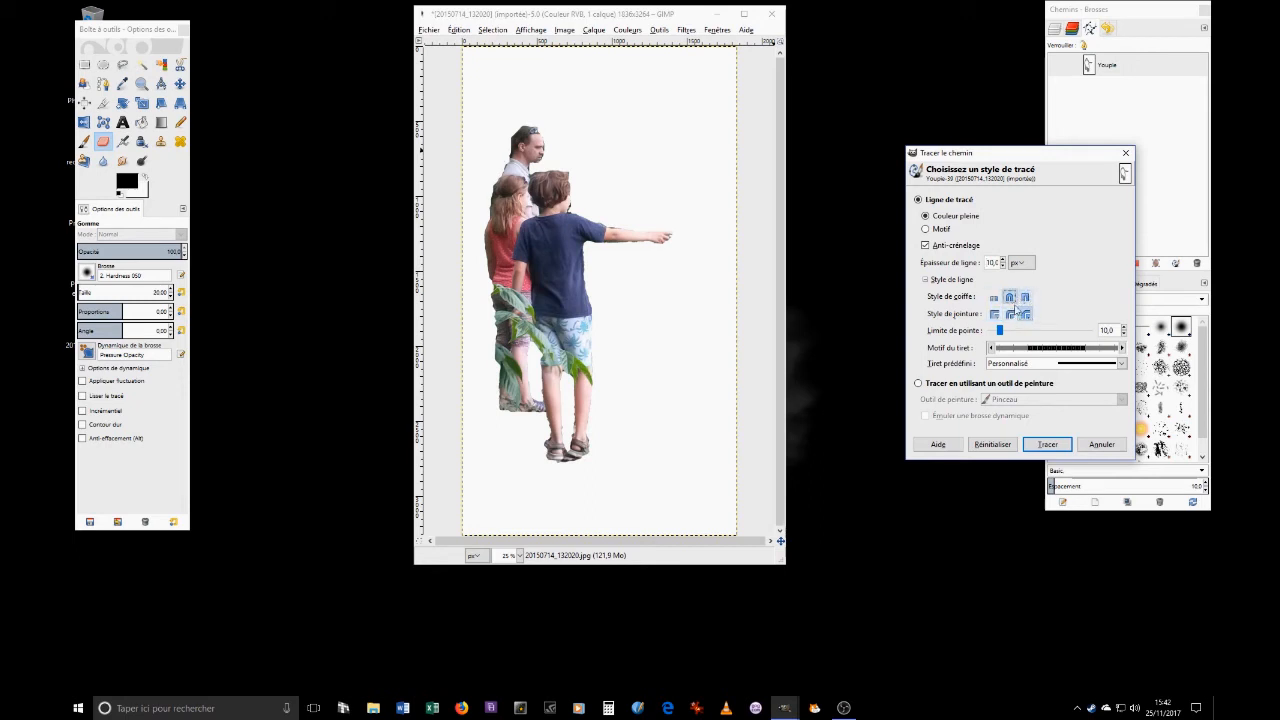
pyautogui.moveTo(1001, 331); pyautogui.dragTo(998, 331)
pyautogui.click(1096, 365)
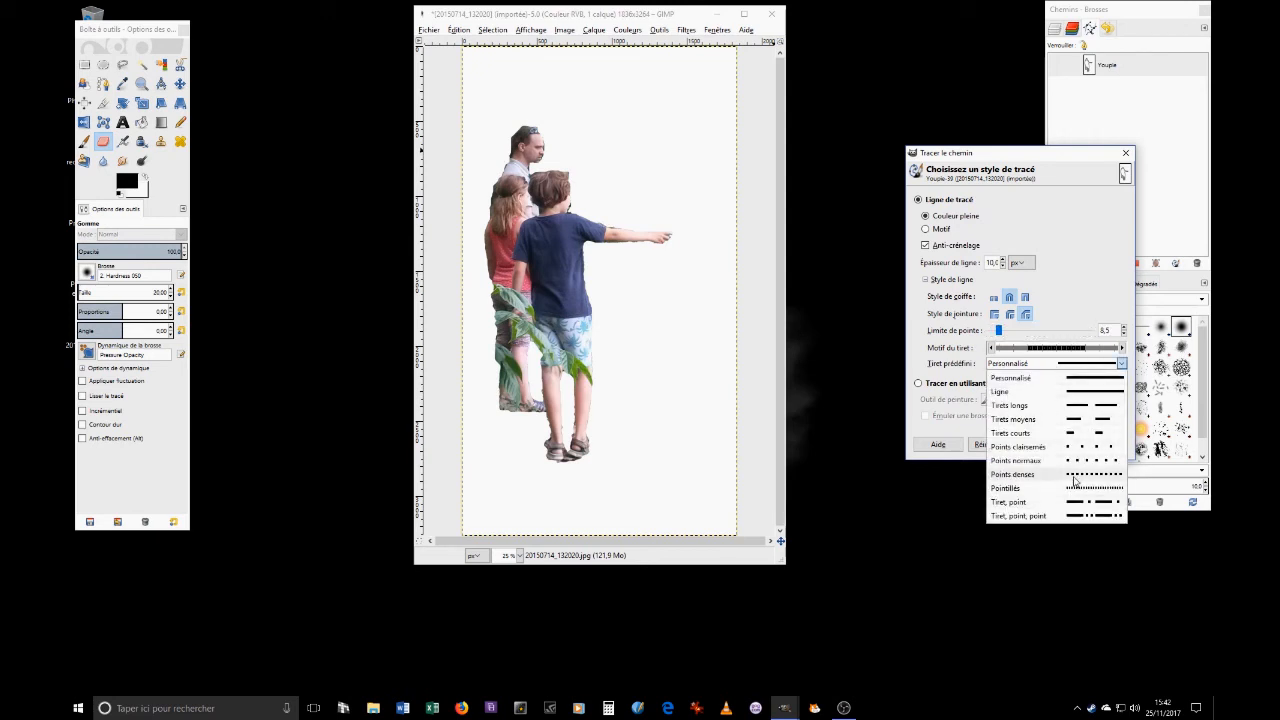
pyautogui.click(1071, 421)
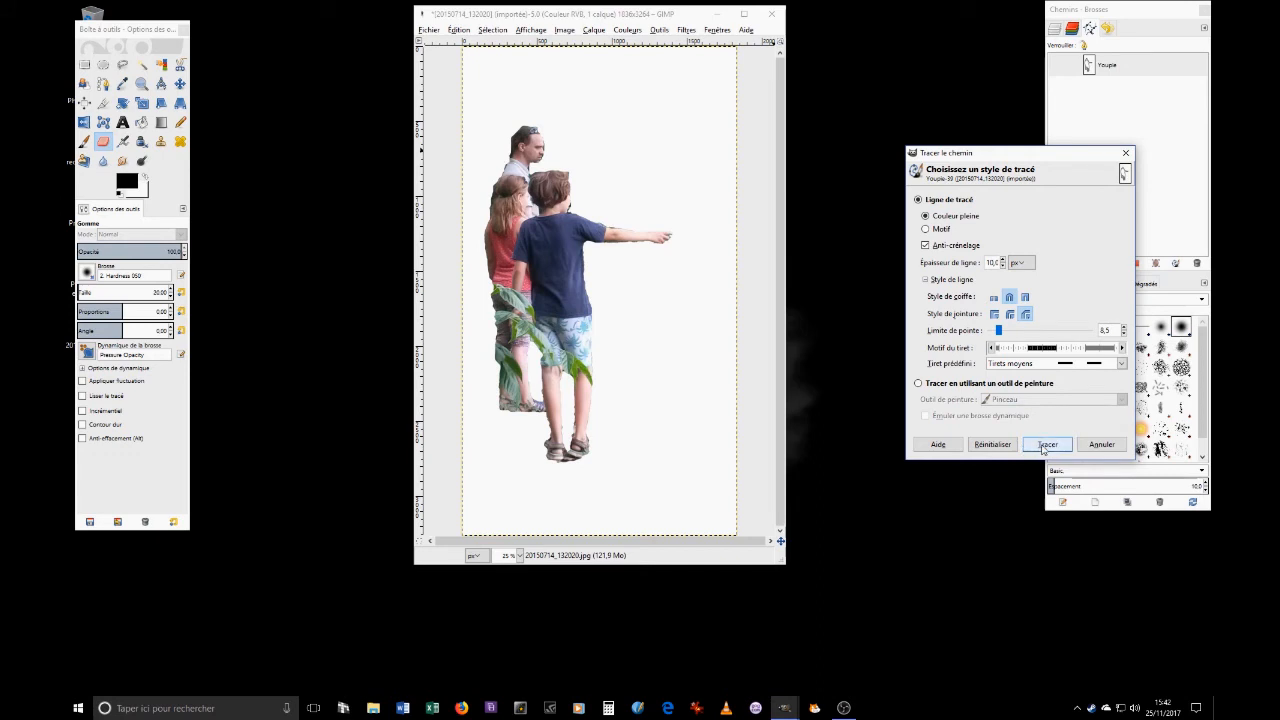
pyautogui.click(1047, 445)
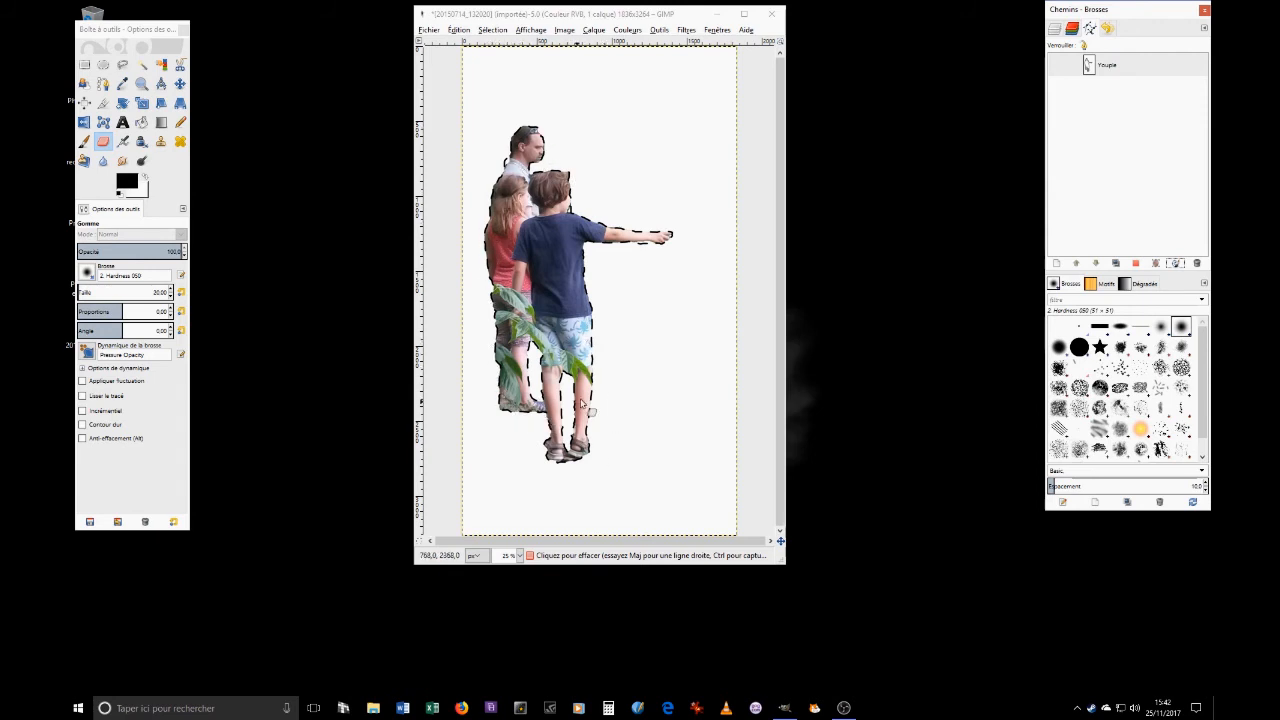
# Undo the dashed stroke by returning to the "Visibilité de l'élément" history state, and show the paths list again
pyautogui.click(1110, 29)
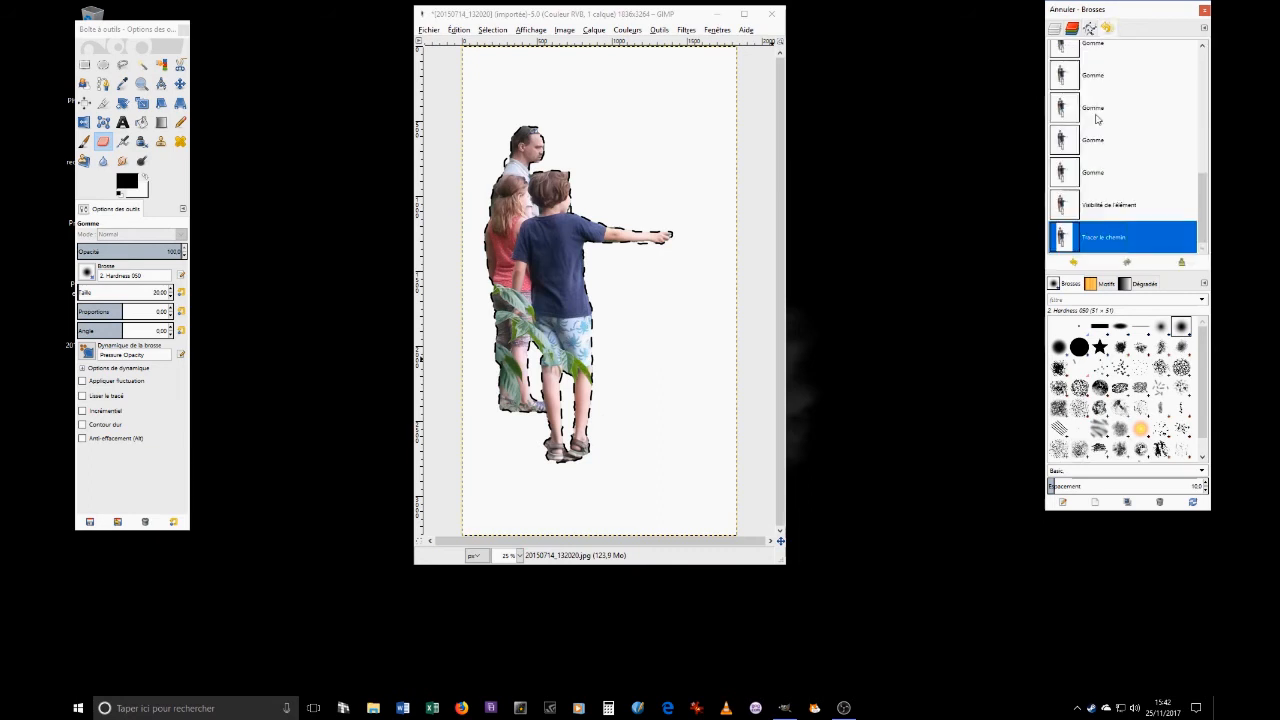
pyautogui.click(1104, 205)
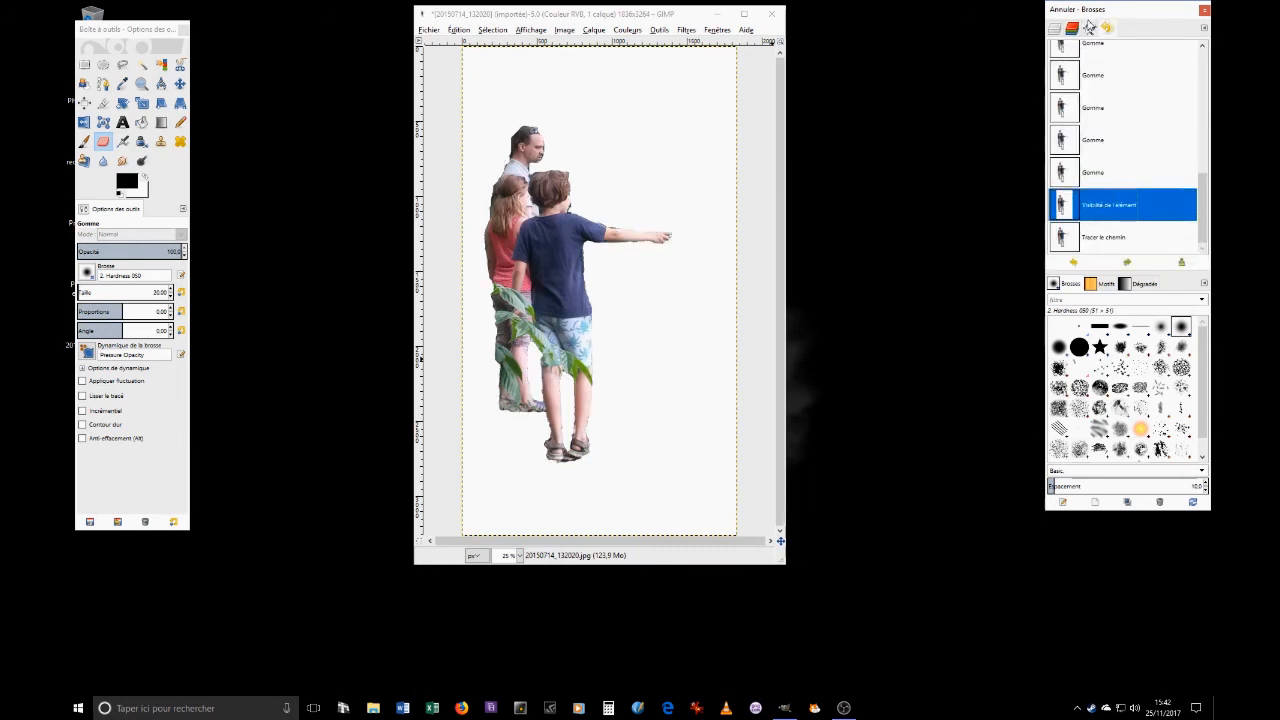
pyautogui.click(1090, 29)
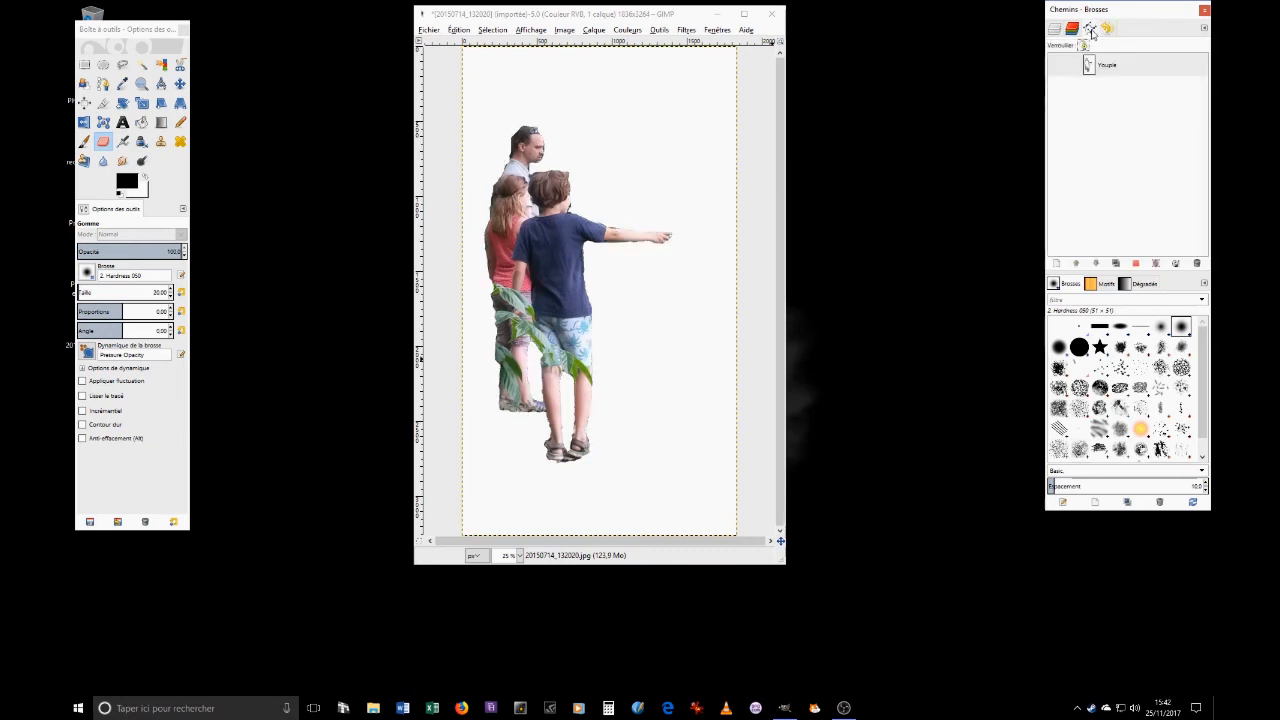
# Stroke the "Youpie" path with a thicker continuous black line using the "Ligne" dash preset
pyautogui.click(1175, 265)
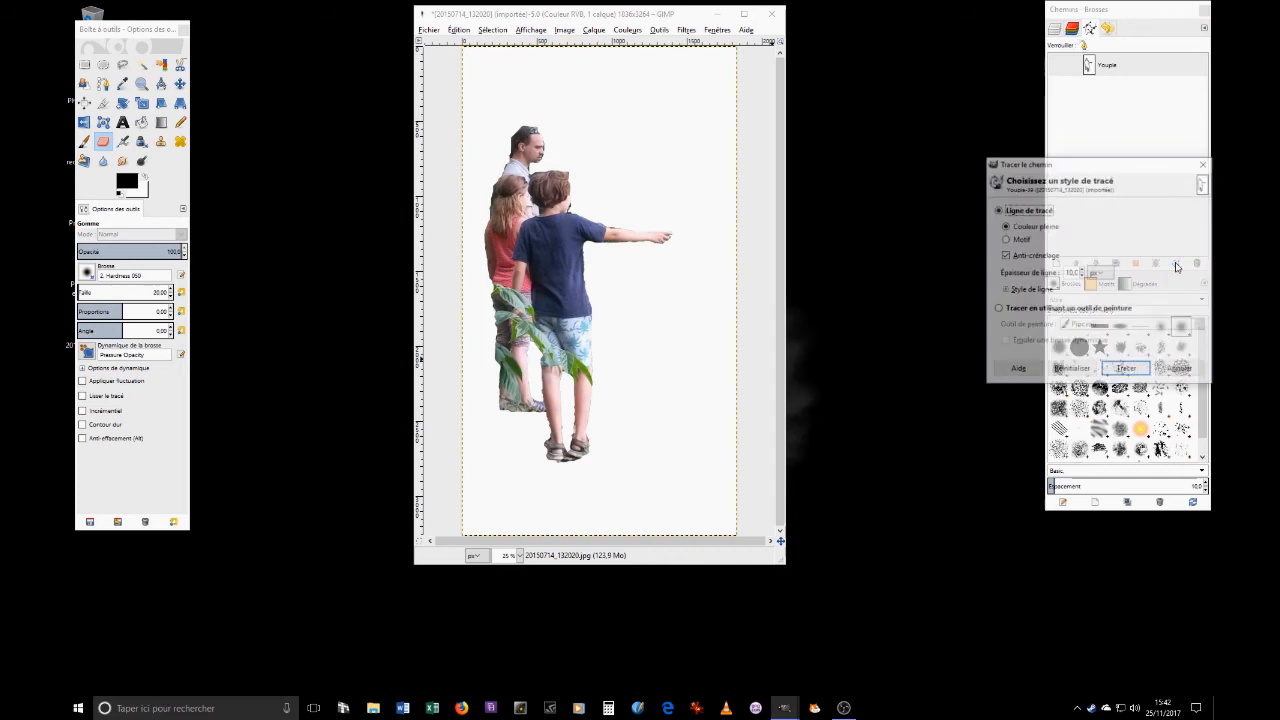
pyautogui.click(1006, 290)
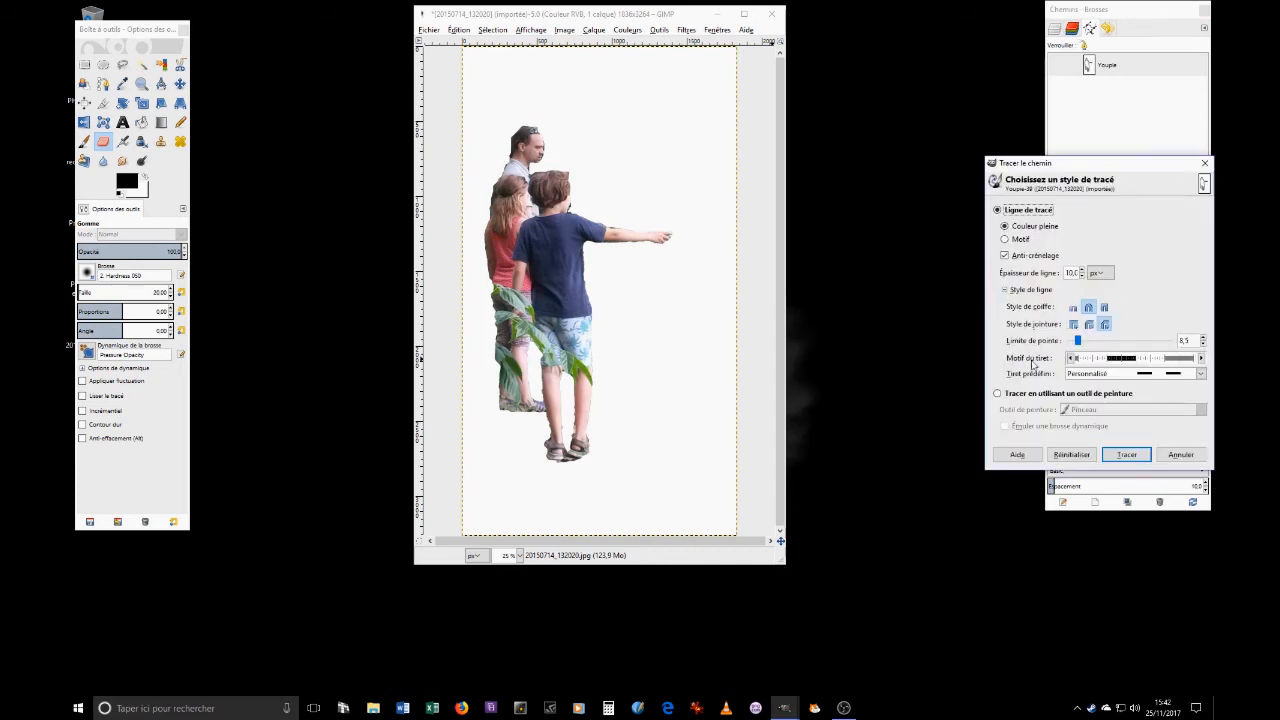
pyautogui.click(1107, 378)
pyautogui.click(1113, 405)
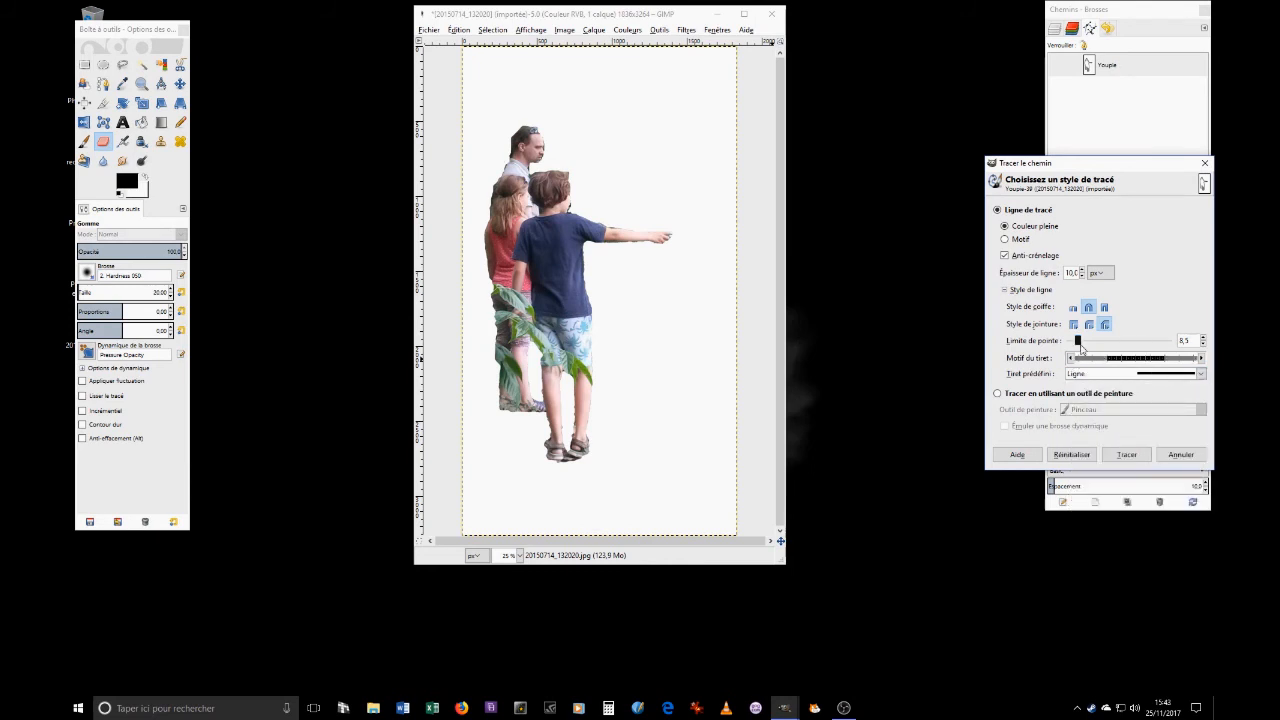
pyautogui.doubleClick(1081, 270)
pyautogui.click(1126, 454)
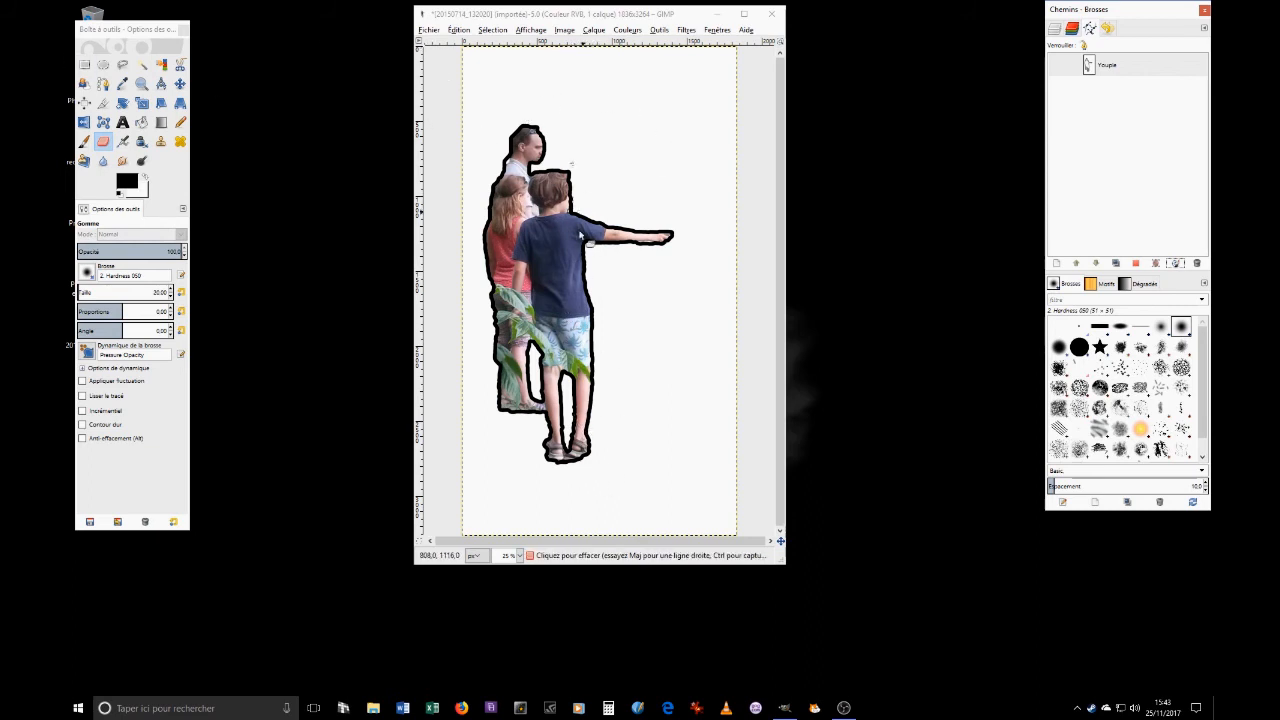
# Select a rectangle of about 1328 × 2312 px tightly around the three people and crop the image to it
pyautogui.click(84, 64)
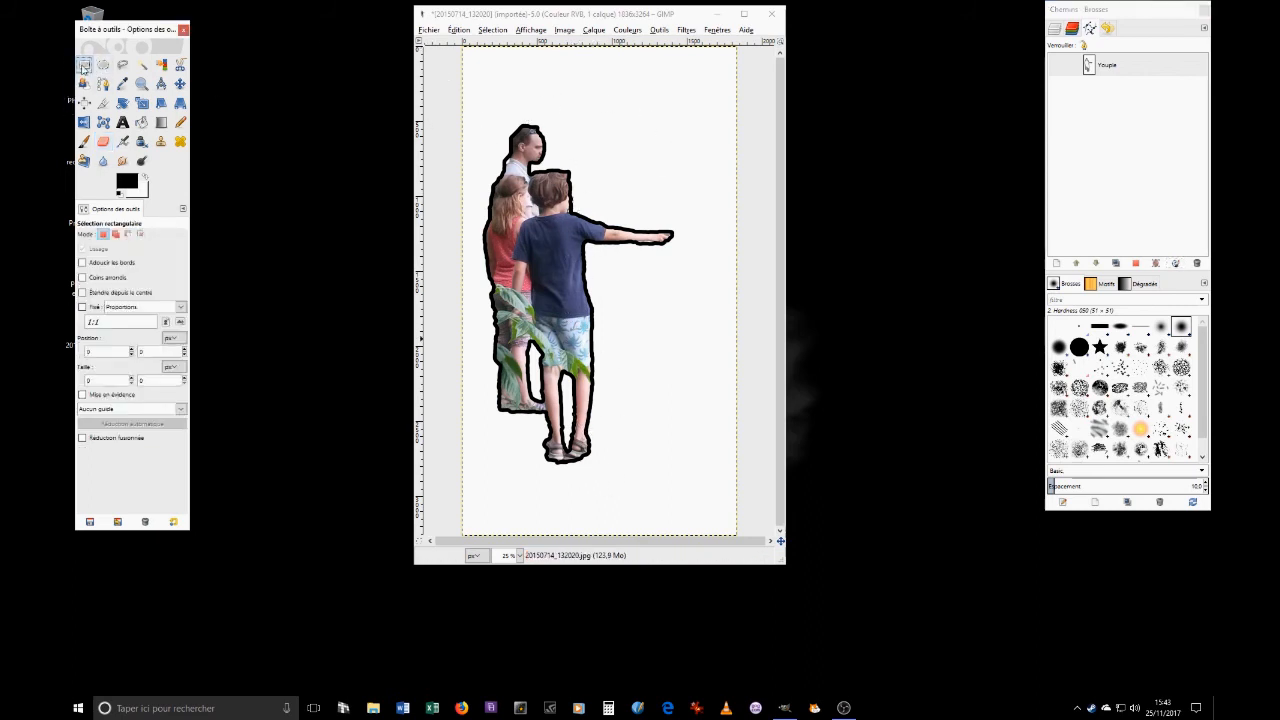
pyautogui.moveTo(477, 118); pyautogui.dragTo(686, 476)
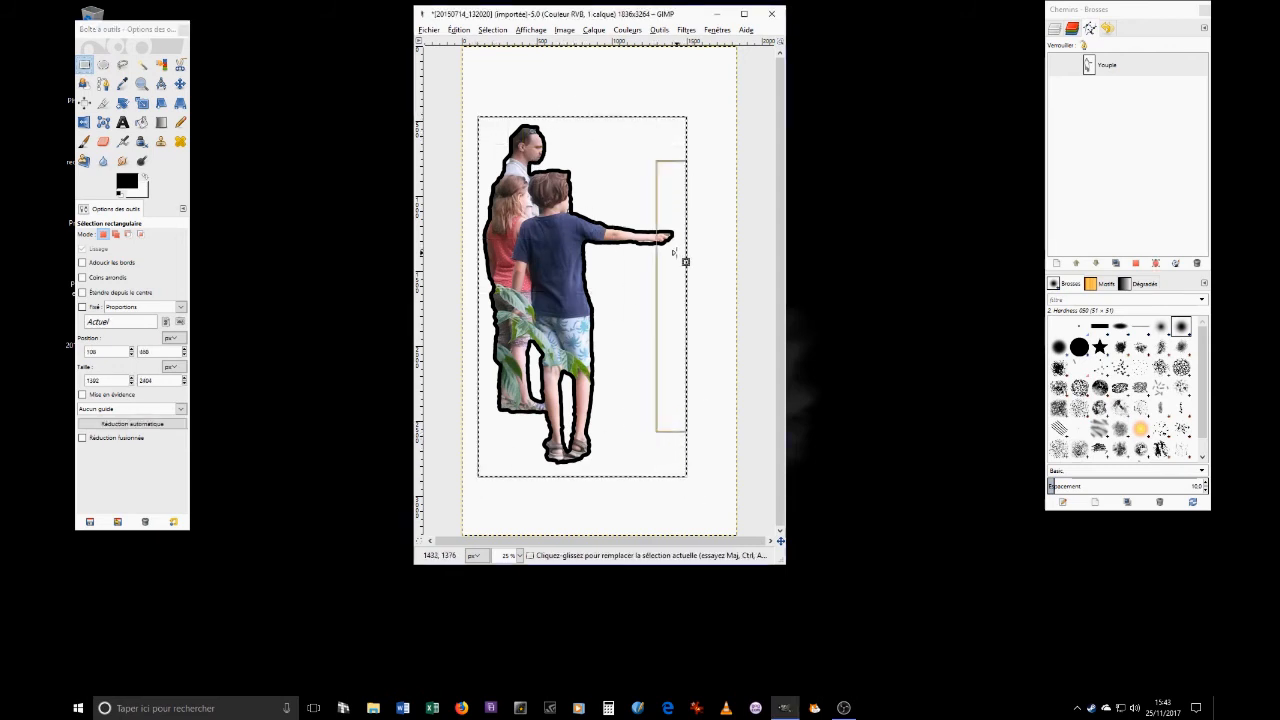
pyautogui.moveTo(573, 131)
pyautogui.mouseDown()
pyautogui.moveTo(586, 111)
pyautogui.moveTo(584, 228)
pyautogui.moveTo(569, 111)
pyautogui.moveTo(567, 141)
pyautogui.mouseUp()
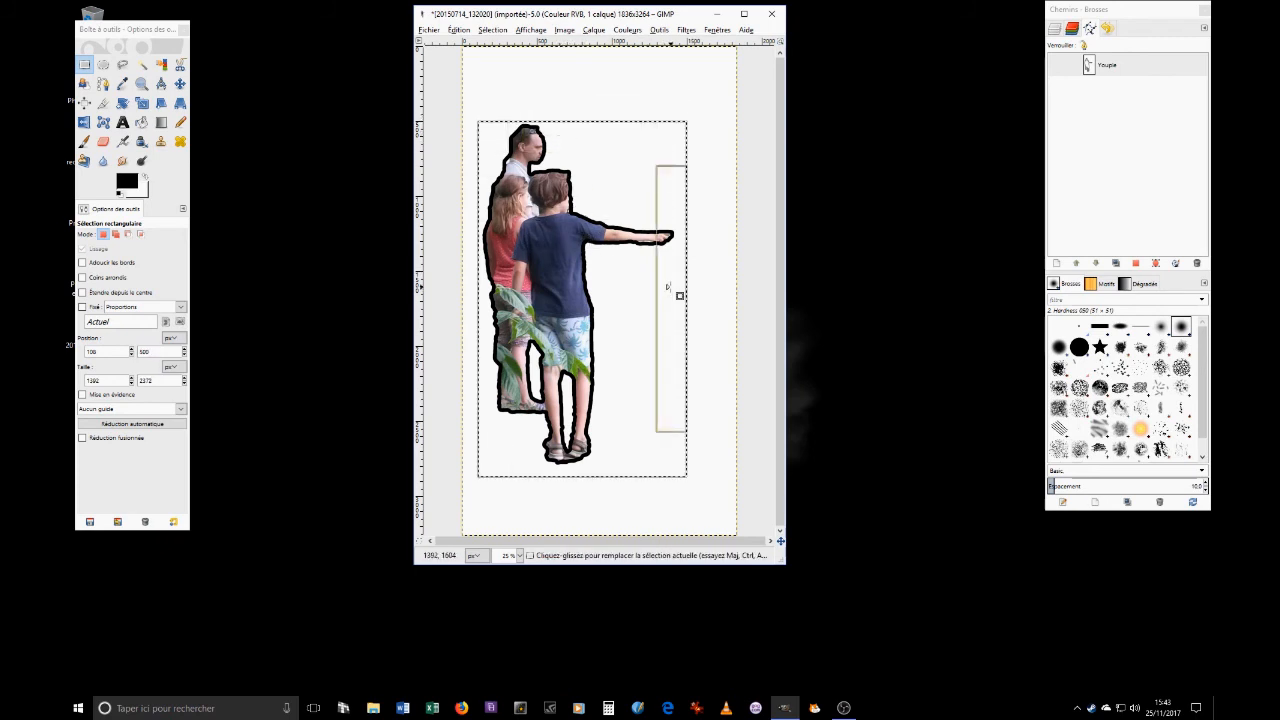
pyautogui.moveTo(674, 289); pyautogui.dragTo(660, 288)
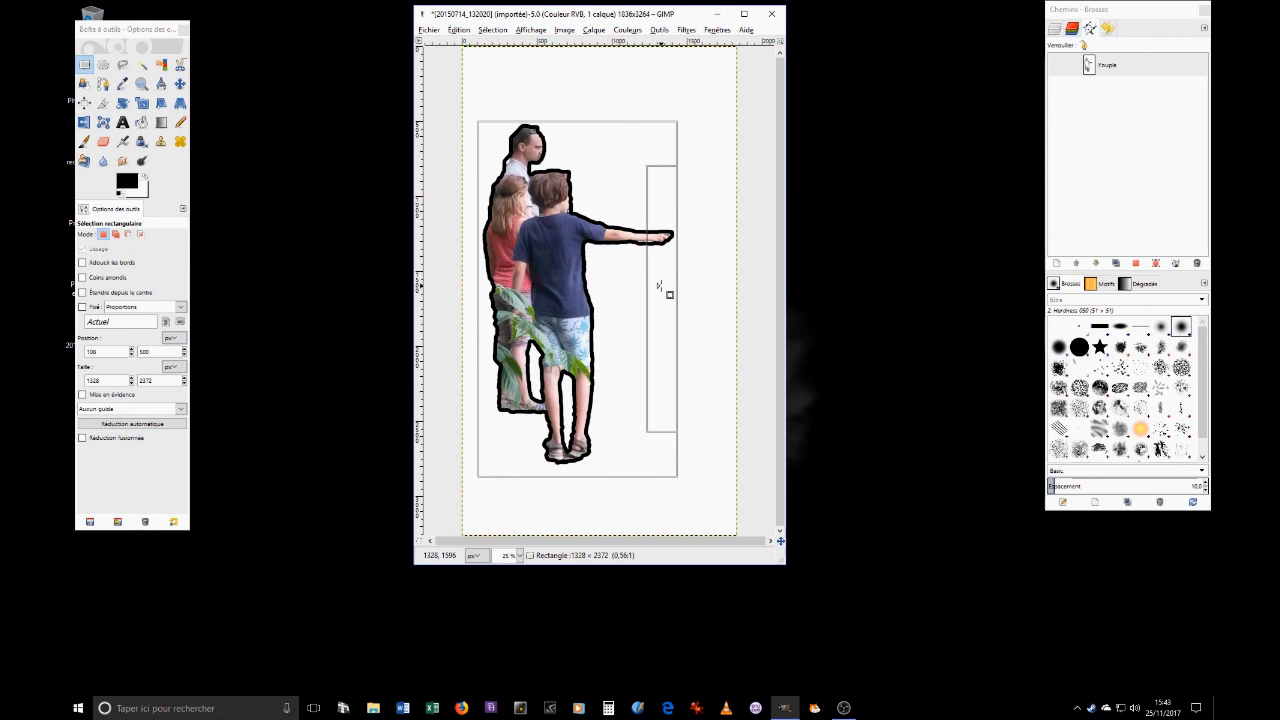
pyautogui.moveTo(569, 474); pyautogui.dragTo(575, 467)
pyautogui.moveTo(487, 266); pyautogui.dragTo(487, 267)
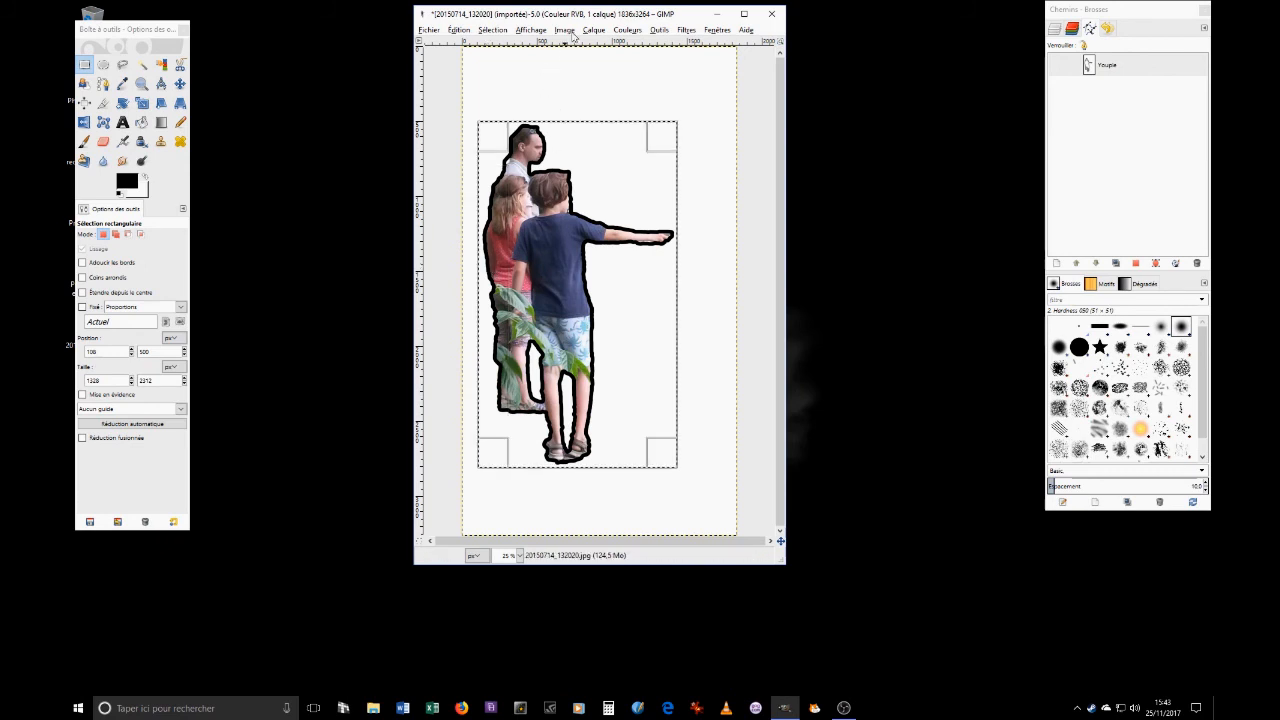
pyautogui.click(564, 29)
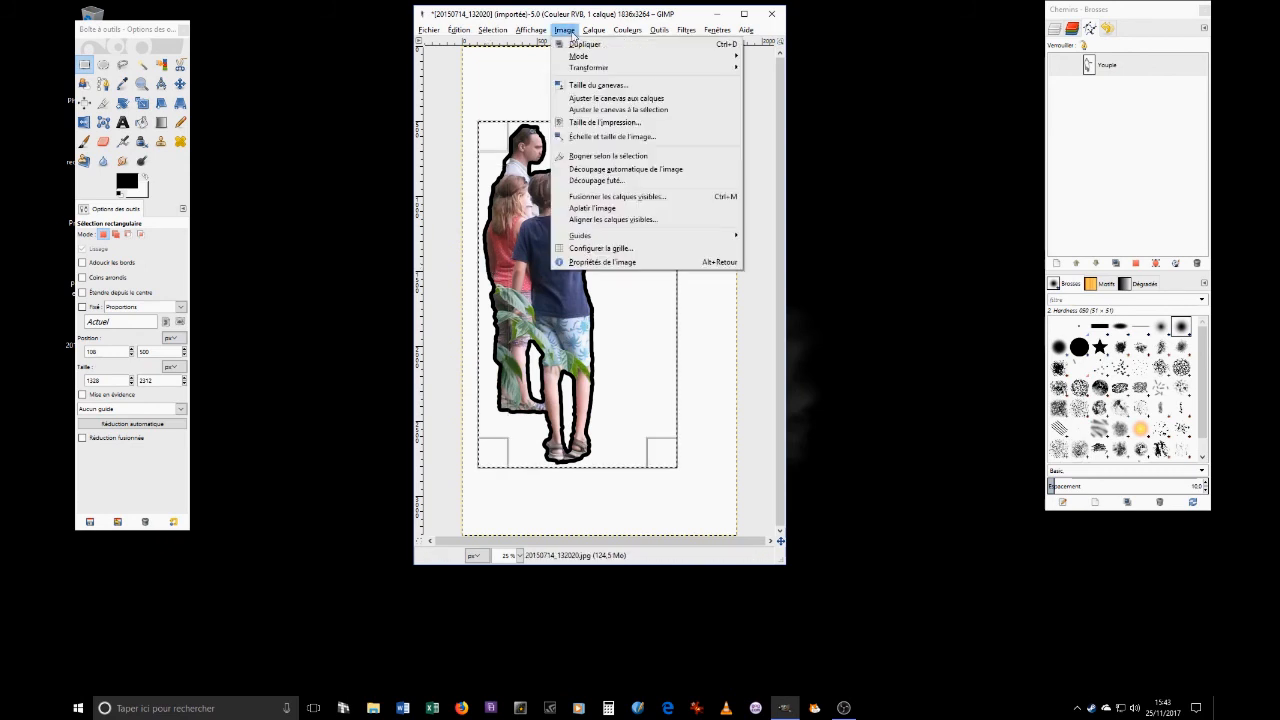
pyautogui.click(618, 159)
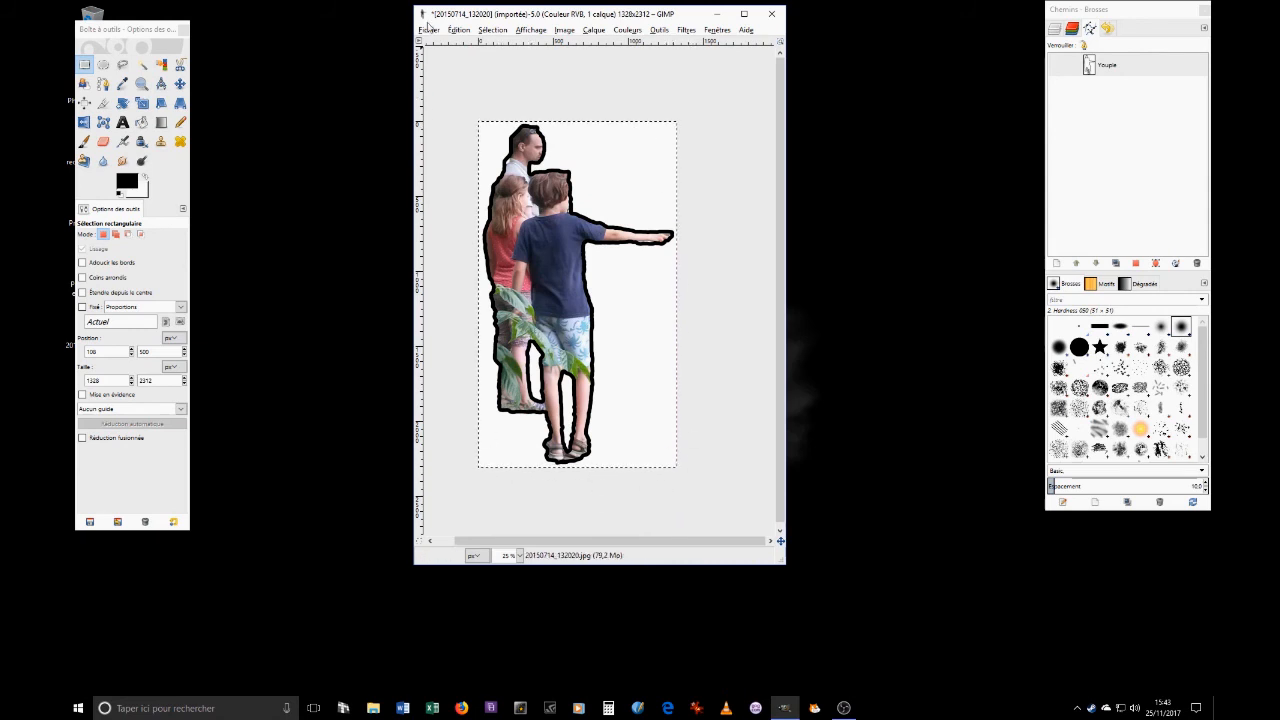
# Examine the file name extension and file types offered by Save As, and leave without saving
pyautogui.click(428, 29)
pyautogui.click(474, 139)
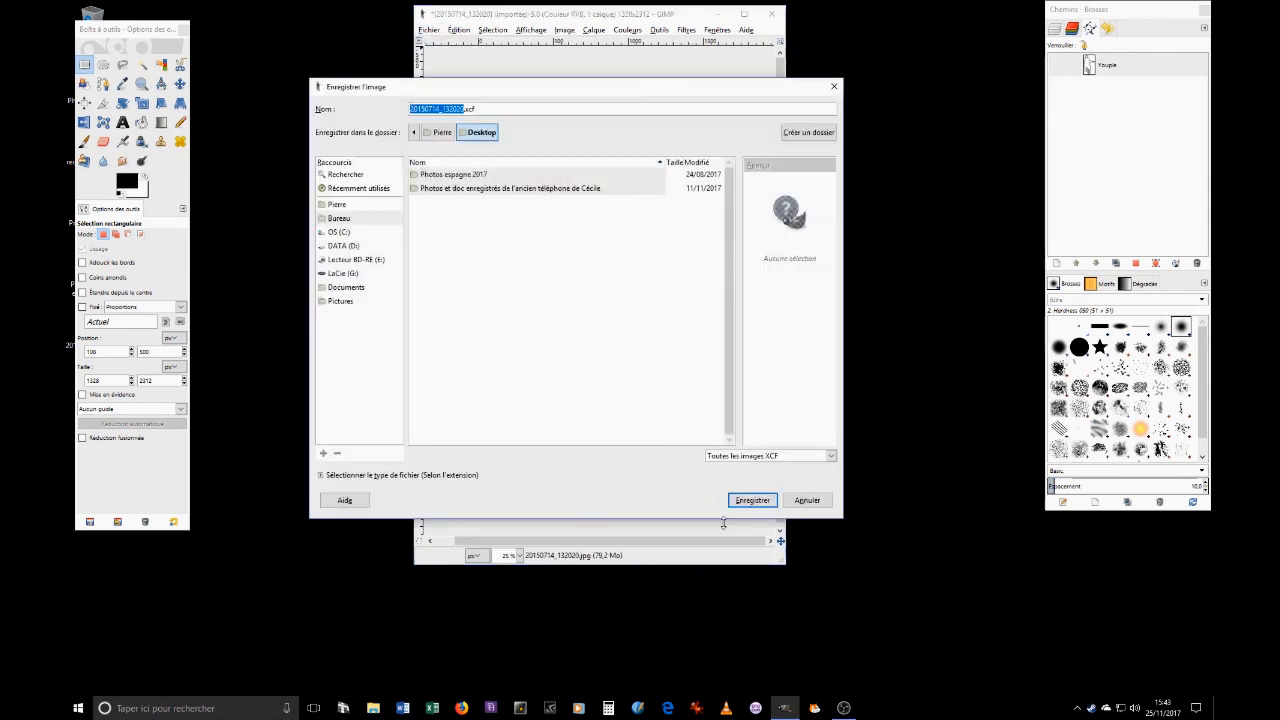
pyautogui.click(470, 109)
pyautogui.click(322, 477)
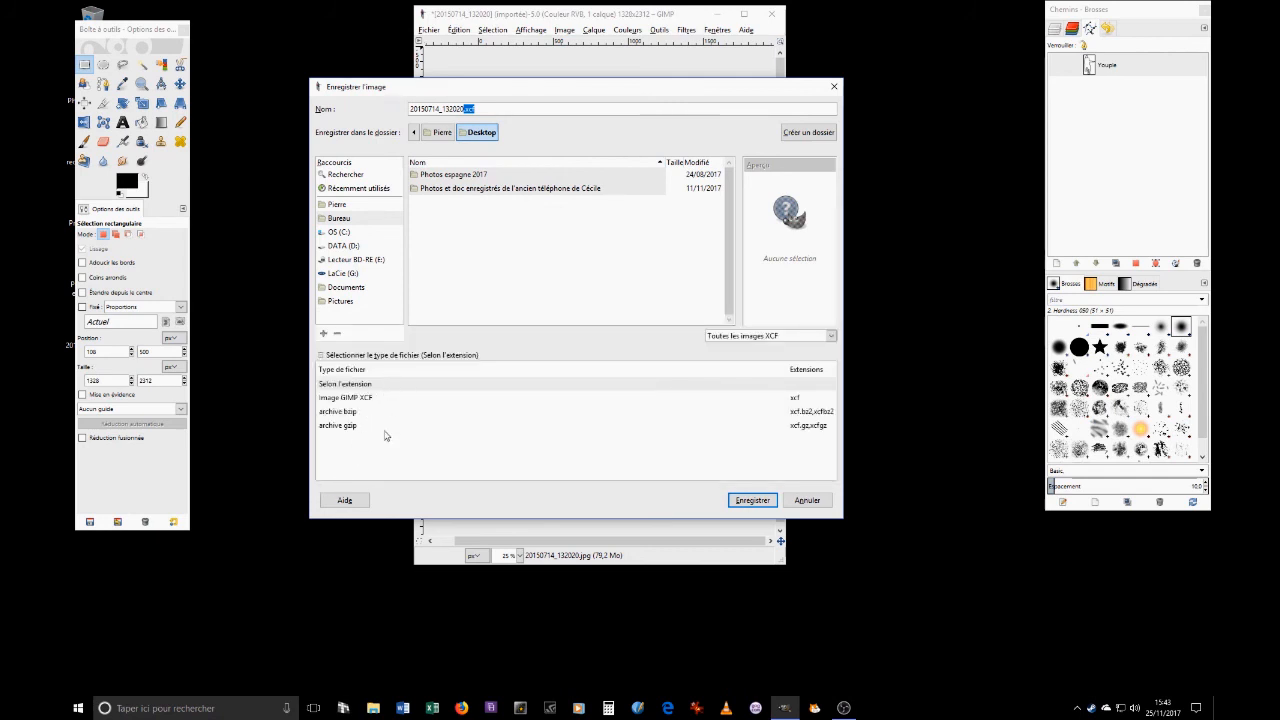
pyautogui.click(808, 500)
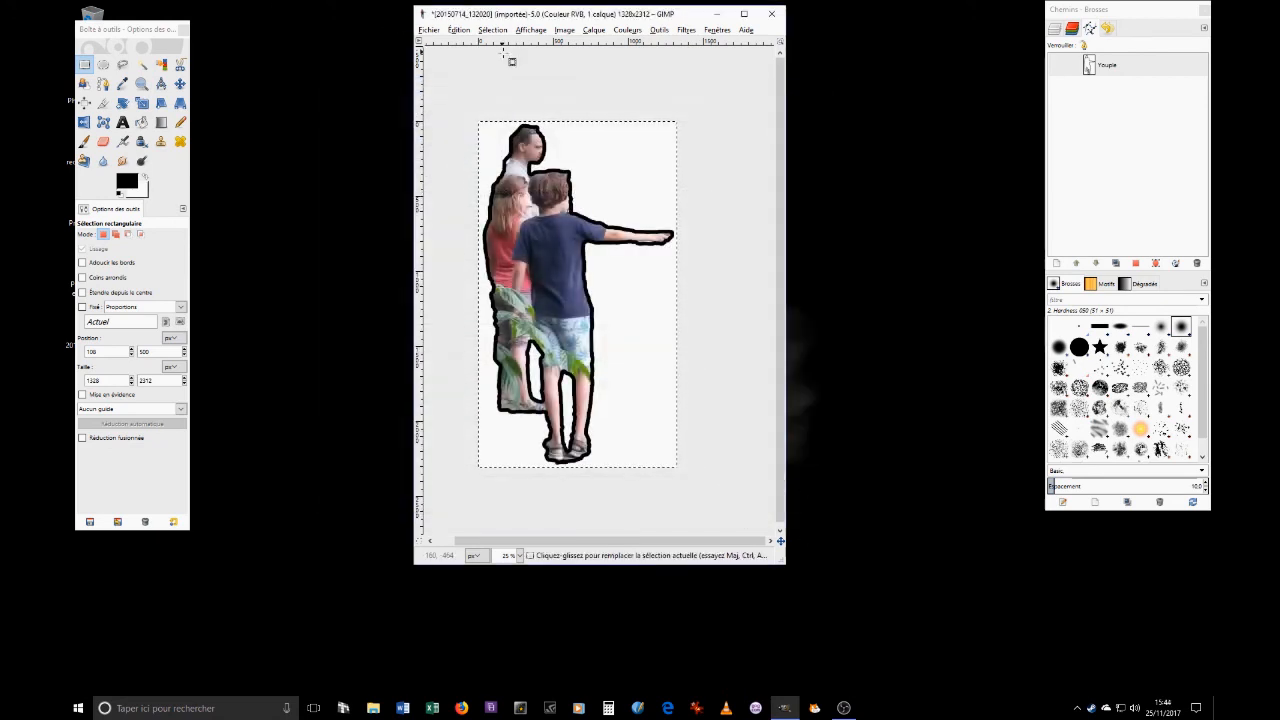
# Start exporting the cropped image and choose "Image JPEG" as the file type
pyautogui.click(429, 30)
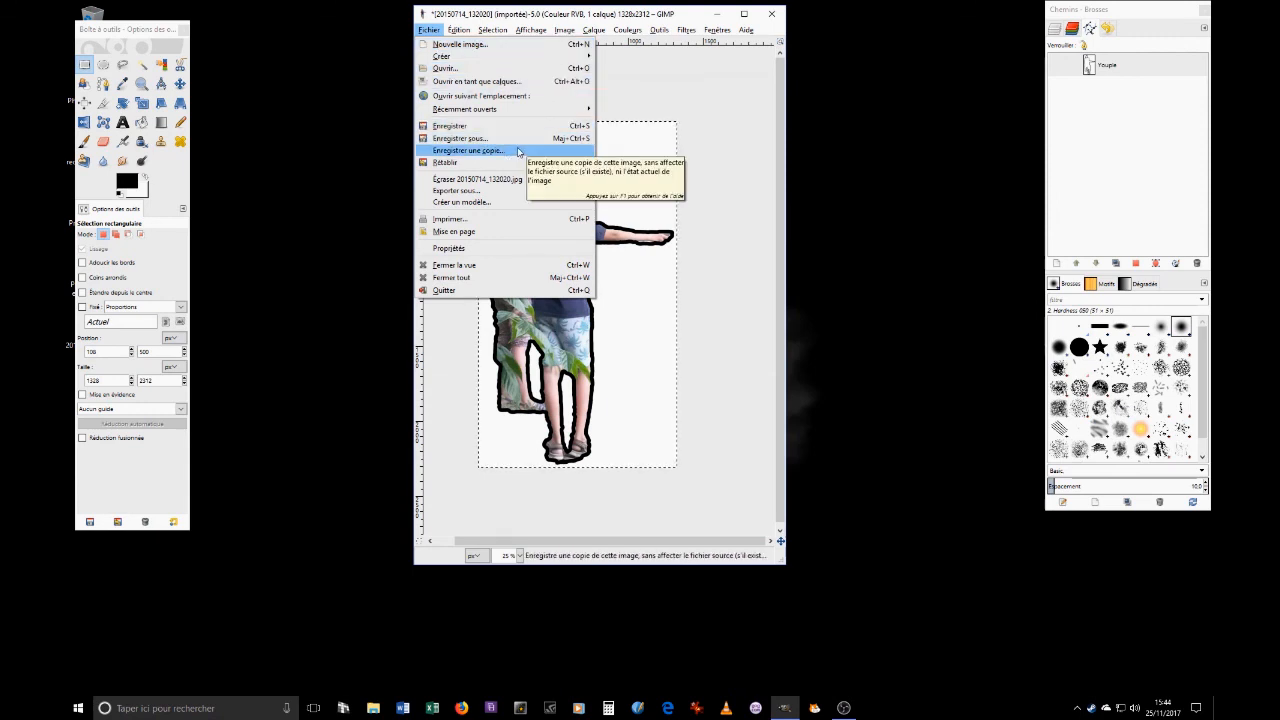
pyautogui.click(471, 192)
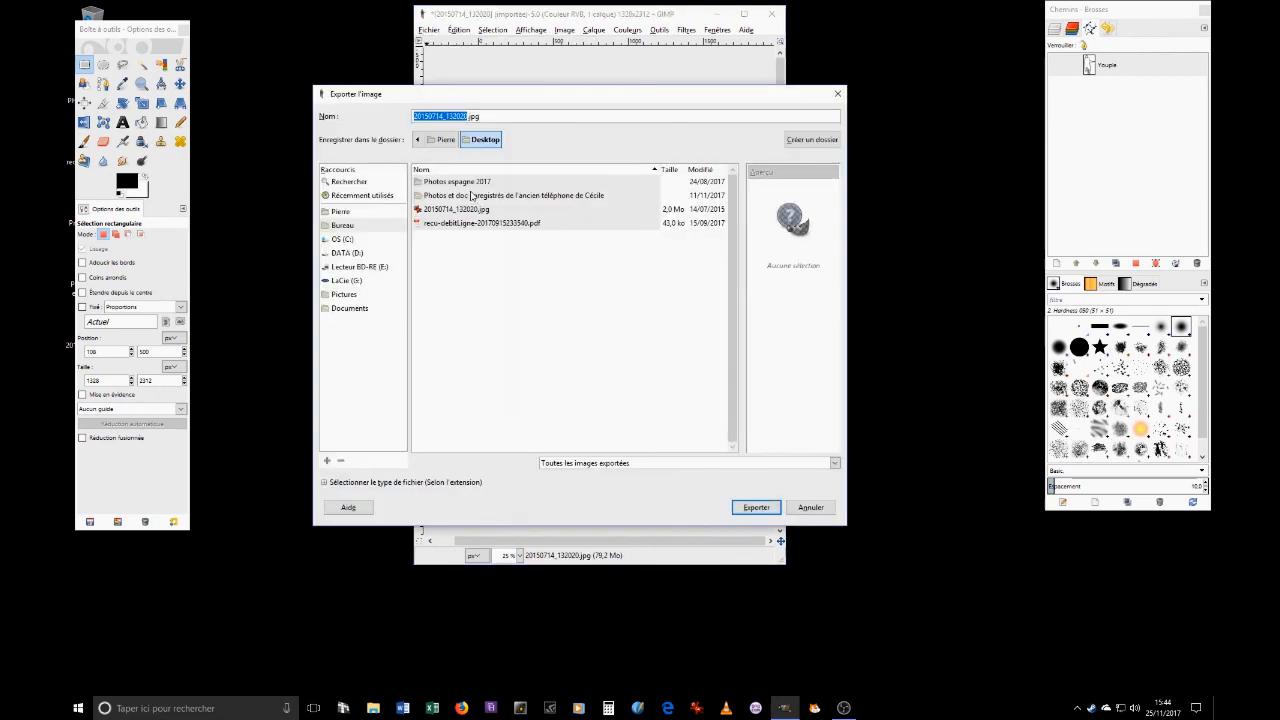
pyautogui.click(324, 483)
pyautogui.scroll(-5, 473, 470)
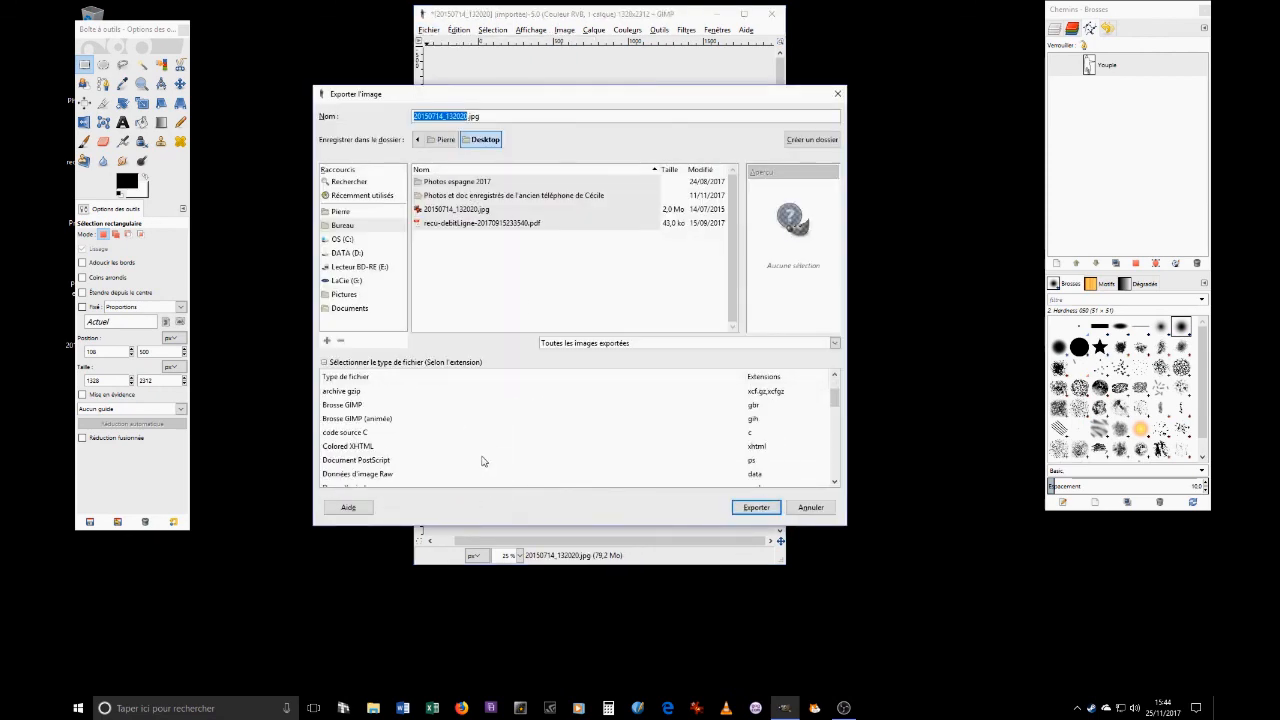
pyautogui.scroll(-3, 473, 459)
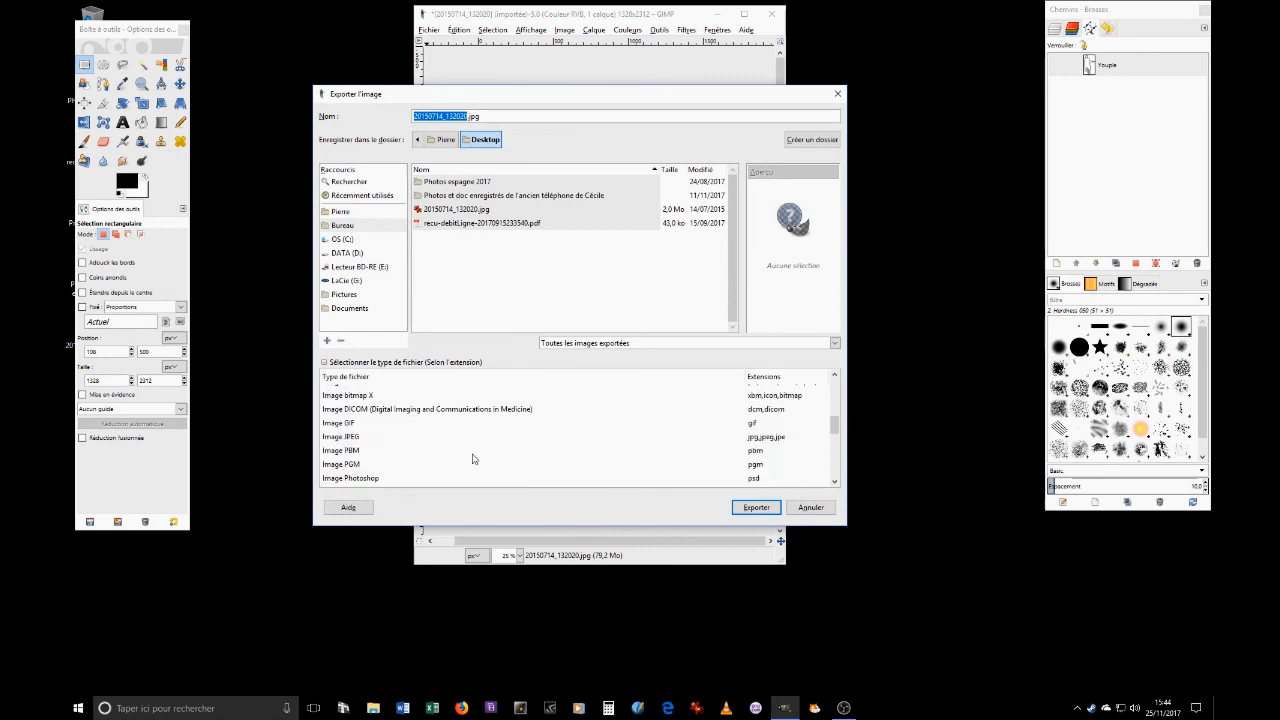
pyautogui.click(352, 420)
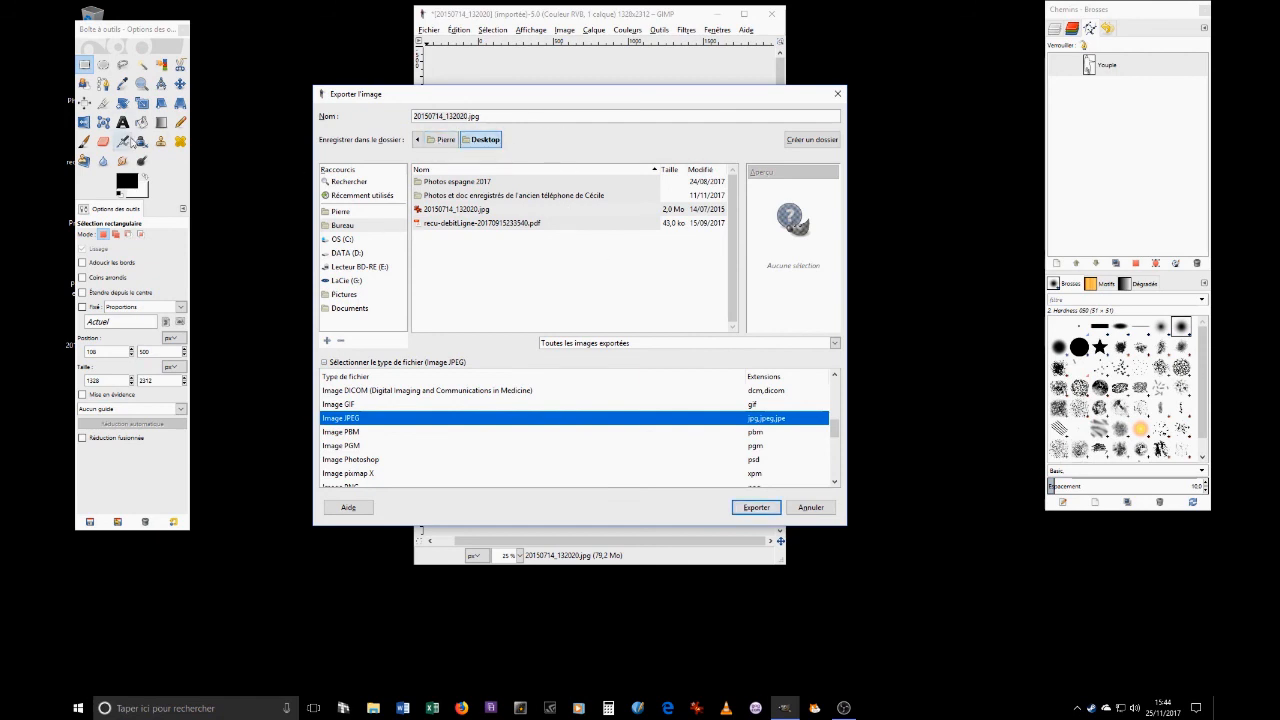
# Keep the original file, name the copy "20150714_132020 retaillé.jpg", adjust the JPEG quality and export it to the Desktop
pyautogui.click(750, 507)
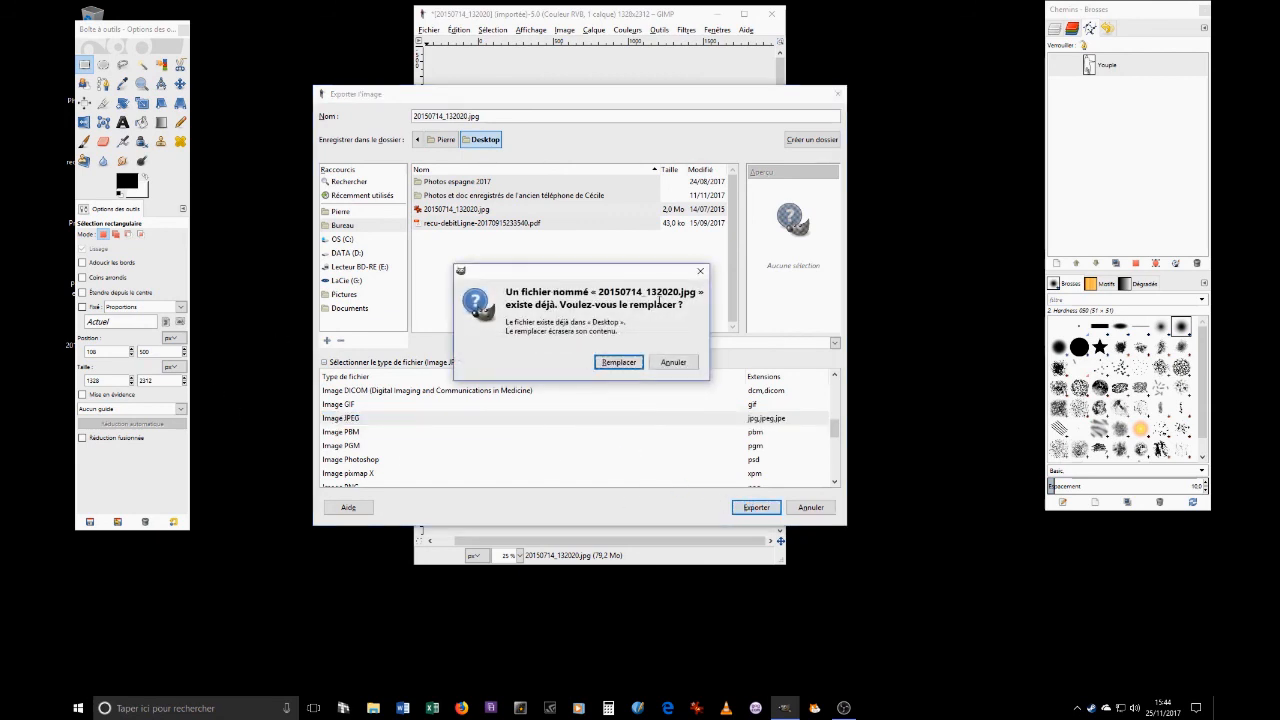
pyautogui.click(673, 362)
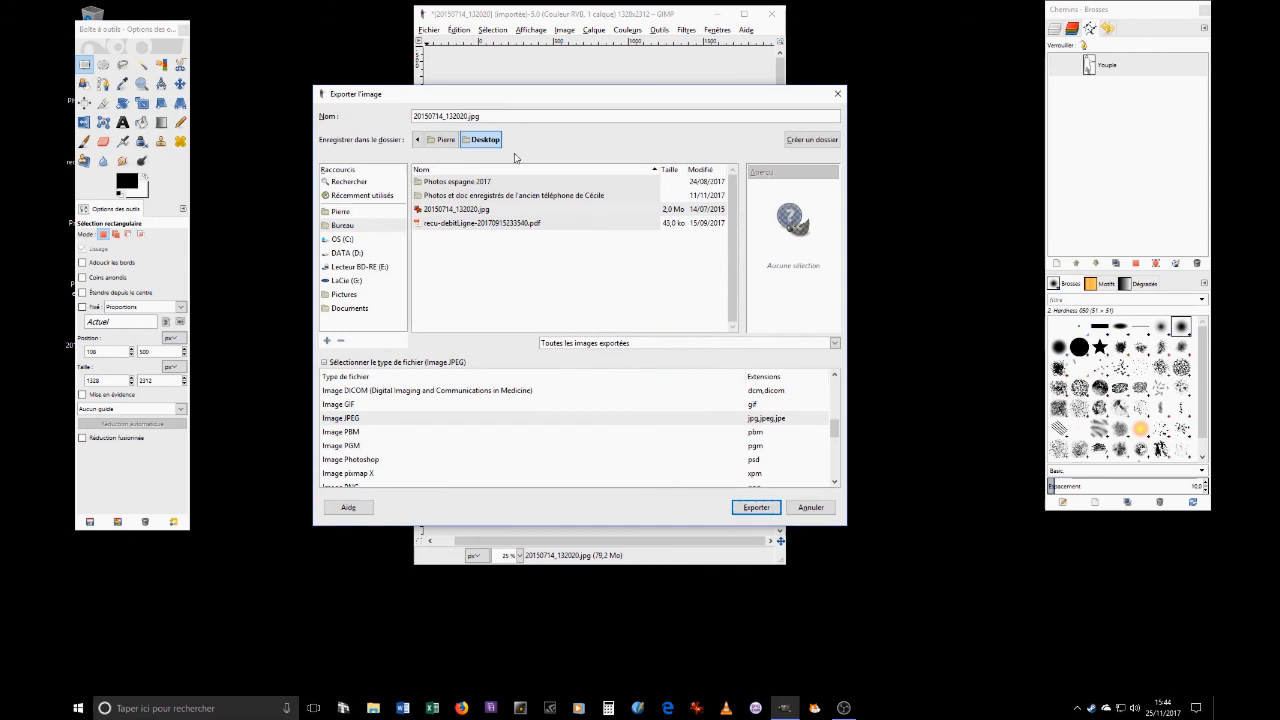
pyautogui.write('rte')
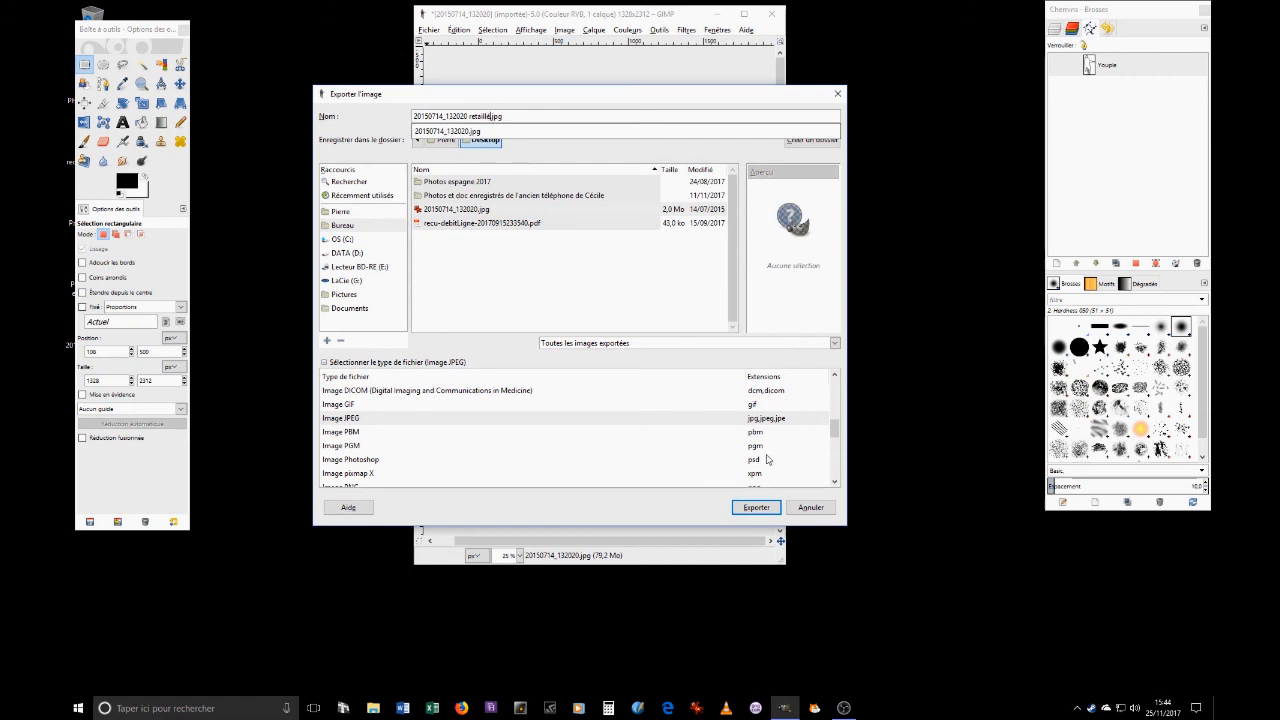
pyautogui.click(756, 507)
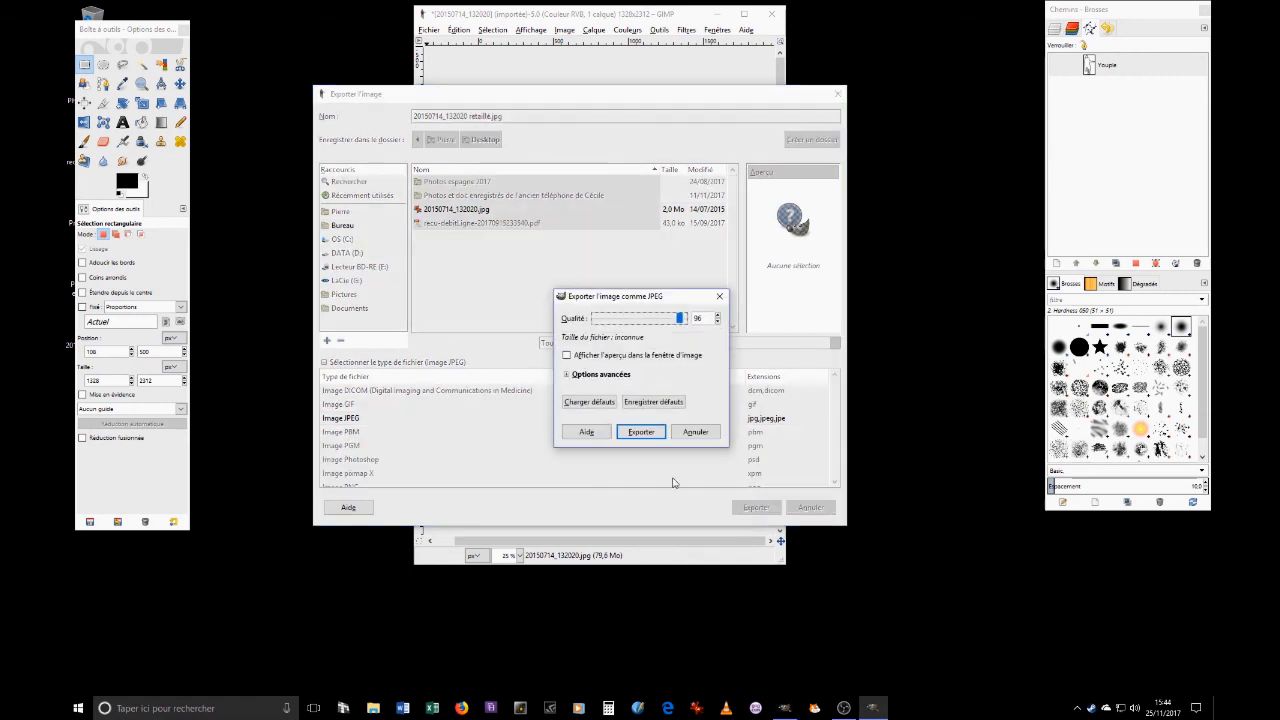
pyautogui.moveTo(682, 320)
pyautogui.mouseDown()
pyautogui.moveTo(634, 329)
pyautogui.moveTo(697, 329)
pyautogui.moveTo(675, 331)
pyautogui.mouseUp()
pyautogui.click(639, 436)
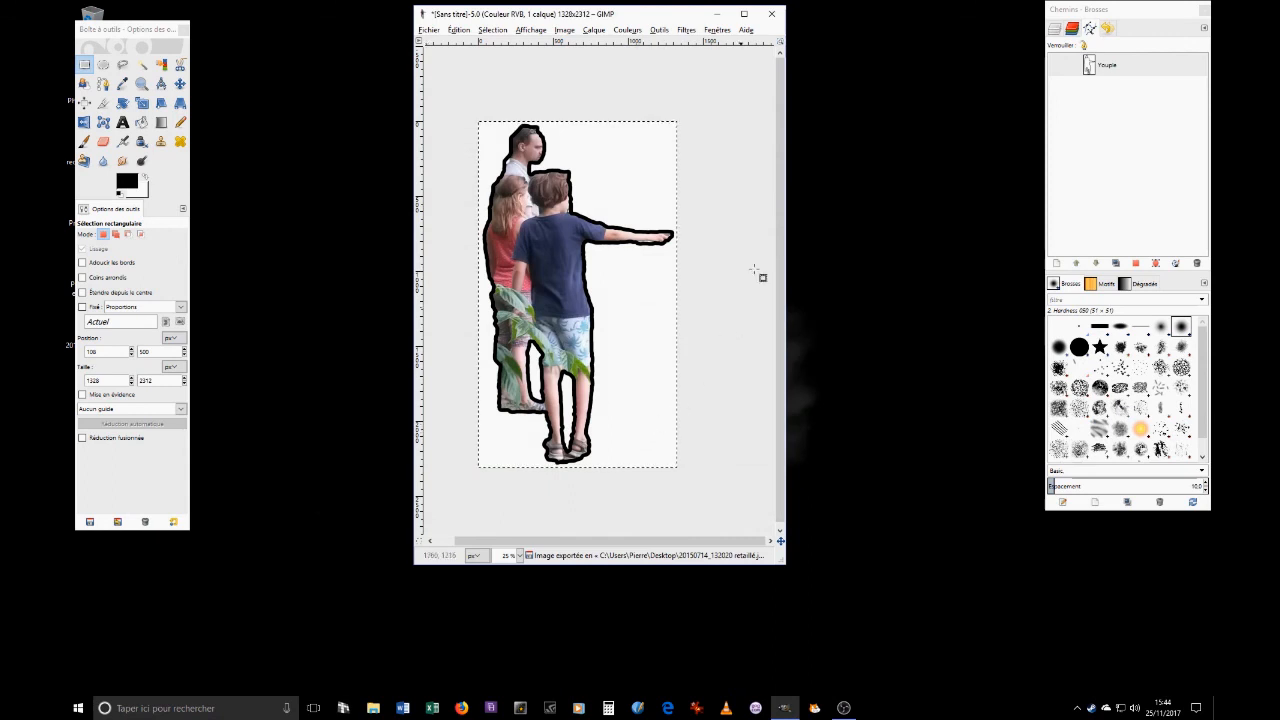
# Quit GIMP, discarding the unsaved modifications
pyautogui.click(428, 29)
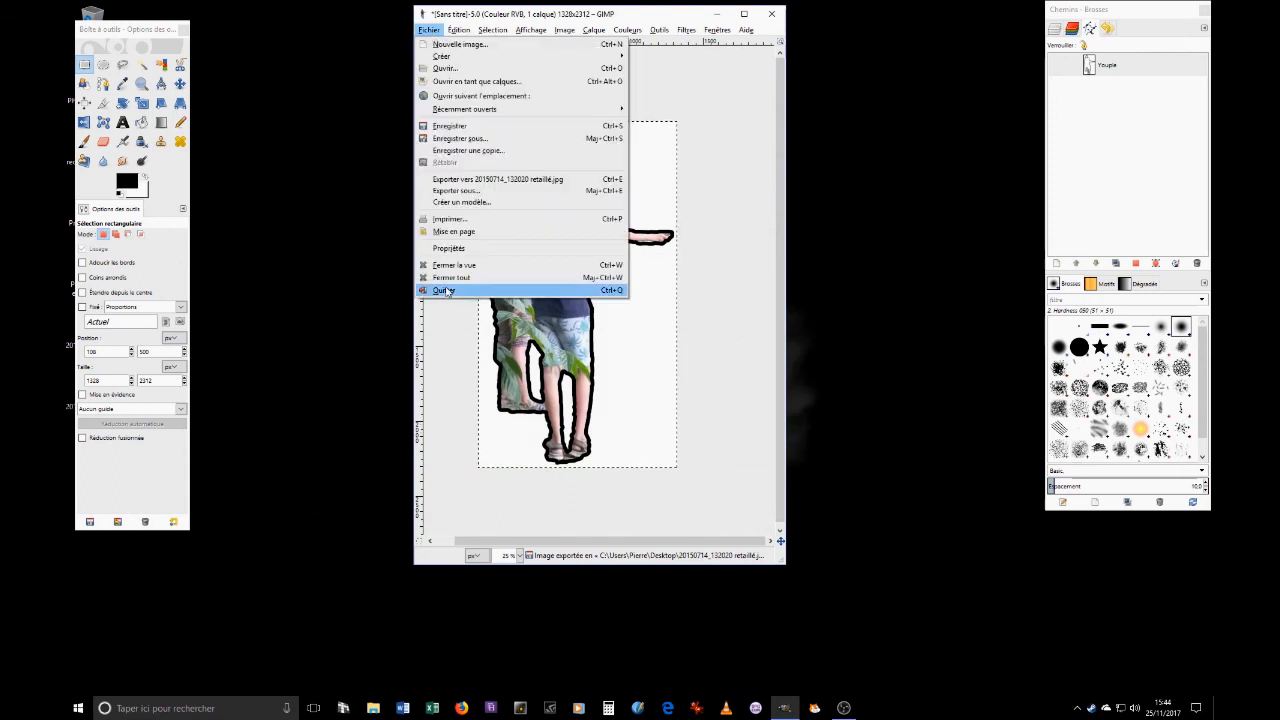
pyautogui.click(443, 290)
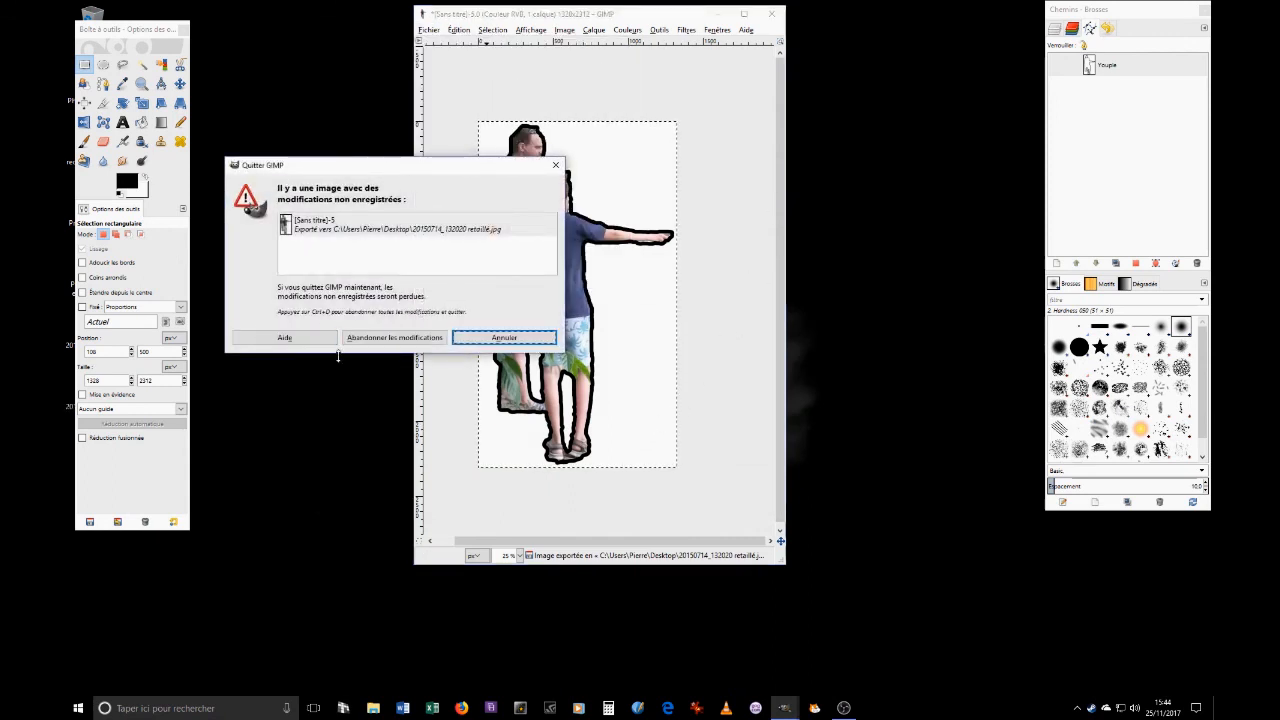
pyautogui.click(394, 337)
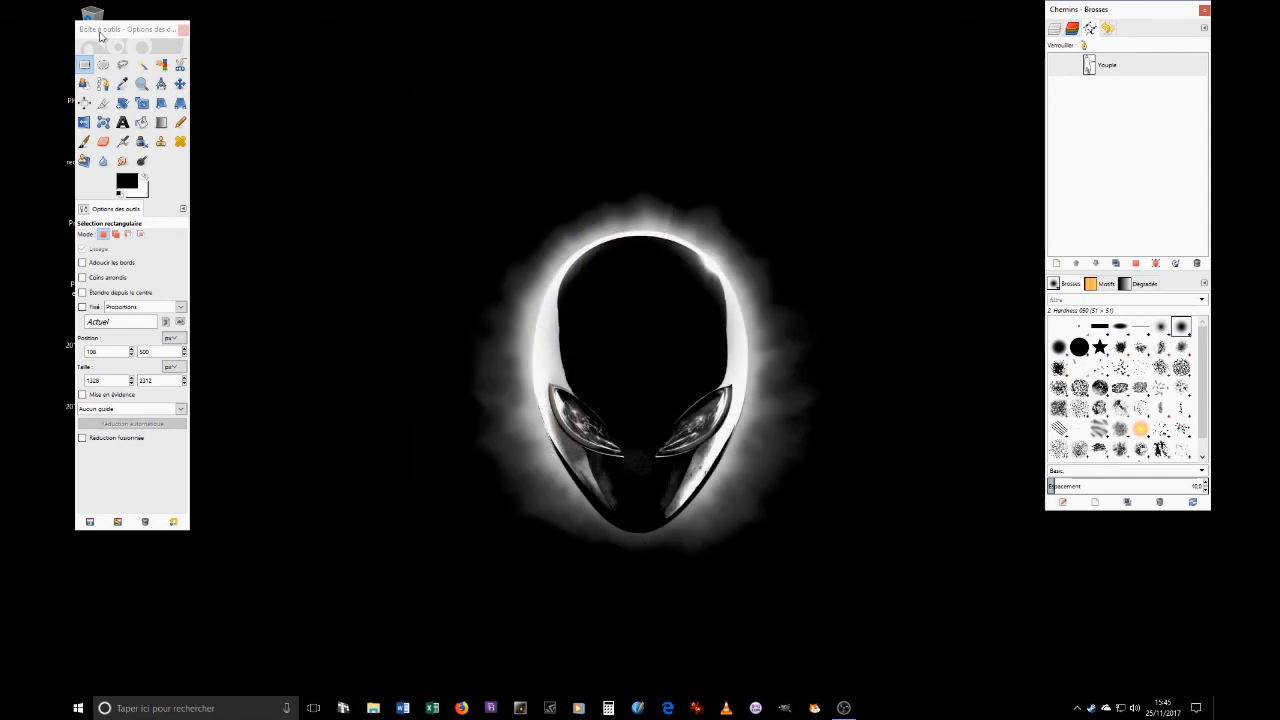
pyautogui.moveTo(115, 29); pyautogui.dragTo(462, 39)
pyautogui.click(532, 40)
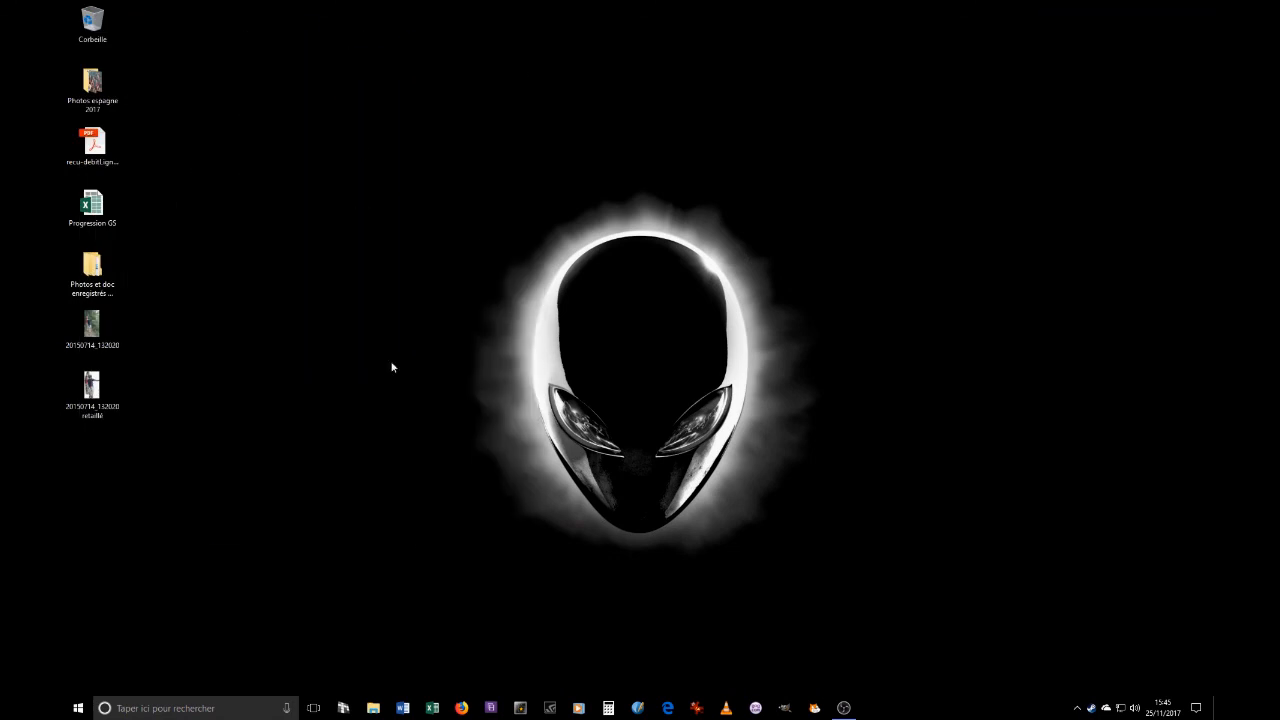
# Open the exported "20150714_132020 retaillé" image from the desktop in IrfanView to check it
pyautogui.click(97, 332)
pyautogui.keyDown('ctrl'); pyautogui.click(95, 394); pyautogui.keyUp('ctrl')
pyautogui.doubleClick(94, 394)
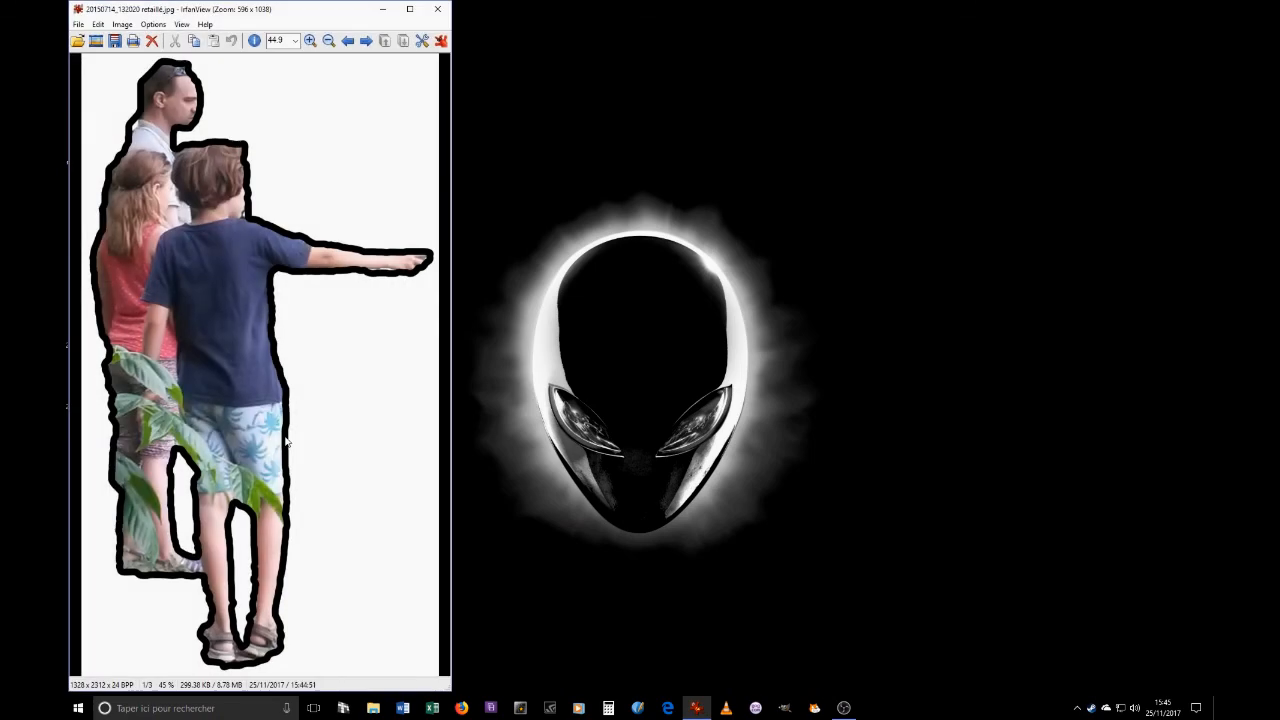